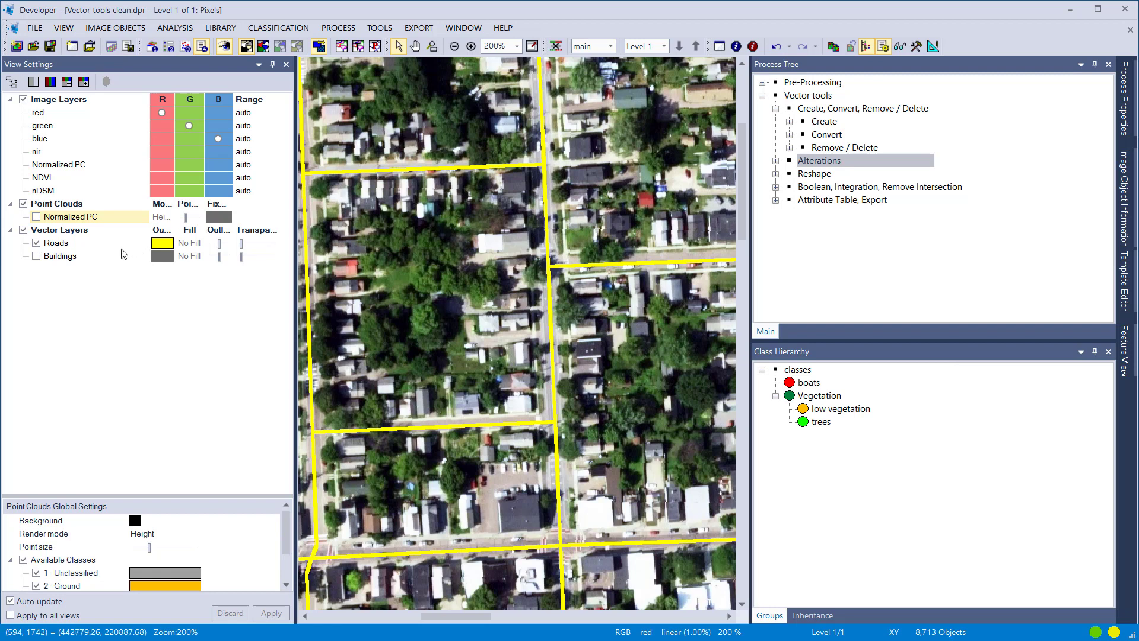
- Display the Buildings vector layer in place of the Roads layer, and finally hide both layers
{"action": "left_click", "coordinate": [37, 257]}
{"action": "left_click", "coordinate": [36, 246]}
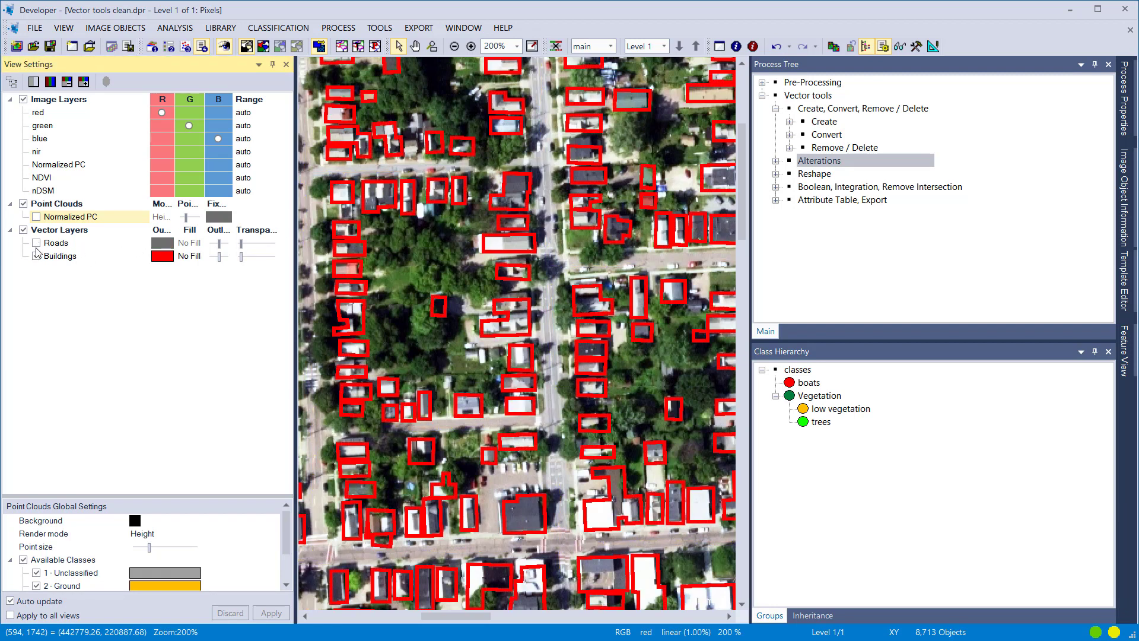
{"action": "left_click", "coordinate": [36, 242]}
{"action": "left_click", "coordinate": [36, 243]}
{"action": "left_click", "coordinate": [36, 256]}
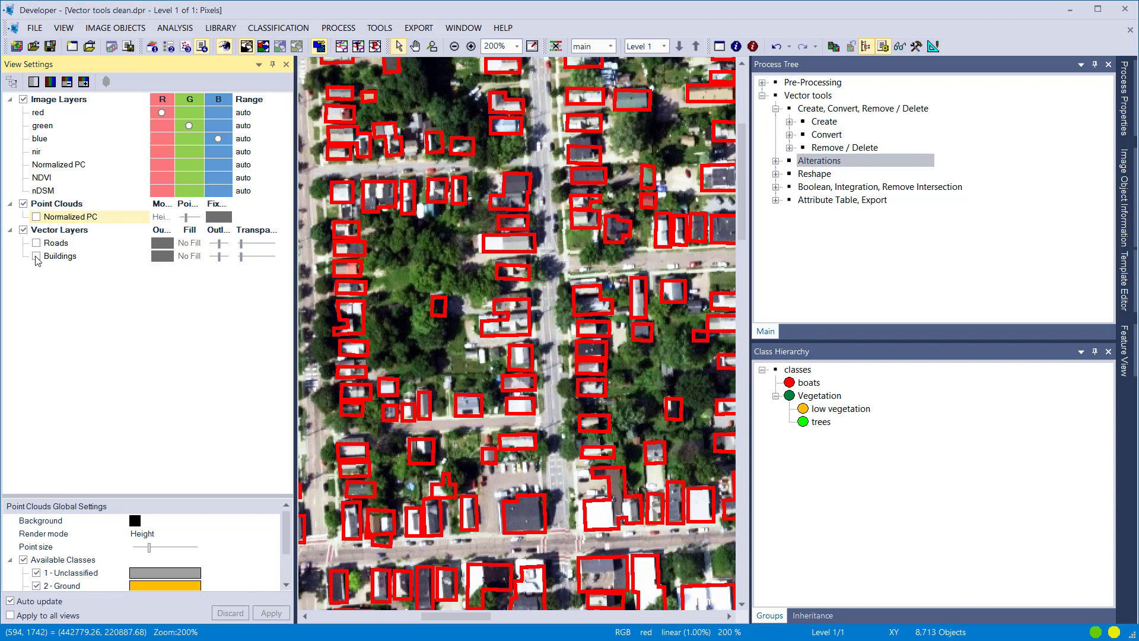
- View the Normalized PC point cloud over the whole scene with enlarged points, reset the point size to 3 and hide it
{"action": "left_click", "coordinate": [36, 217]}
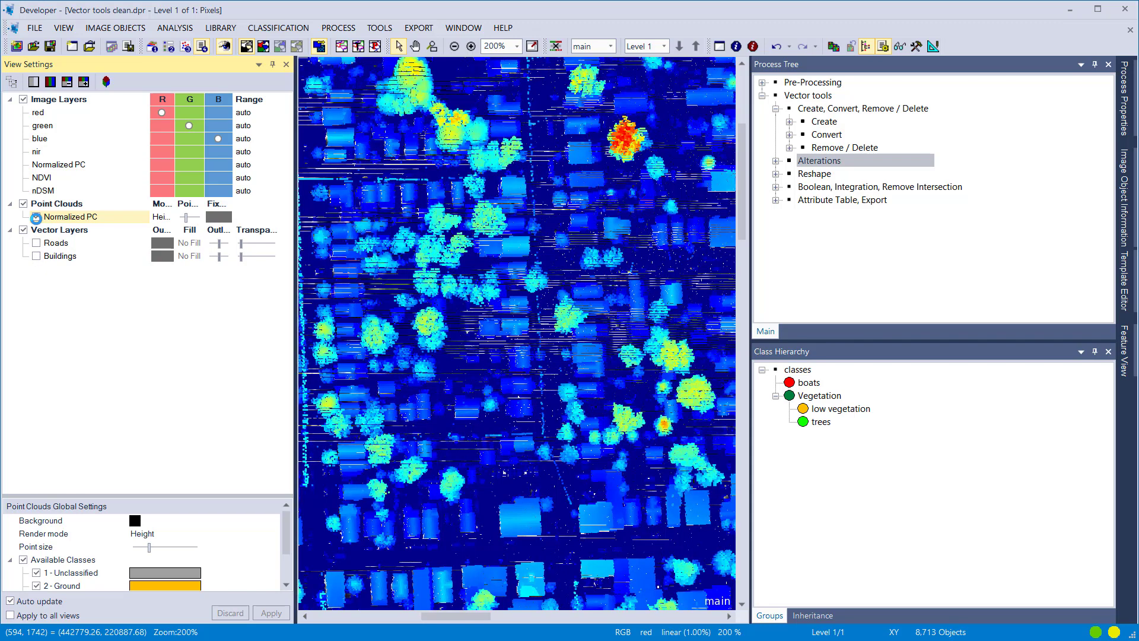
{"action": "left_click", "coordinate": [190, 217]}
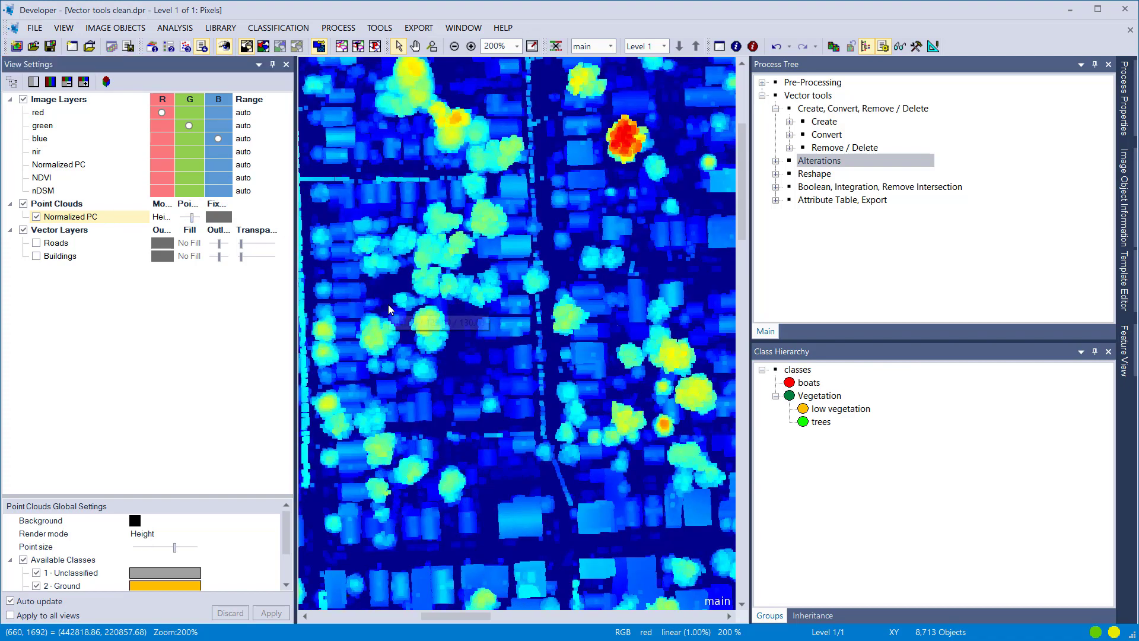
{"action": "scroll", "coordinate": [389, 308], "scroll_direction": "down", "scroll_amount": 4}
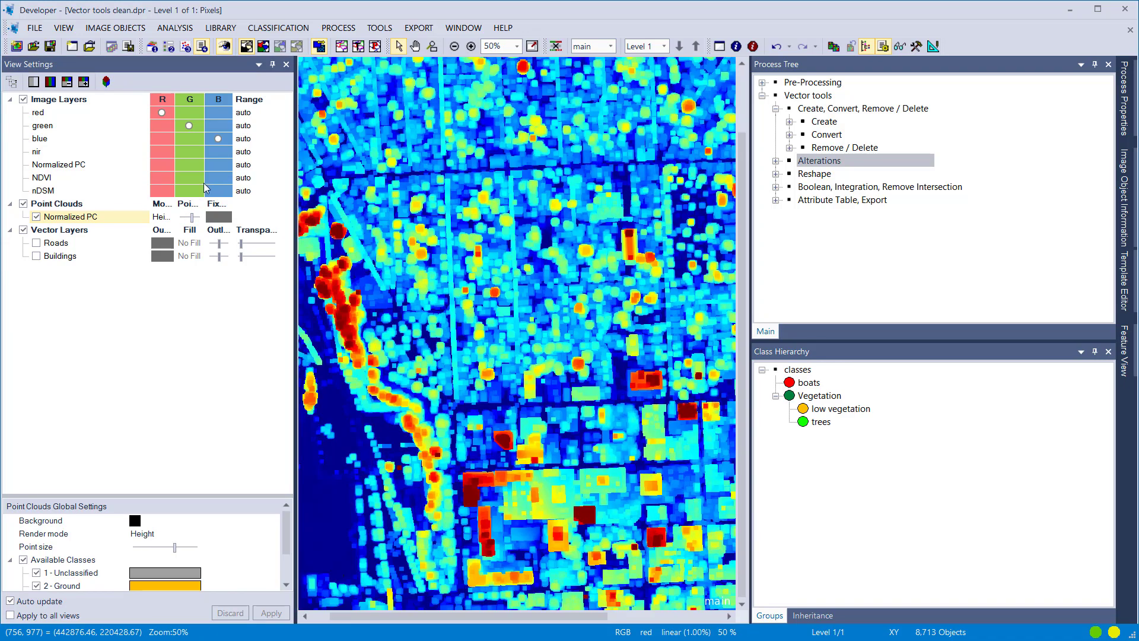
{"action": "left_click_drag", "start_coordinate": [190, 217], "coordinate": [186, 217]}
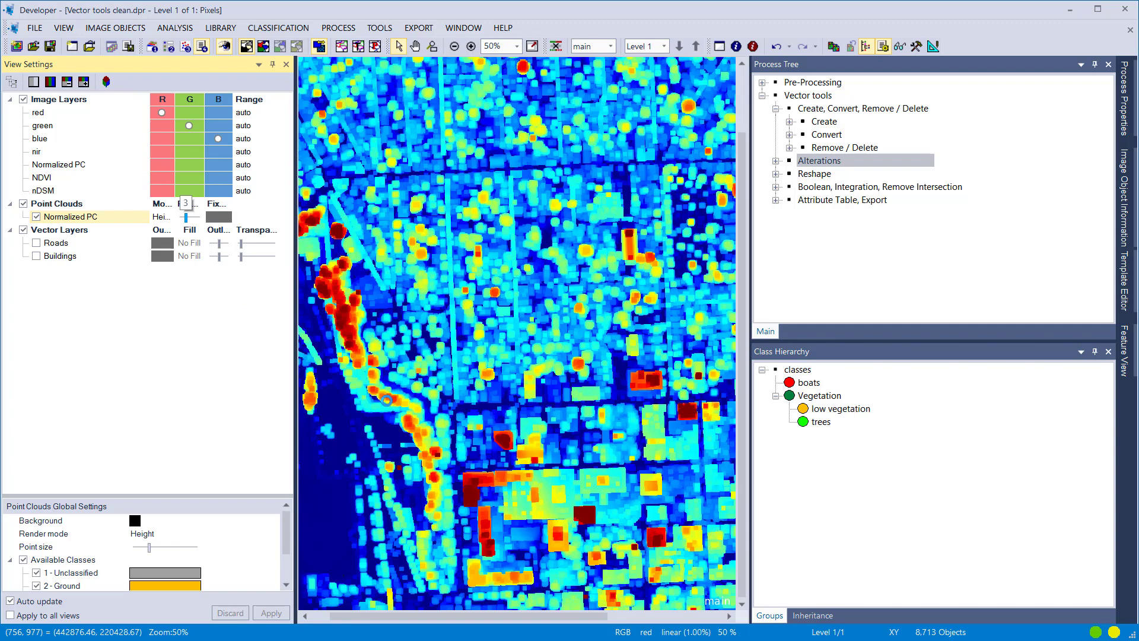
{"action": "scroll", "coordinate": [464, 334], "scroll_direction": "down", "scroll_amount": 1}
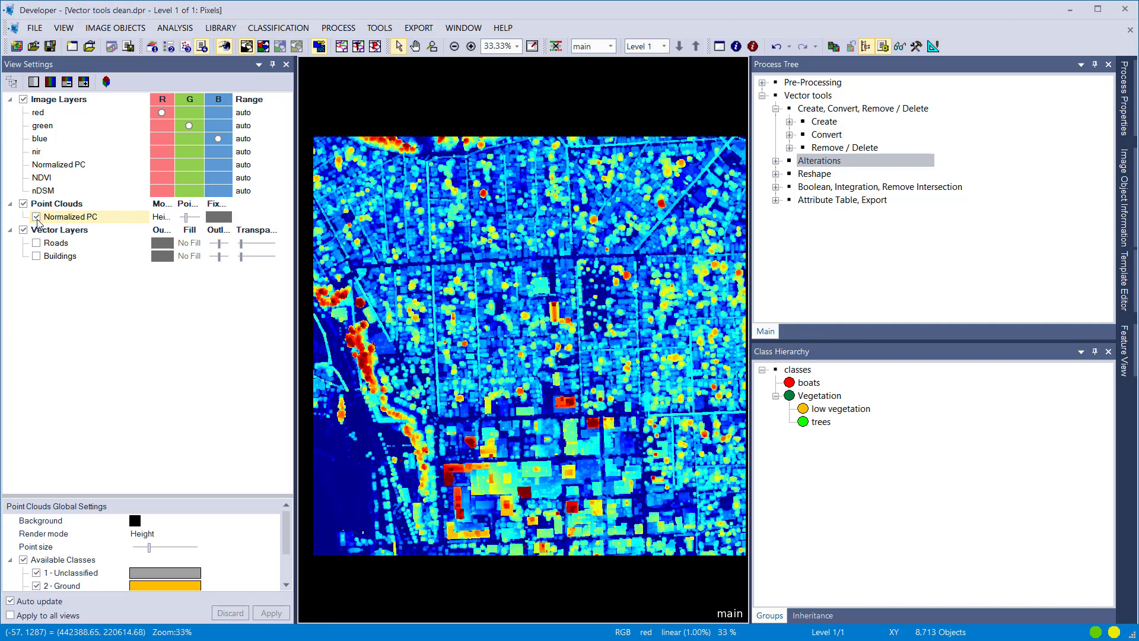
{"action": "left_click", "coordinate": [36, 217]}
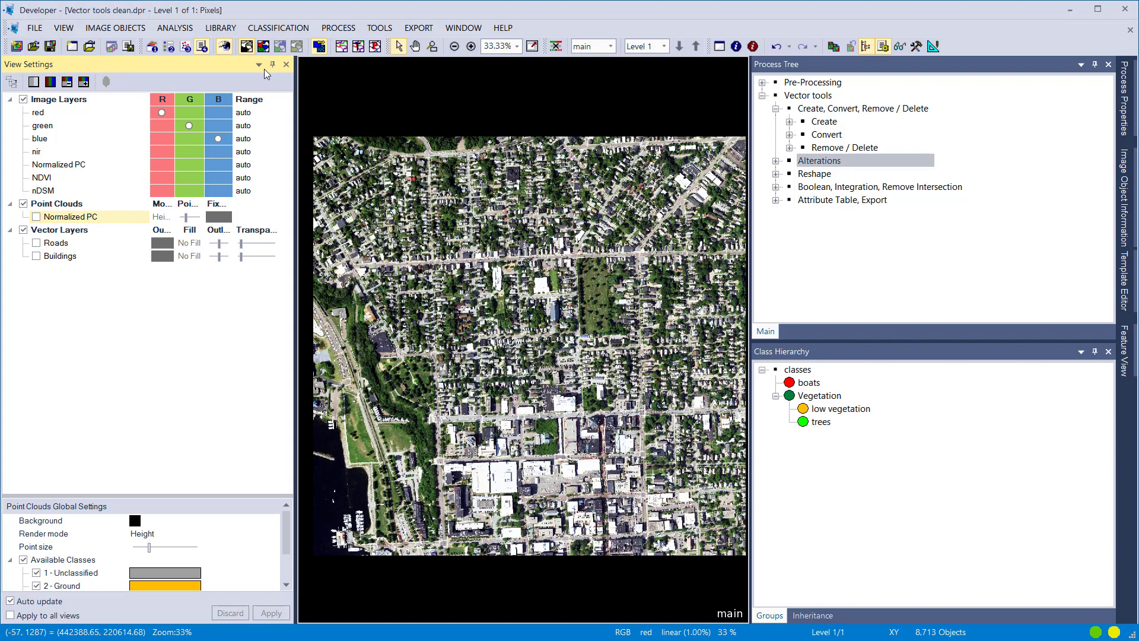
- Display the classification with object outlines and examine the tree, low vegetation and boat objects near the waterfront
{"action": "left_click", "coordinate": [264, 47]}
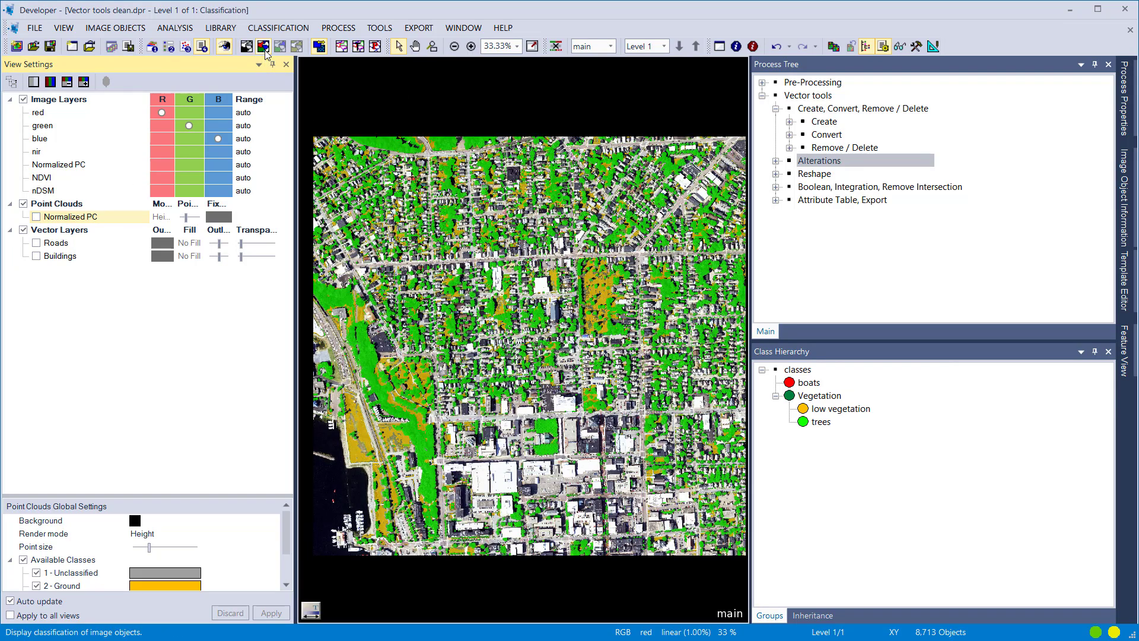
{"action": "scroll", "coordinate": [380, 439], "scroll_direction": "up", "scroll_amount": 5}
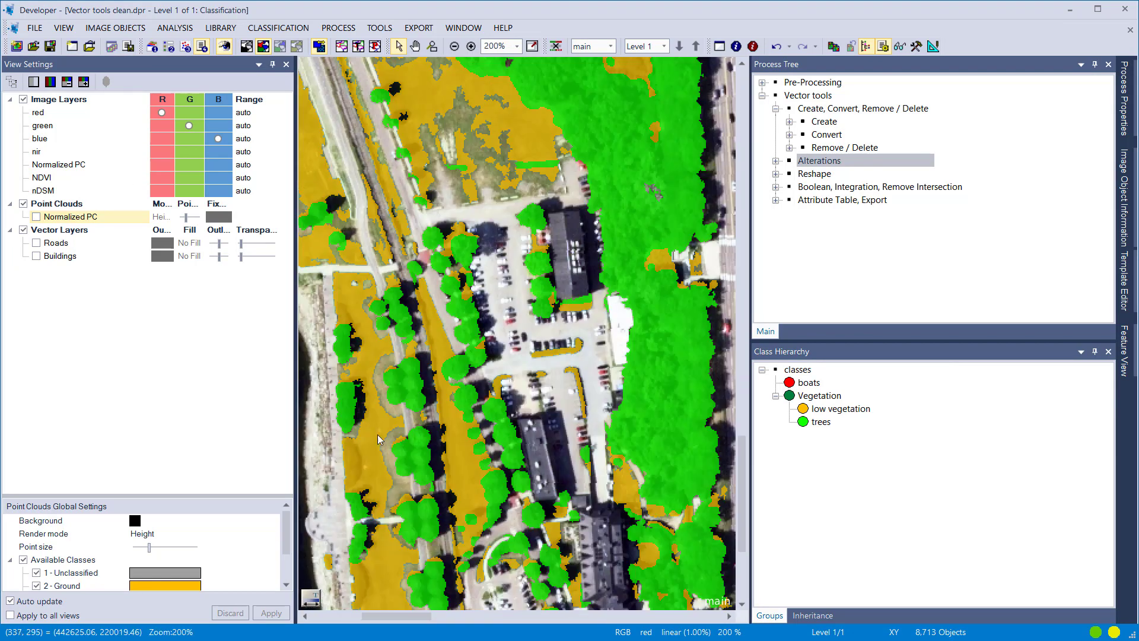
{"action": "left_click", "coordinate": [359, 46]}
{"action": "left_click_drag", "start_coordinate": [391, 445], "coordinate": [398, 335]}
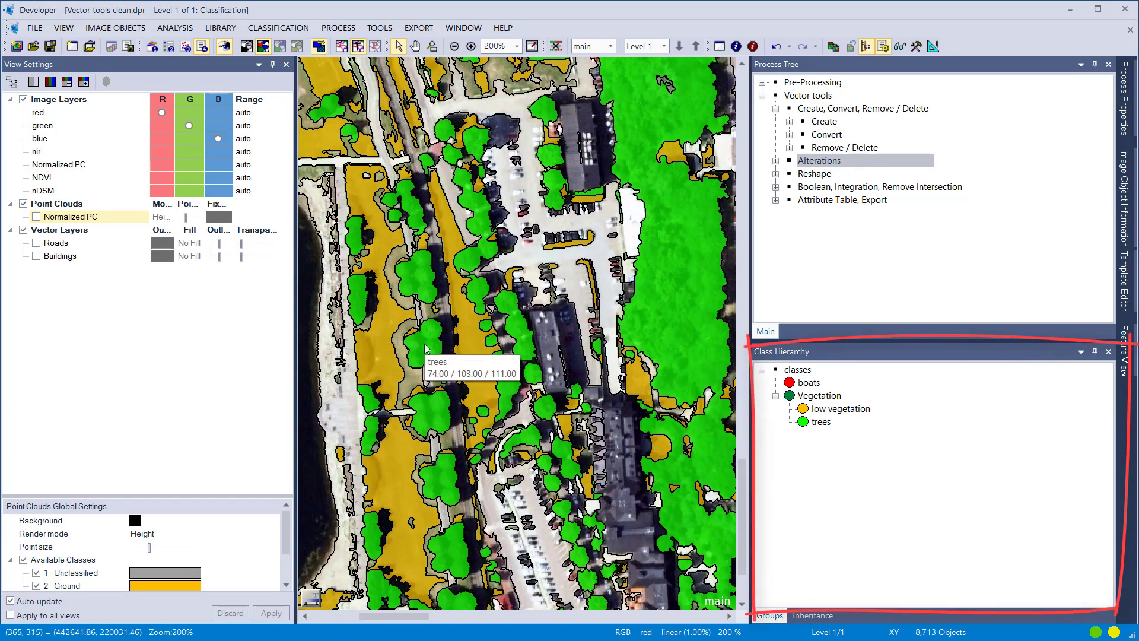
{"action": "left_click_drag", "start_coordinate": [316, 450], "coordinate": [674, 401]}
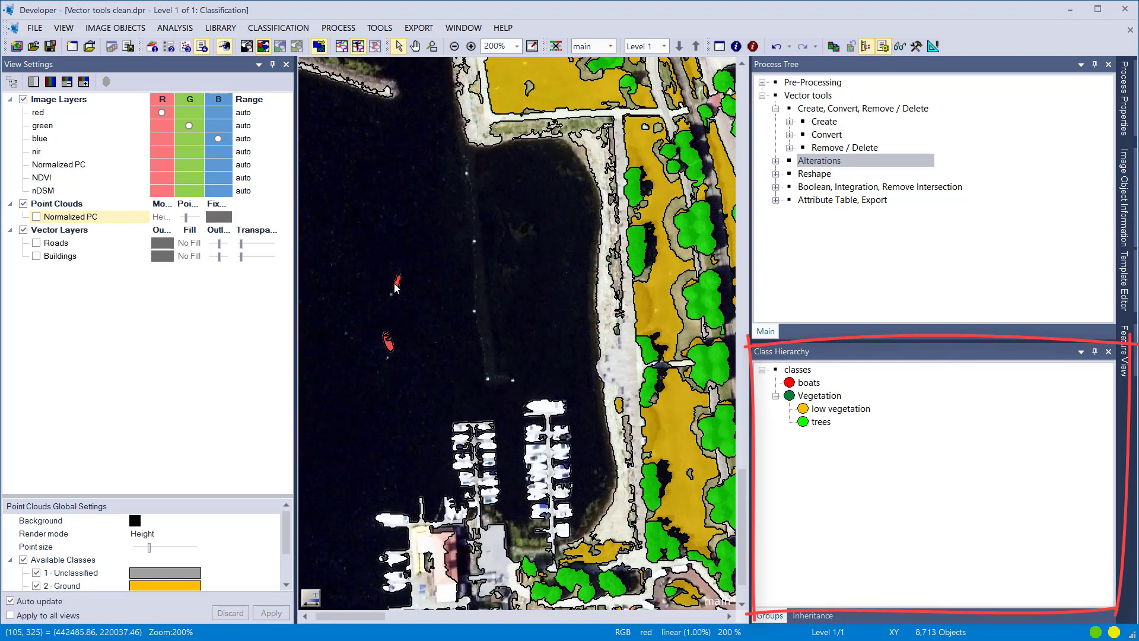
{"action": "mouse_move", "coordinate": [395, 285]}
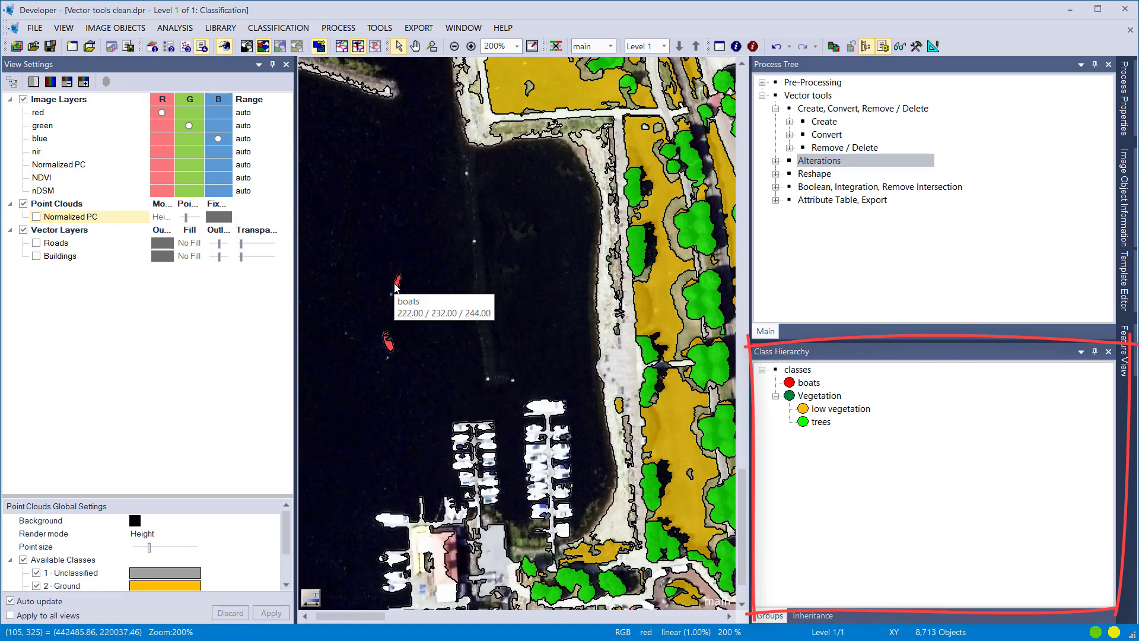
- Return to the plain image layer display without classification colours or object outlines
{"action": "left_click", "coordinate": [247, 46]}
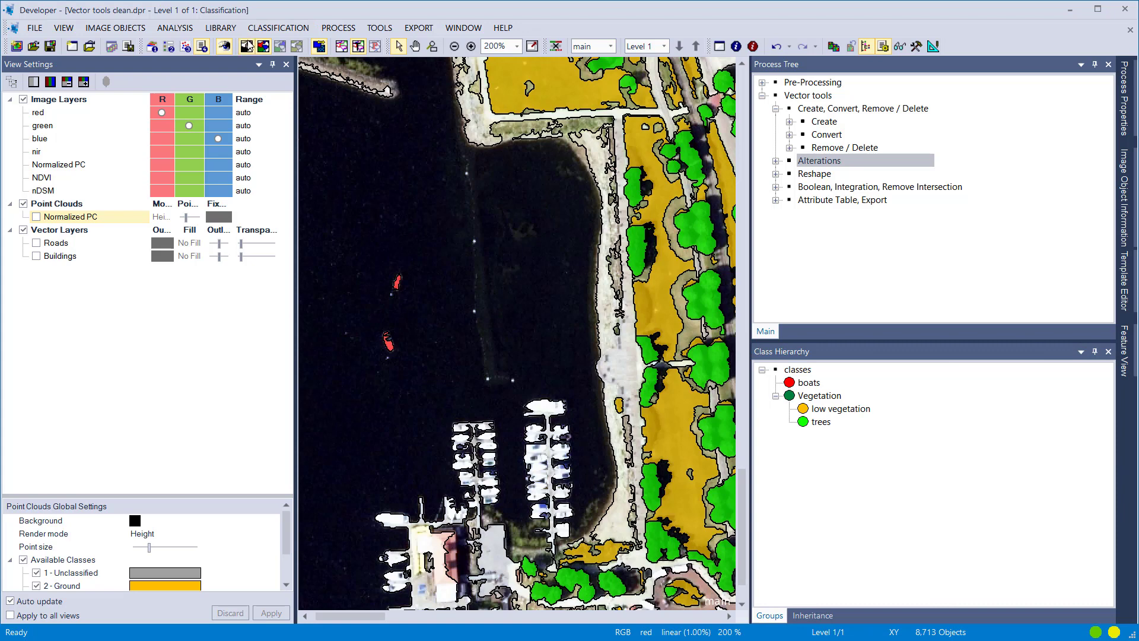
{"action": "left_click", "coordinate": [326, 47]}
{"action": "scroll", "coordinate": [589, 318], "scroll_direction": "down", "scroll_amount": 2}
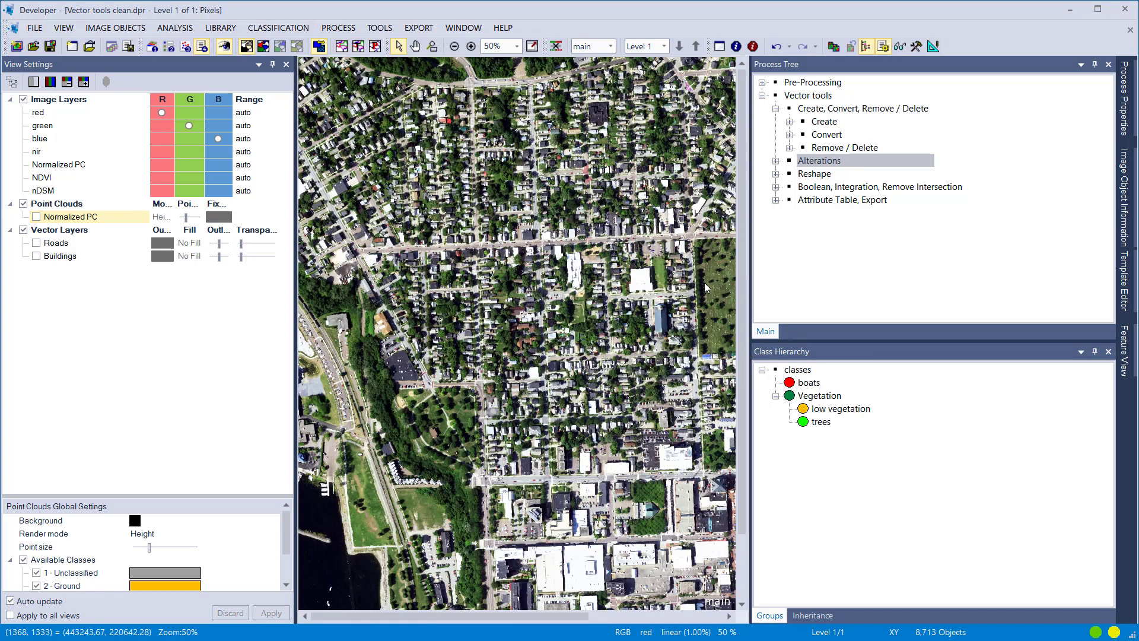
- Expand the Create group of the vector tools and open its process that converts trees image objects to polygons
{"action": "left_click", "coordinate": [805, 113]}
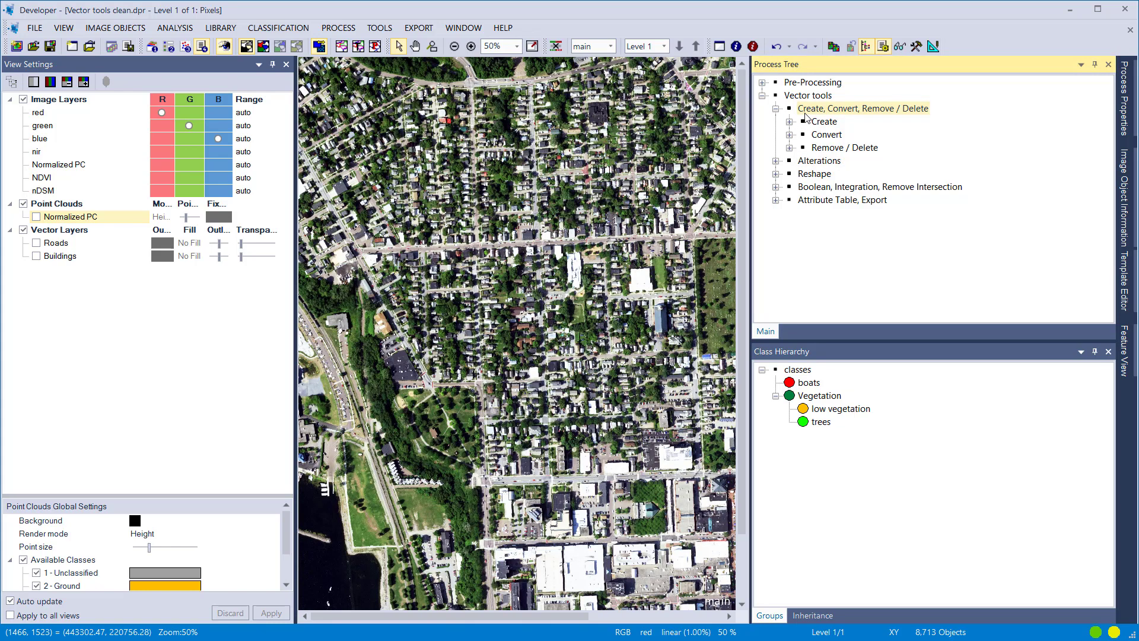
{"action": "left_click", "coordinate": [789, 121]}
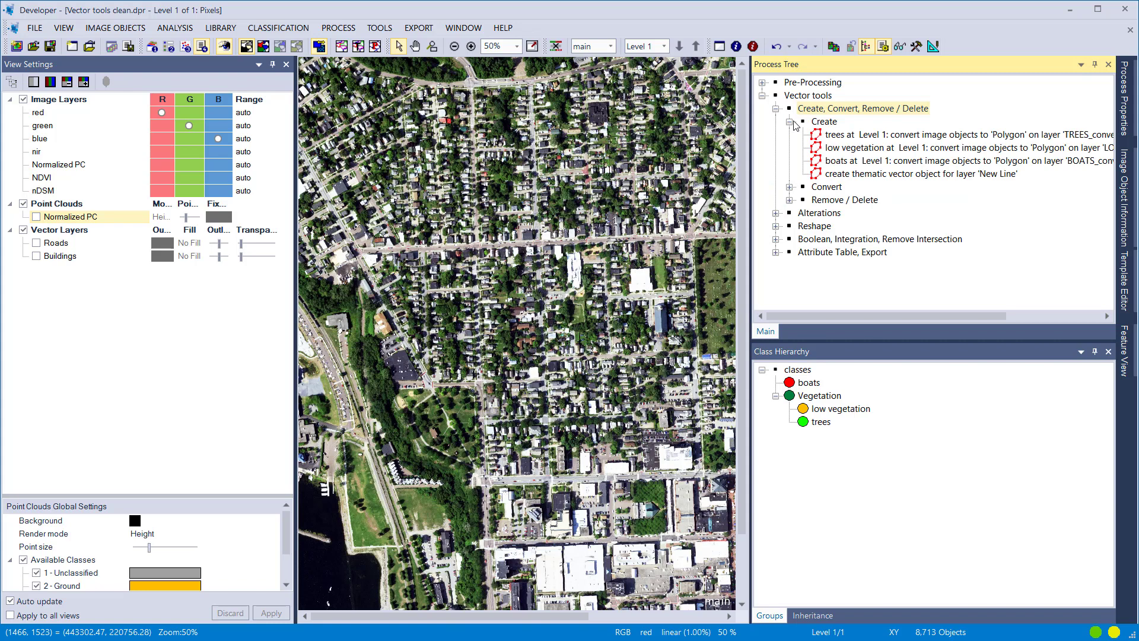
{"action": "left_click_drag", "start_coordinate": [751, 124], "coordinate": [715, 122]}
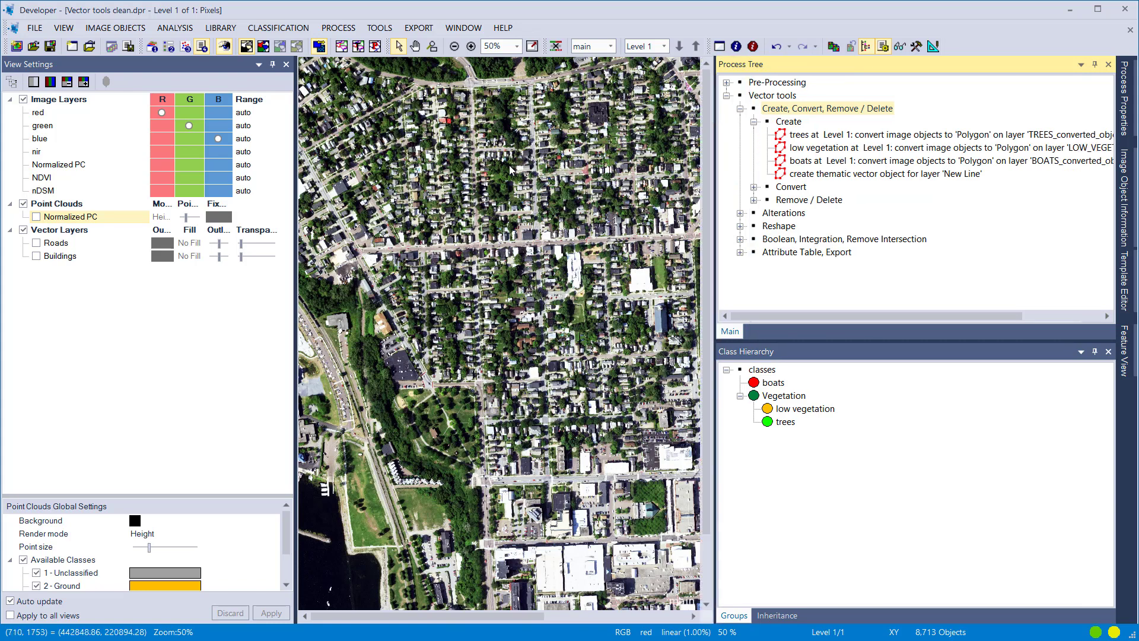
{"action": "double_click", "coordinate": [830, 135]}
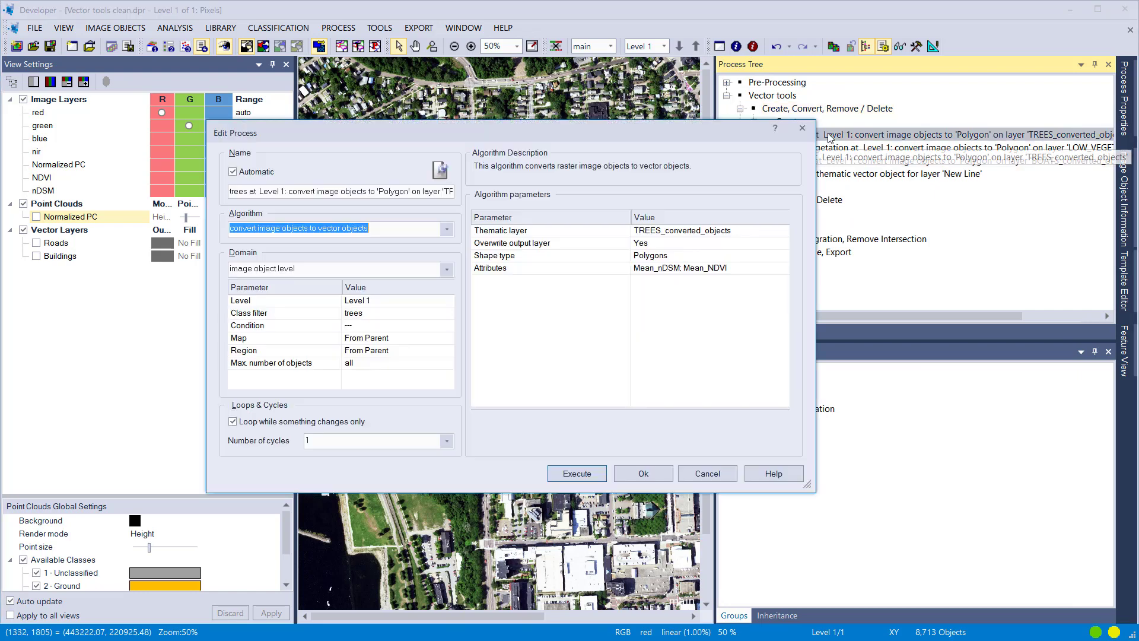
- Review the parameters and execute the trees conversion to Polygons on layer TREES_converted_objects with attributes Mean_nDSM and Mean_NDVI
{"action": "left_click", "coordinate": [553, 353]}
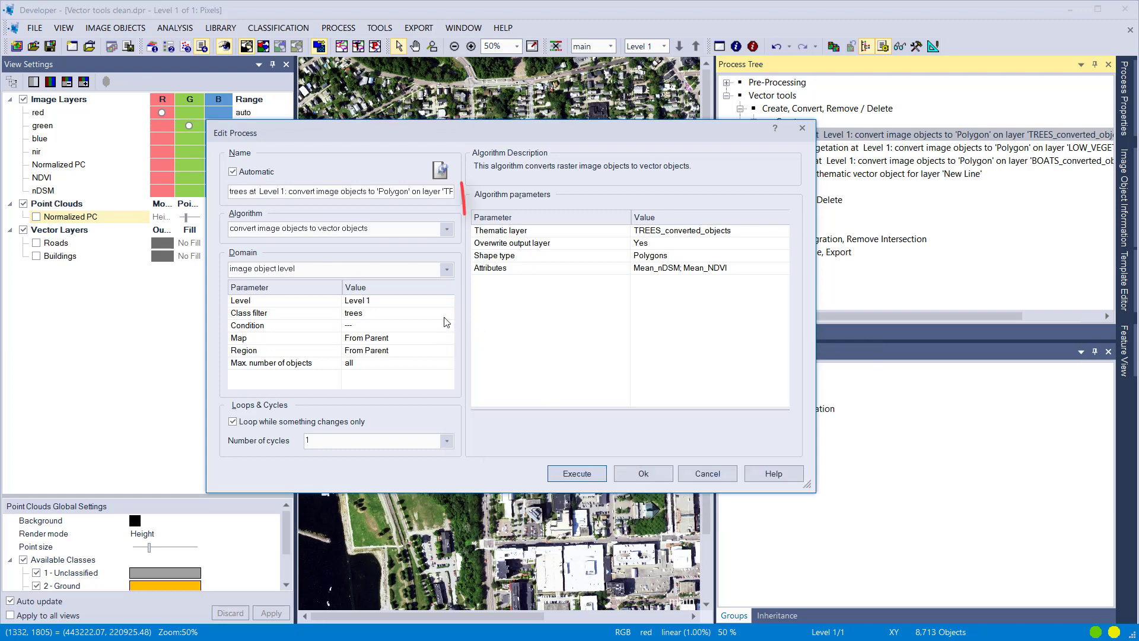
{"action": "left_click", "coordinate": [721, 256]}
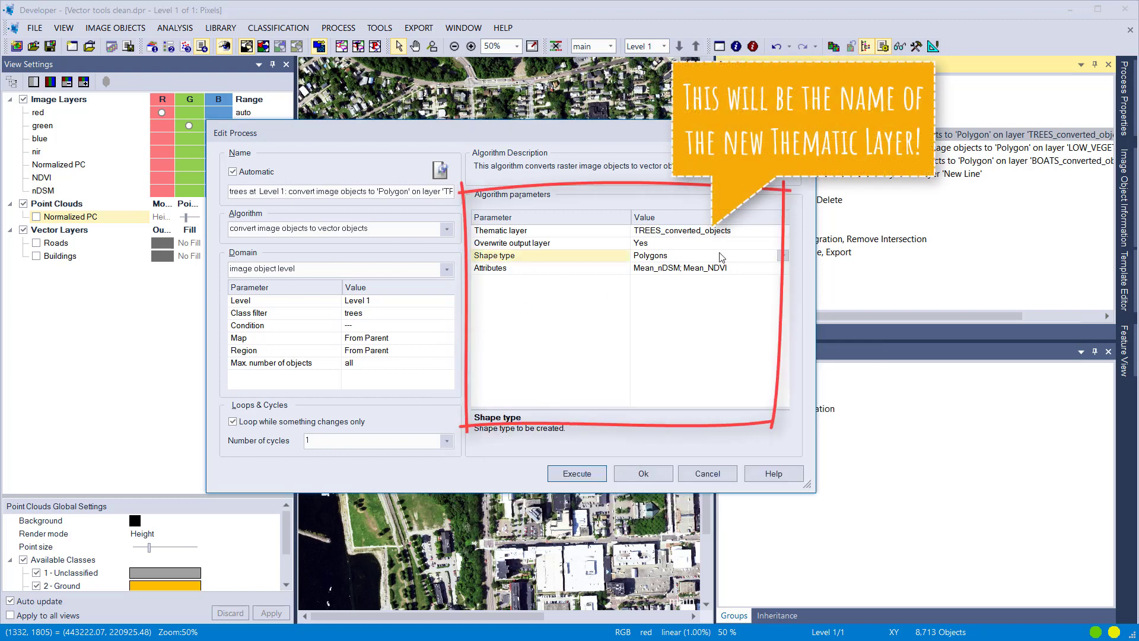
{"action": "left_click", "coordinate": [783, 256]}
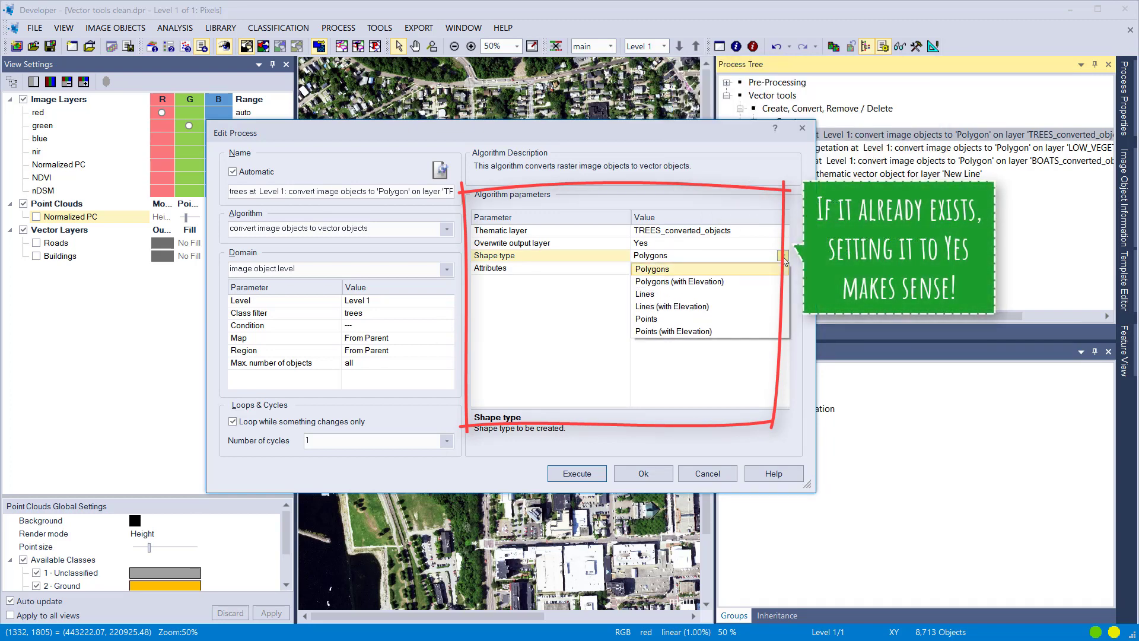
{"action": "left_click", "coordinate": [782, 269]}
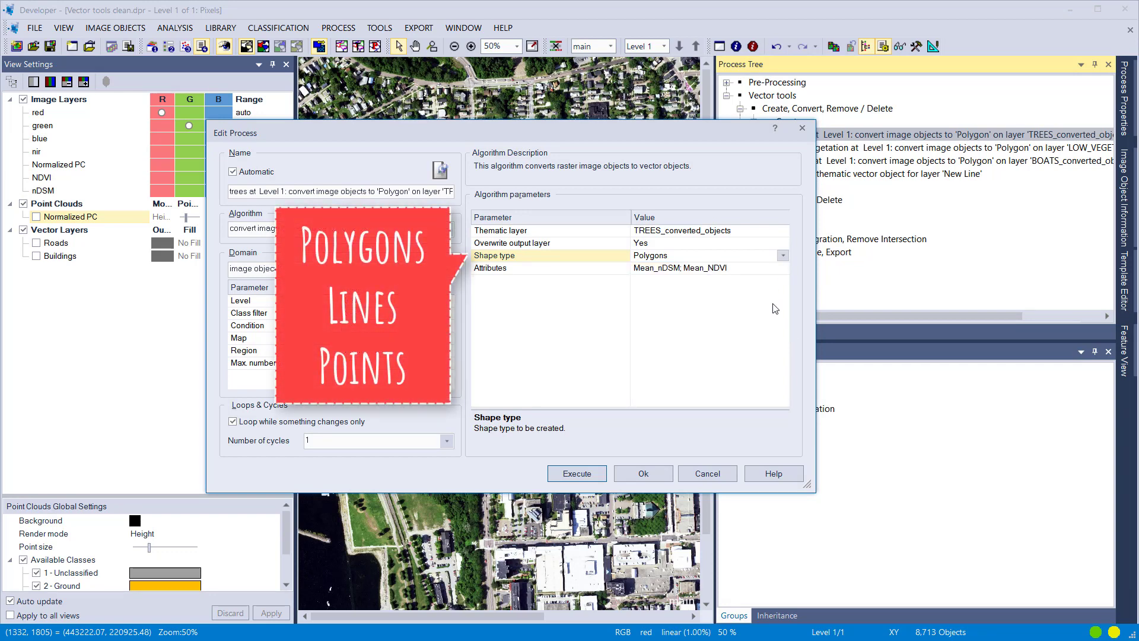
{"action": "left_click", "coordinate": [753, 229]}
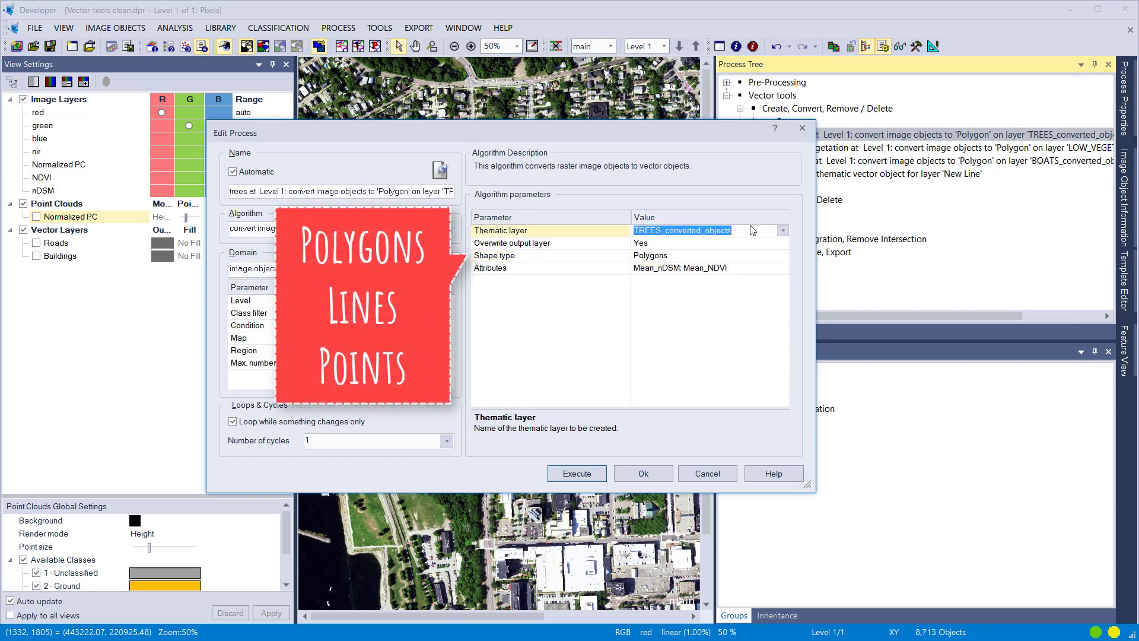
{"action": "left_click", "coordinate": [752, 227]}
{"action": "left_click", "coordinate": [745, 269]}
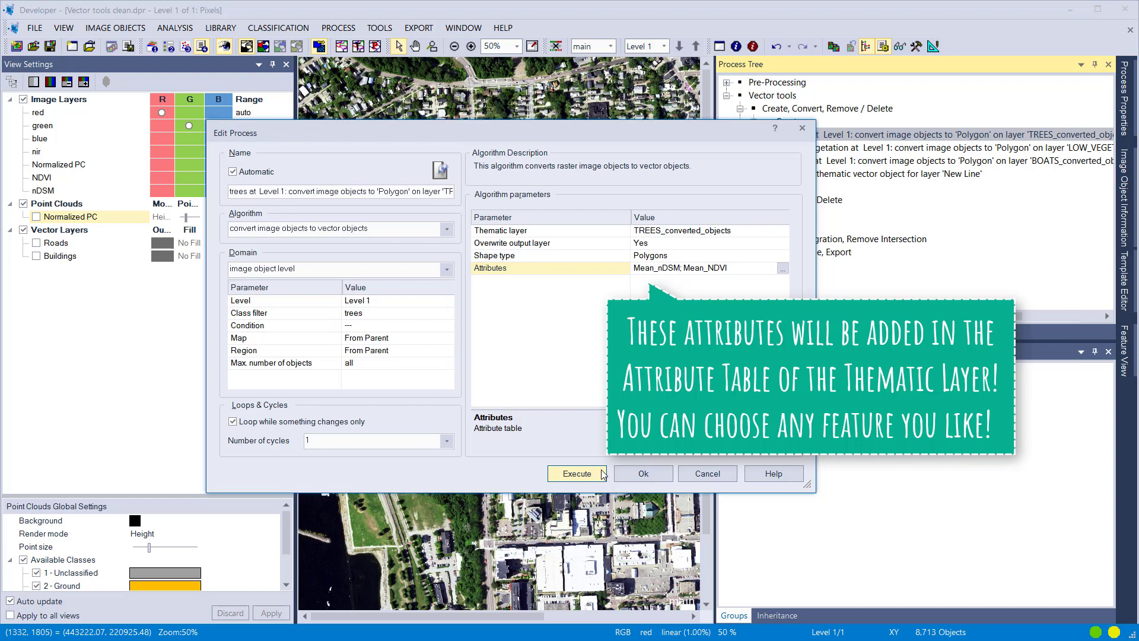
{"action": "left_click", "coordinate": [577, 473]}
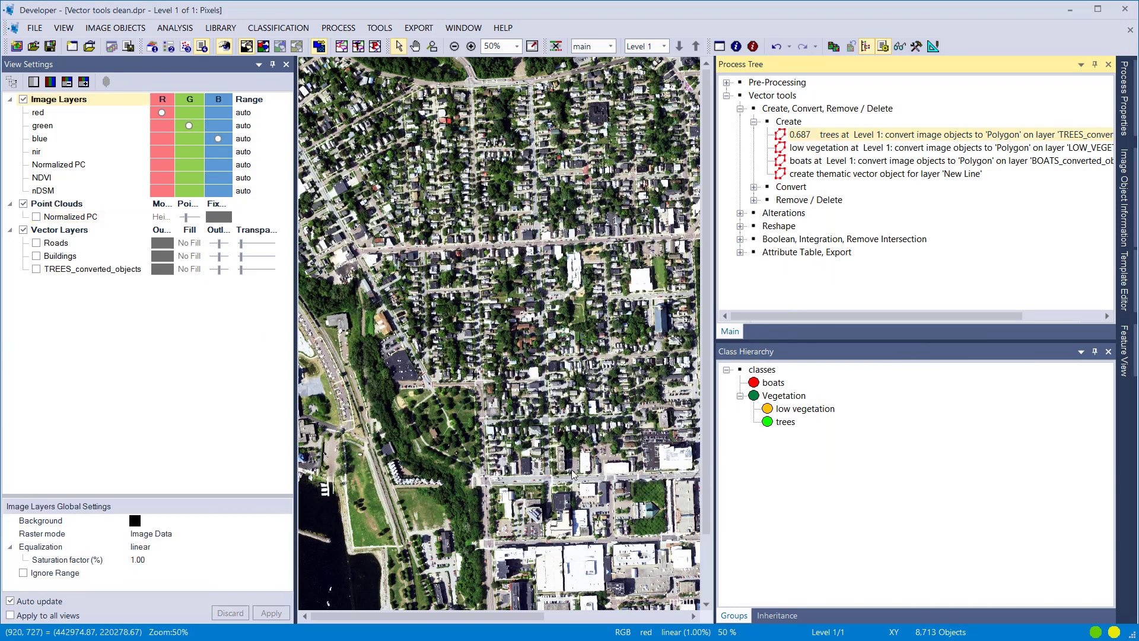
- Show the TREES_converted_objects vector layer with a thinner black outline and a bright green fill
{"action": "left_click", "coordinate": [36, 269]}
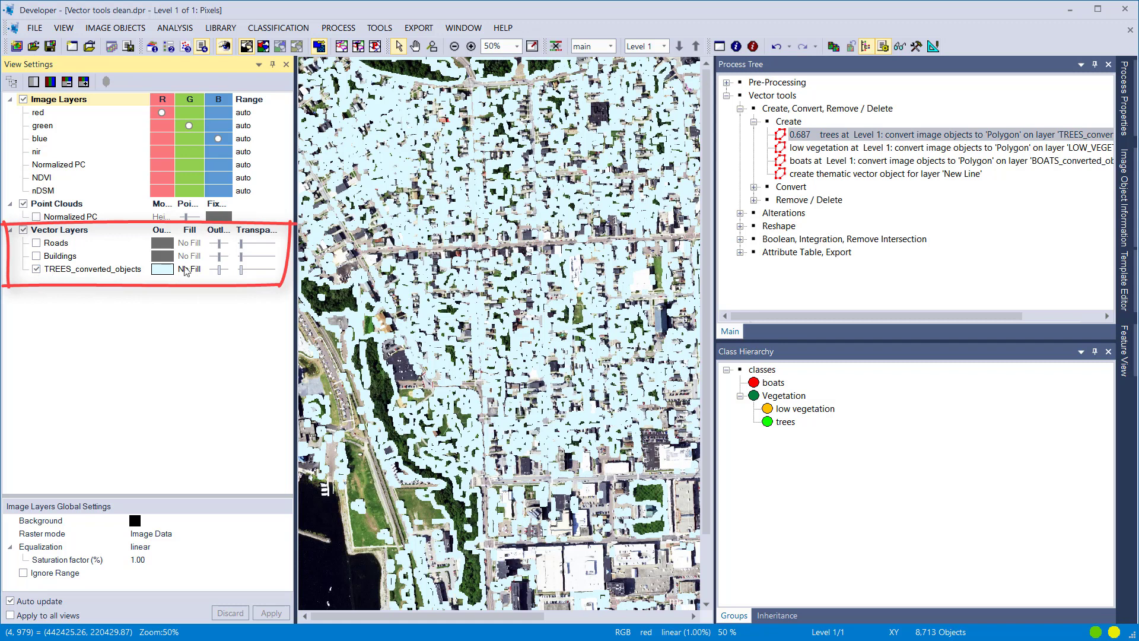
{"action": "left_click", "coordinate": [163, 269]}
{"action": "left_click", "coordinate": [165, 304]}
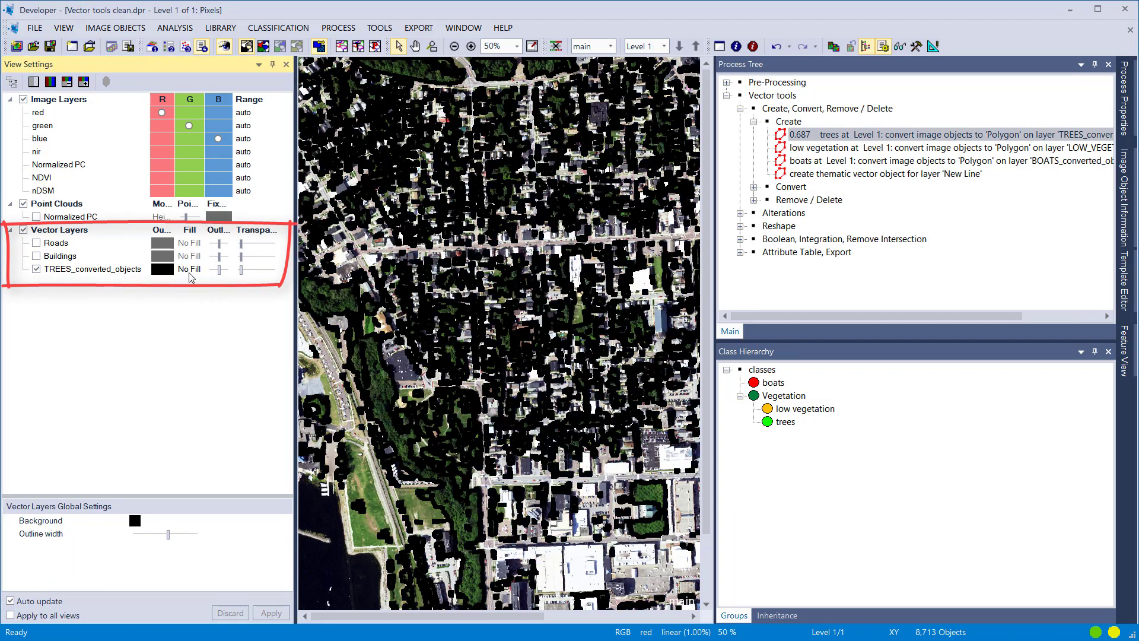
{"action": "left_click", "coordinate": [190, 269]}
{"action": "left_click", "coordinate": [235, 328]}
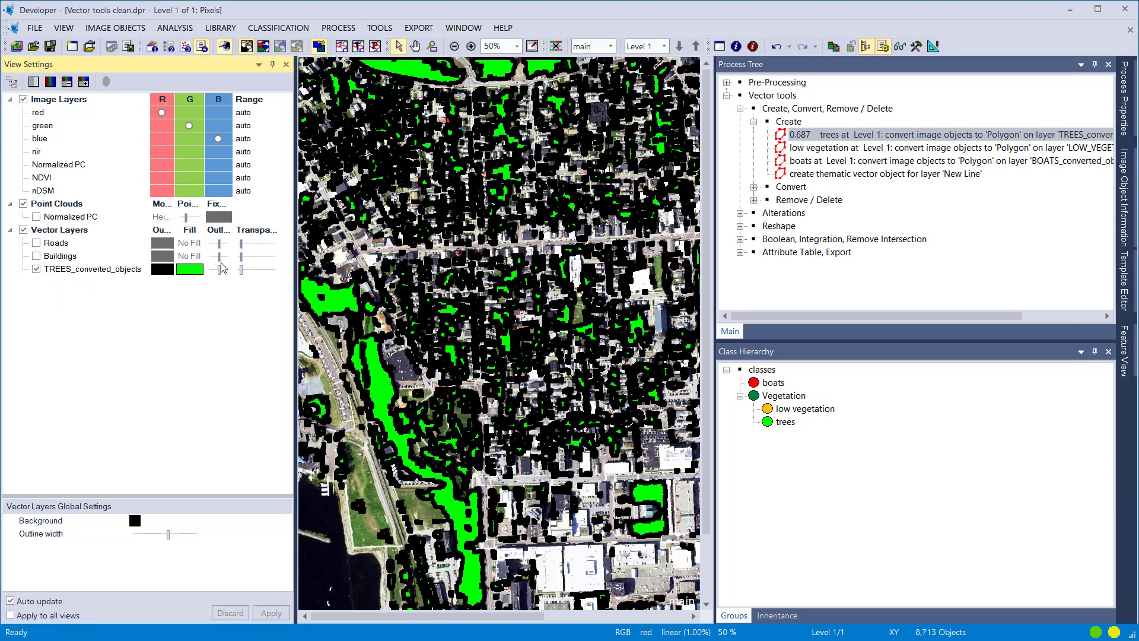
{"action": "left_click_drag", "start_coordinate": [220, 270], "coordinate": [213, 270]}
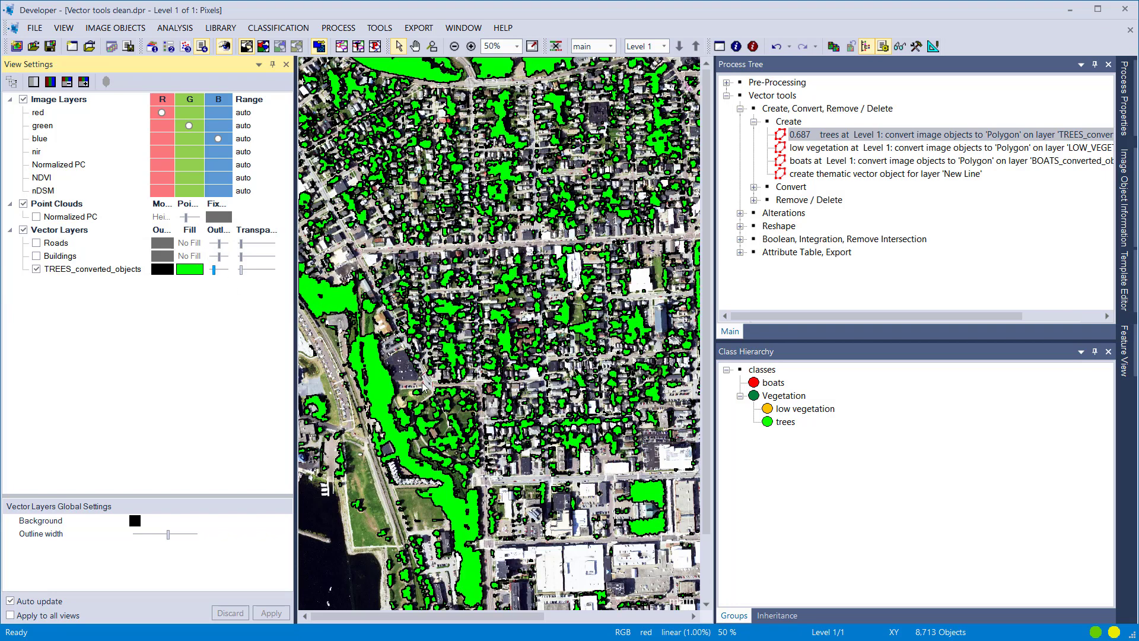
- Split the view horizontally and, in the active view, hide TREES_converted_objects and display the classification instead
{"action": "scroll", "coordinate": [366, 389], "scroll_direction": "up", "scroll_amount": 5}
{"action": "left_click", "coordinate": [463, 28]}
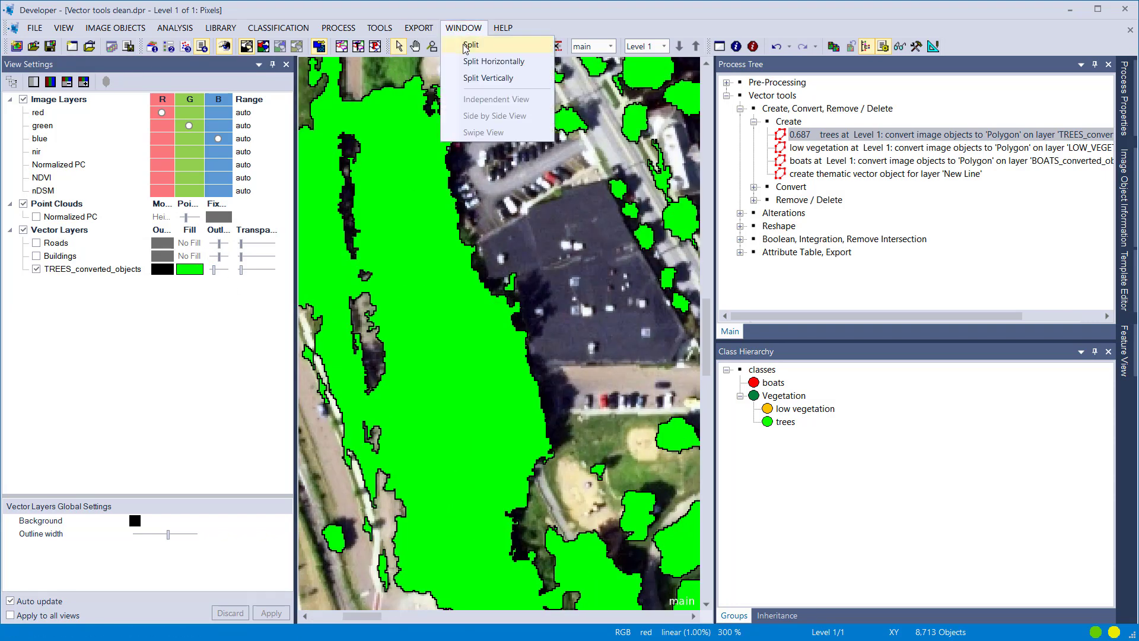
{"action": "left_click", "coordinate": [465, 61]}
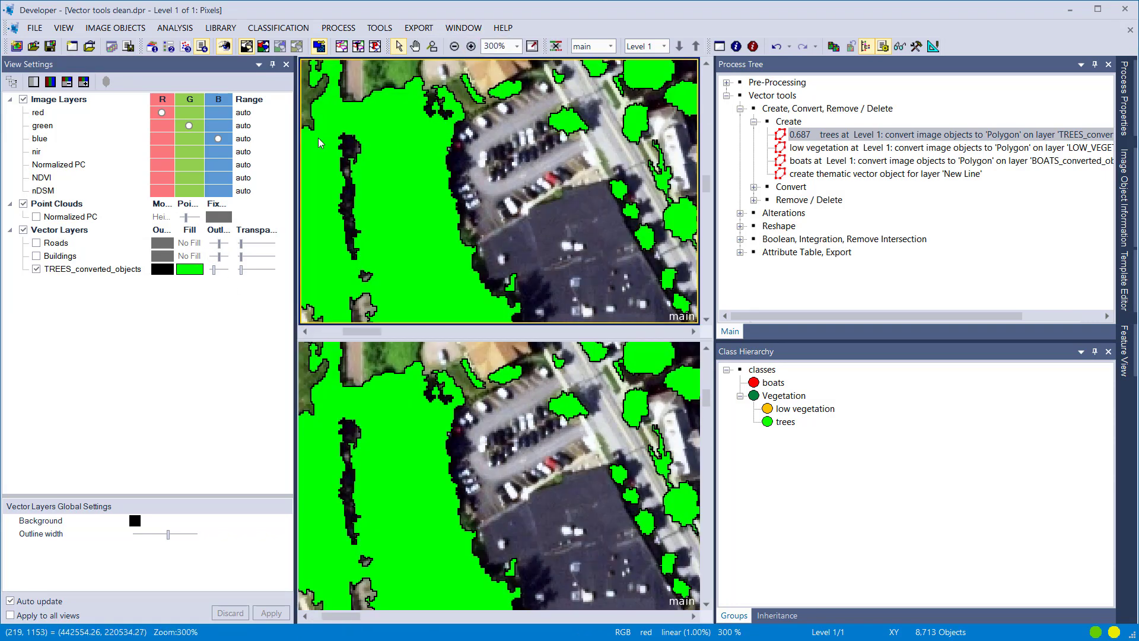
{"action": "left_click", "coordinate": [36, 269]}
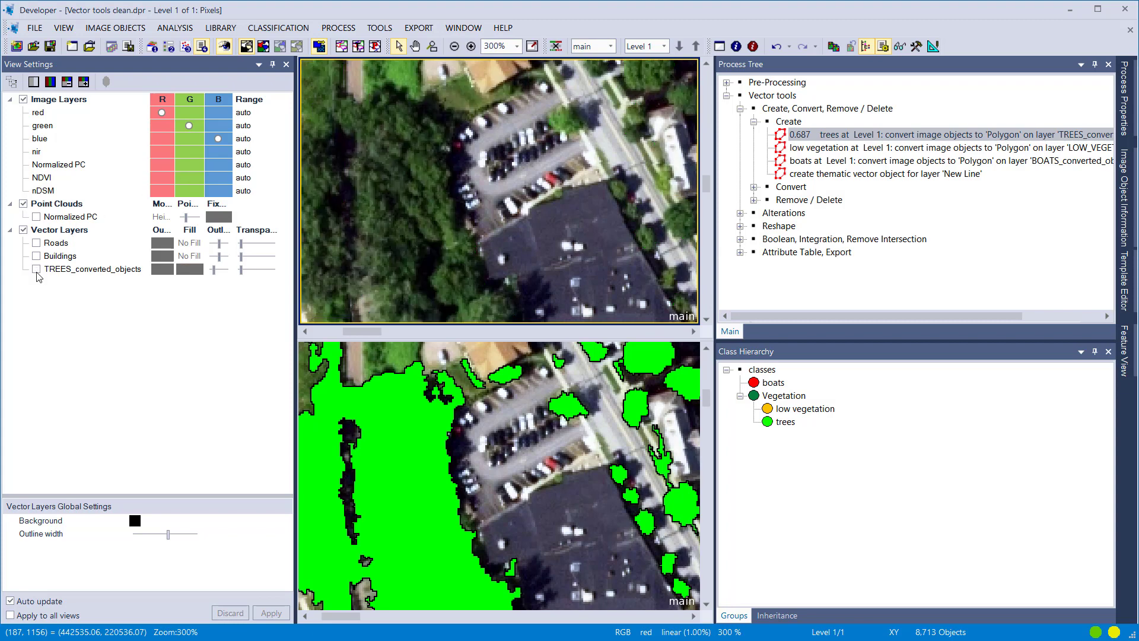
{"action": "left_click", "coordinate": [263, 45]}
- Switch the split views to Swipe View to compare the classification with the tree polygons
{"action": "left_click", "coordinate": [463, 28]}
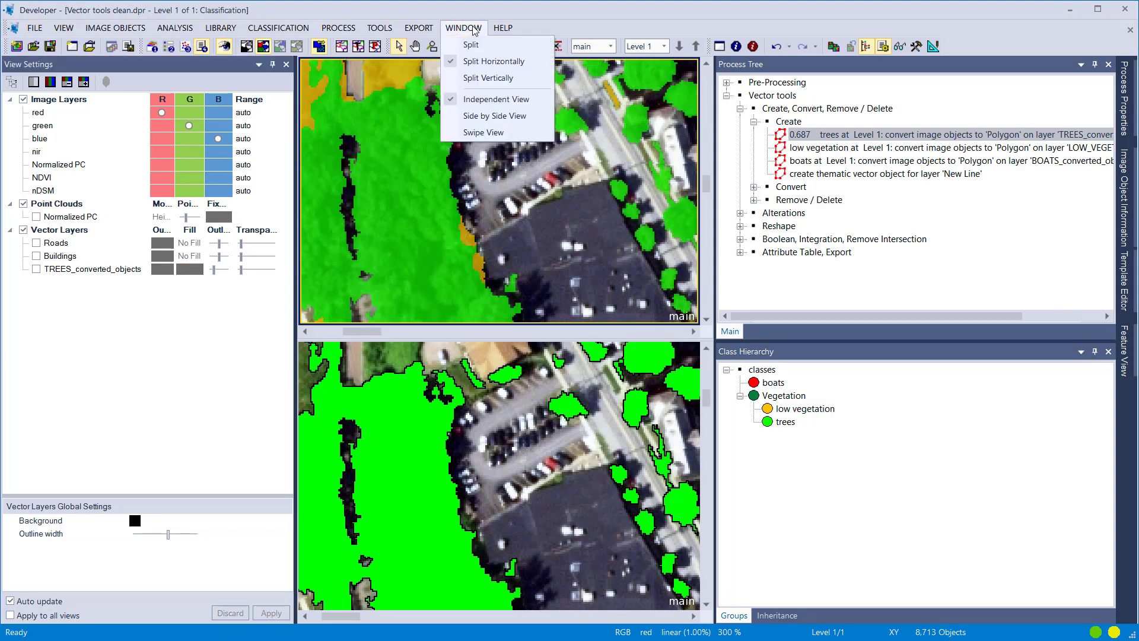
{"action": "left_click", "coordinate": [509, 131]}
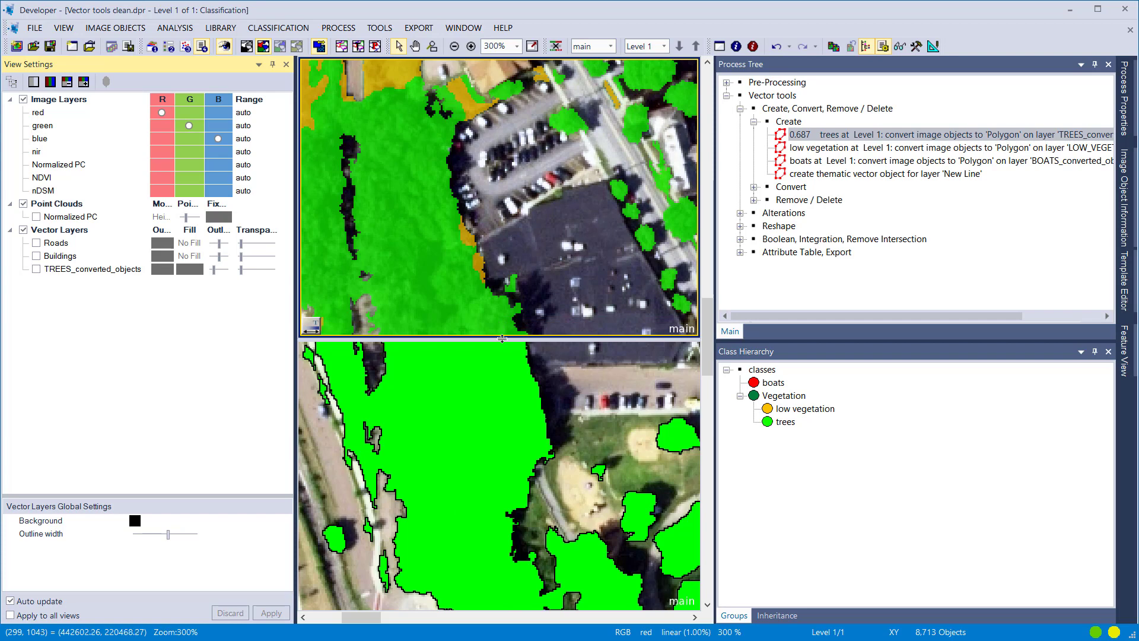
- Compare the classification with the tree polygons by moving the swipe divider down and back up over the image
{"action": "left_click_drag", "start_coordinate": [502, 338], "coordinate": [481, 469]}
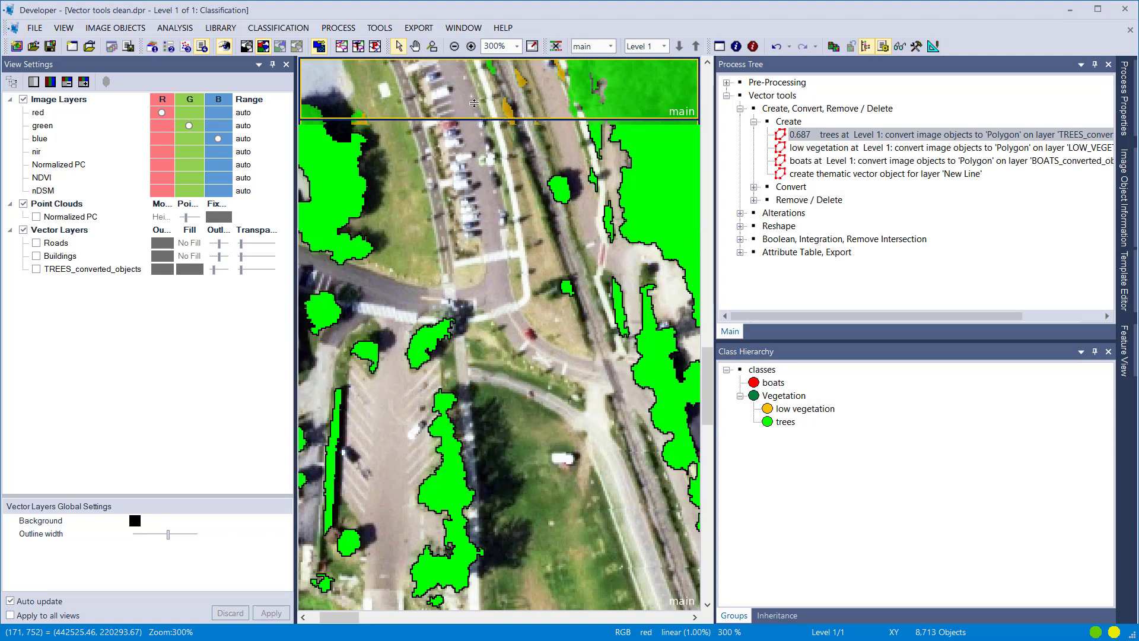
{"action": "left_click_drag", "start_coordinate": [497, 499], "coordinate": [474, 302]}
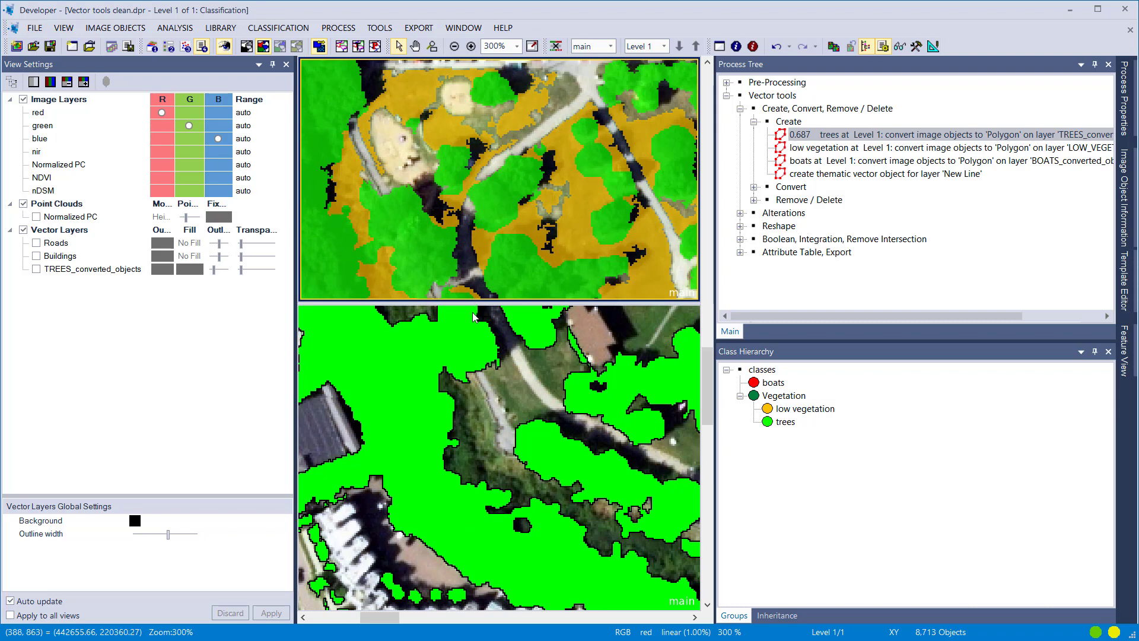
- Execute the low vegetation conversion to Polygons on layer LOW_VEGETATION_converted_objects and display that layer in both views
{"action": "double_click", "coordinate": [836, 149]}
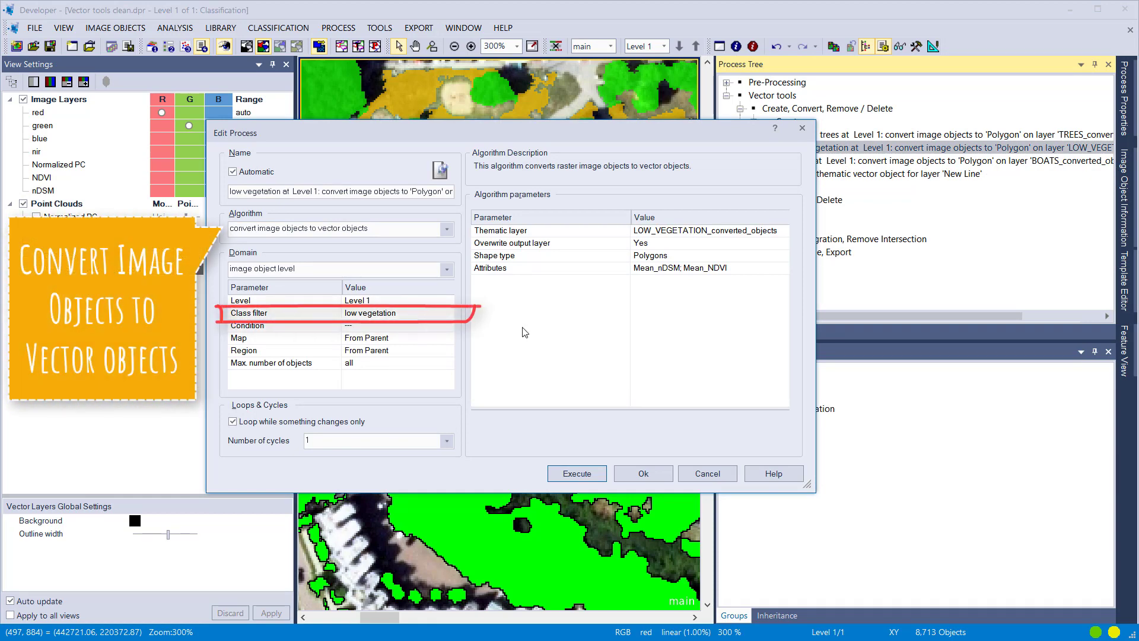
{"action": "left_click", "coordinate": [576, 474]}
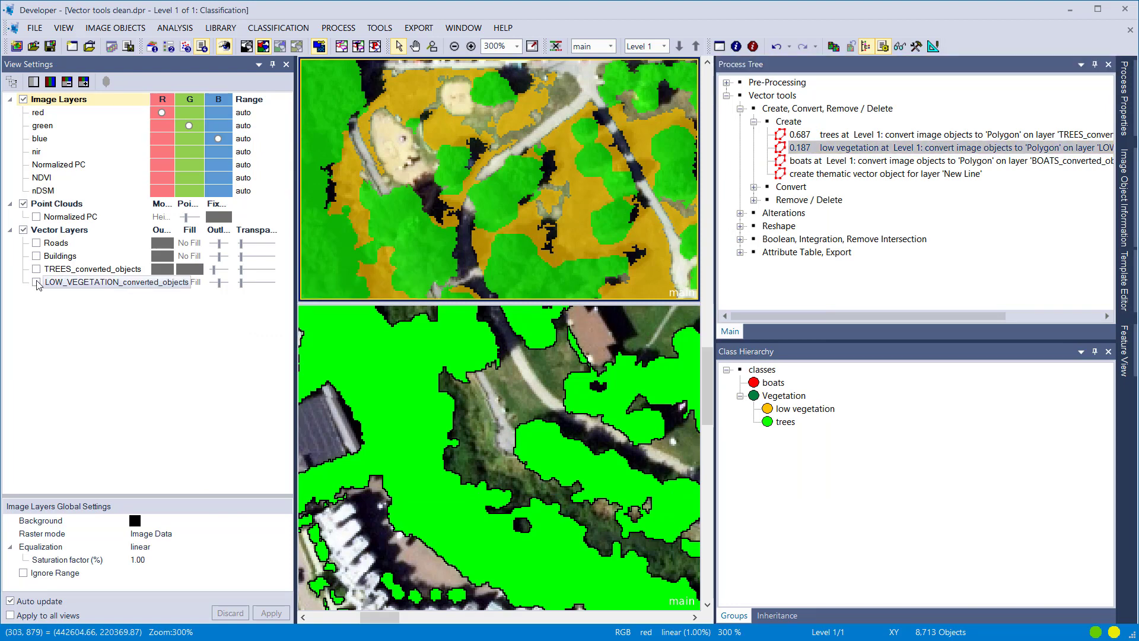
{"action": "left_click", "coordinate": [37, 282]}
{"action": "left_click", "coordinate": [303, 335]}
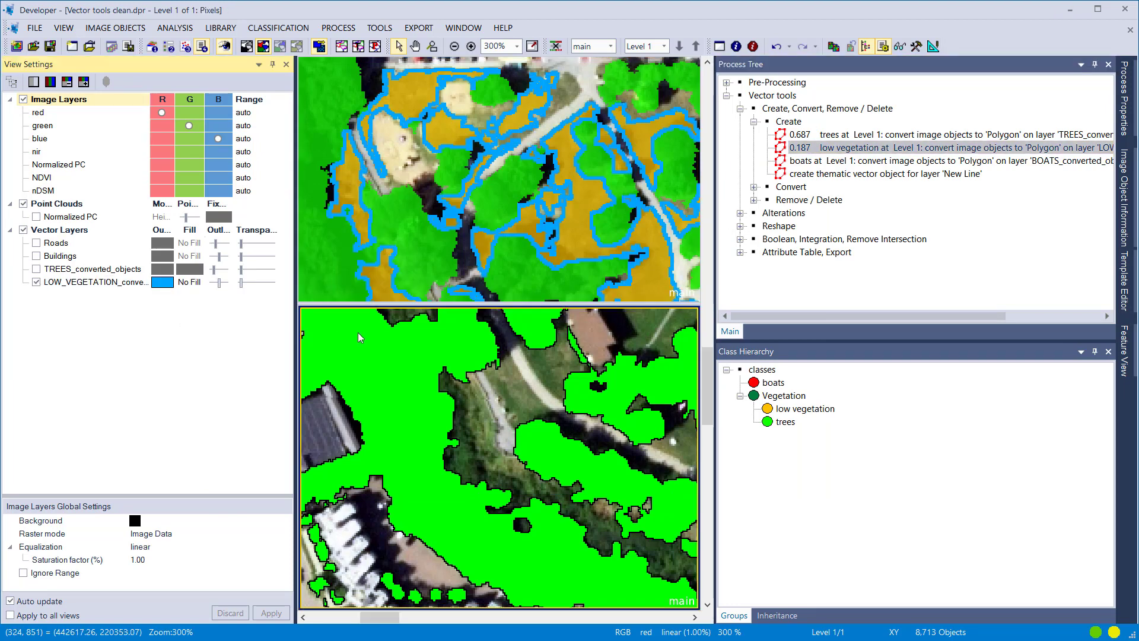
{"action": "left_click", "coordinate": [37, 282]}
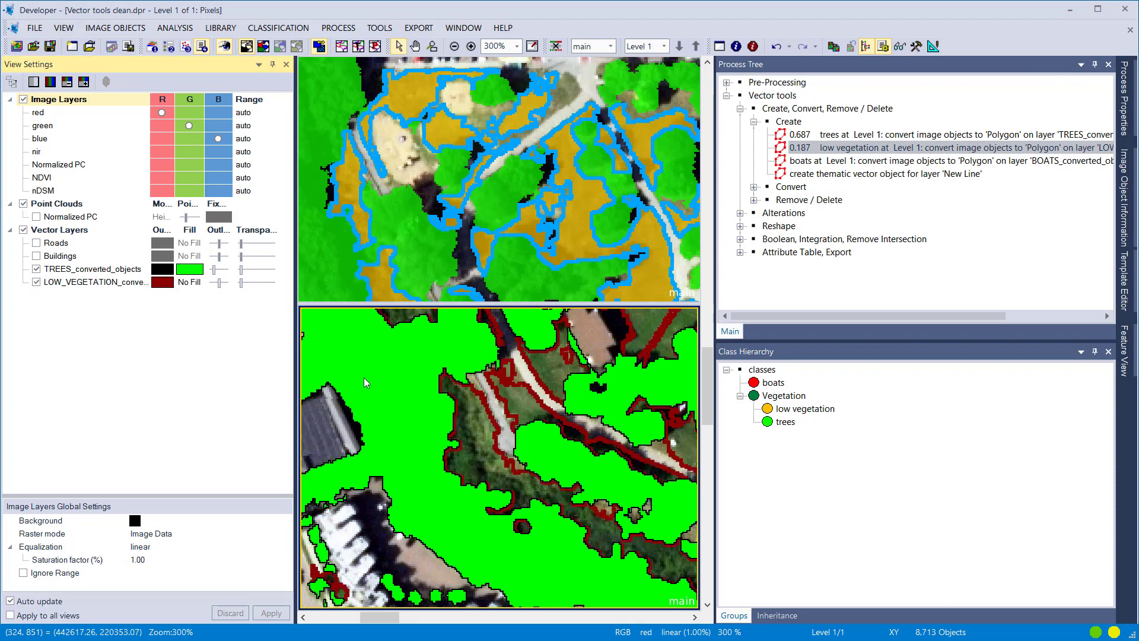
- Style LOW_VEGETATION_converted_objects in the polygon view with a thinner black outline and an orange fill
{"action": "left_click", "coordinate": [161, 284]}
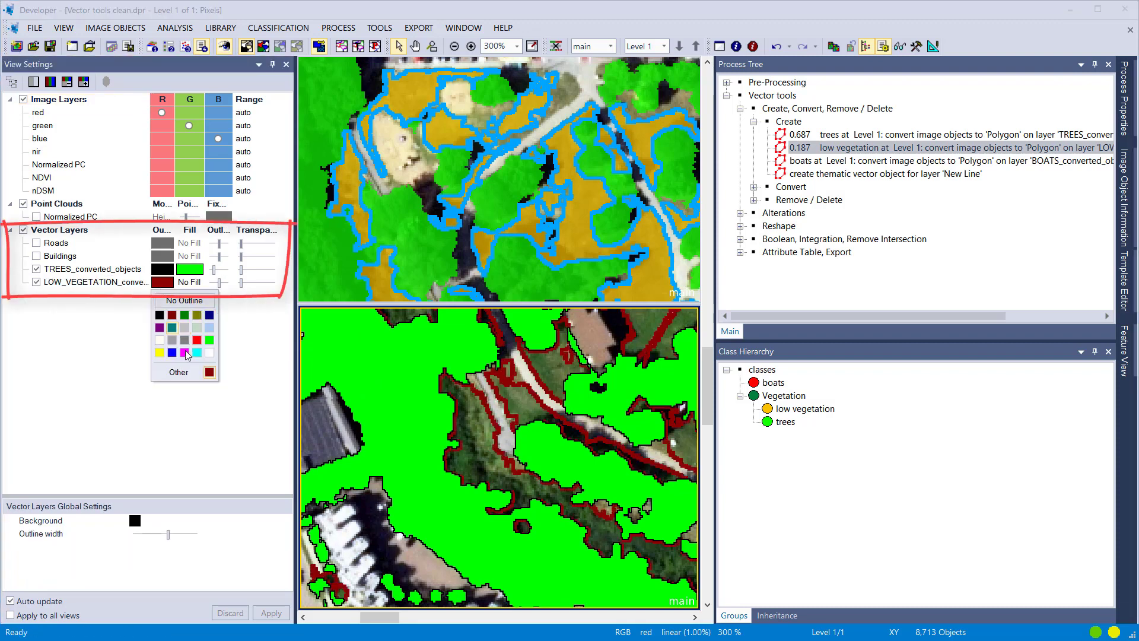
{"action": "left_click", "coordinate": [159, 317]}
{"action": "left_click", "coordinate": [189, 282]}
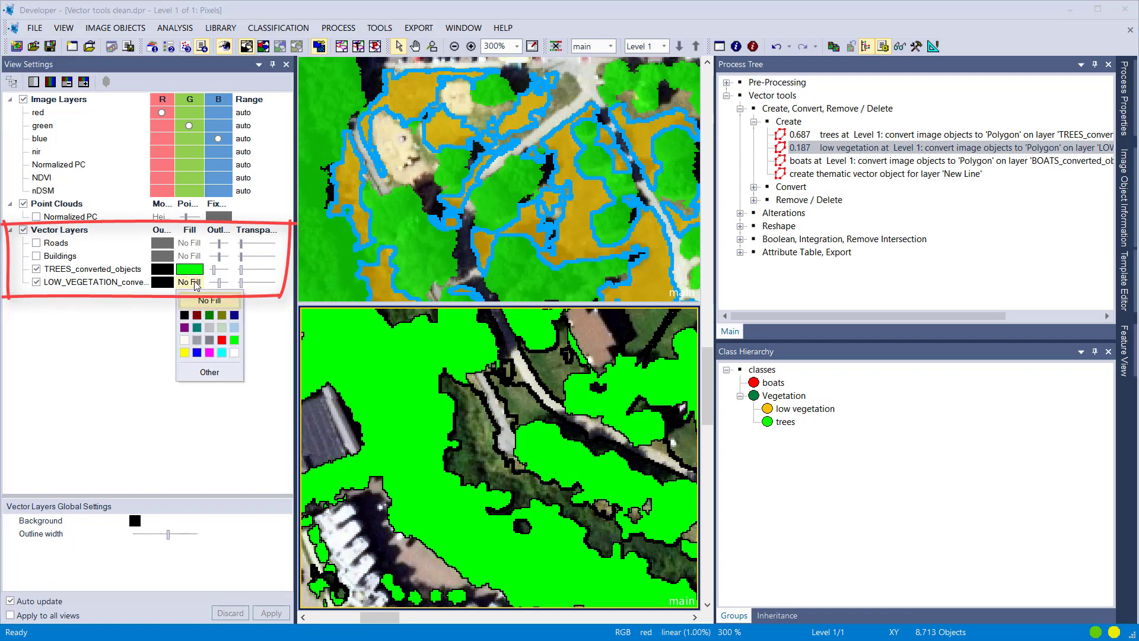
{"action": "left_click", "coordinate": [209, 372]}
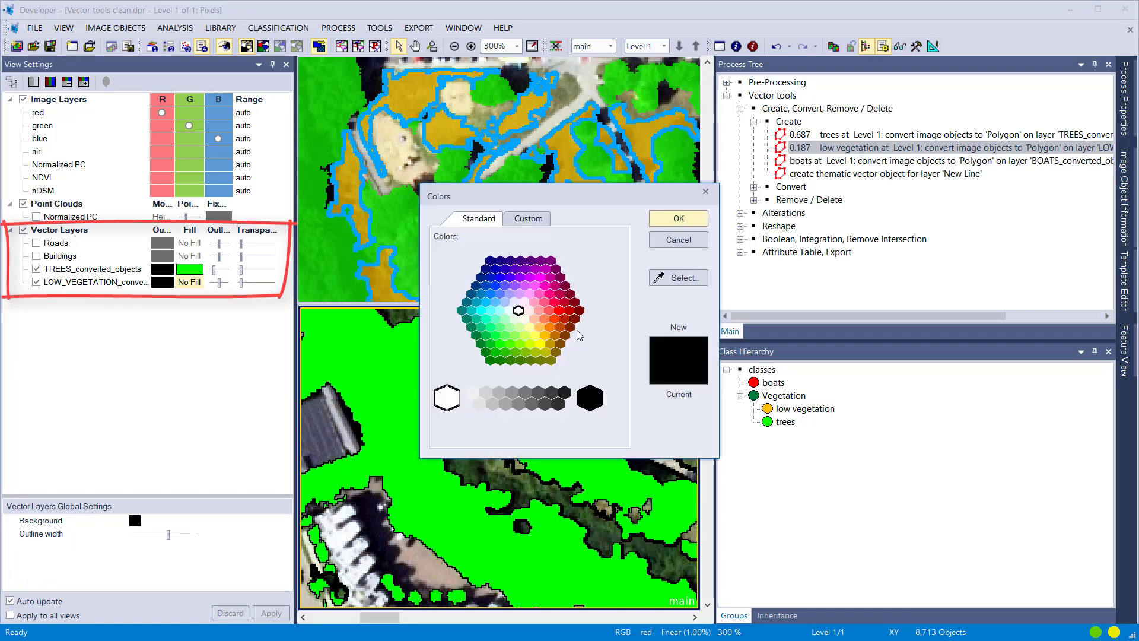
{"action": "left_click", "coordinate": [549, 327]}
{"action": "left_click", "coordinate": [678, 219]}
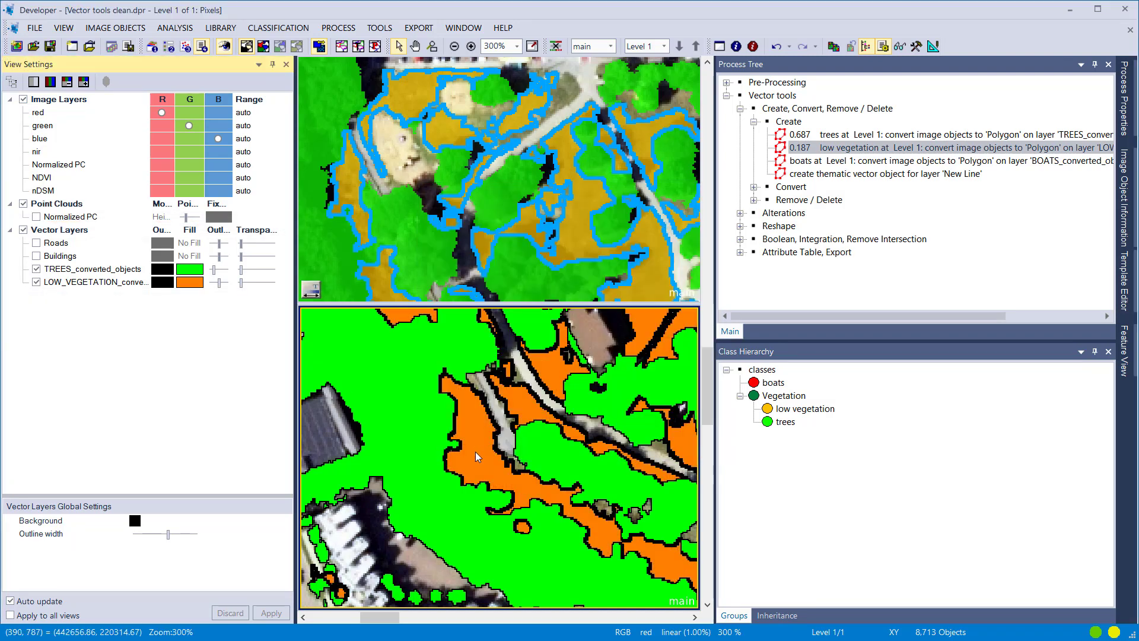
{"action": "scroll", "coordinate": [448, 491], "scroll_direction": "up", "scroll_amount": 5}
{"action": "scroll", "coordinate": [440, 437], "scroll_direction": "down", "scroll_amount": 3}
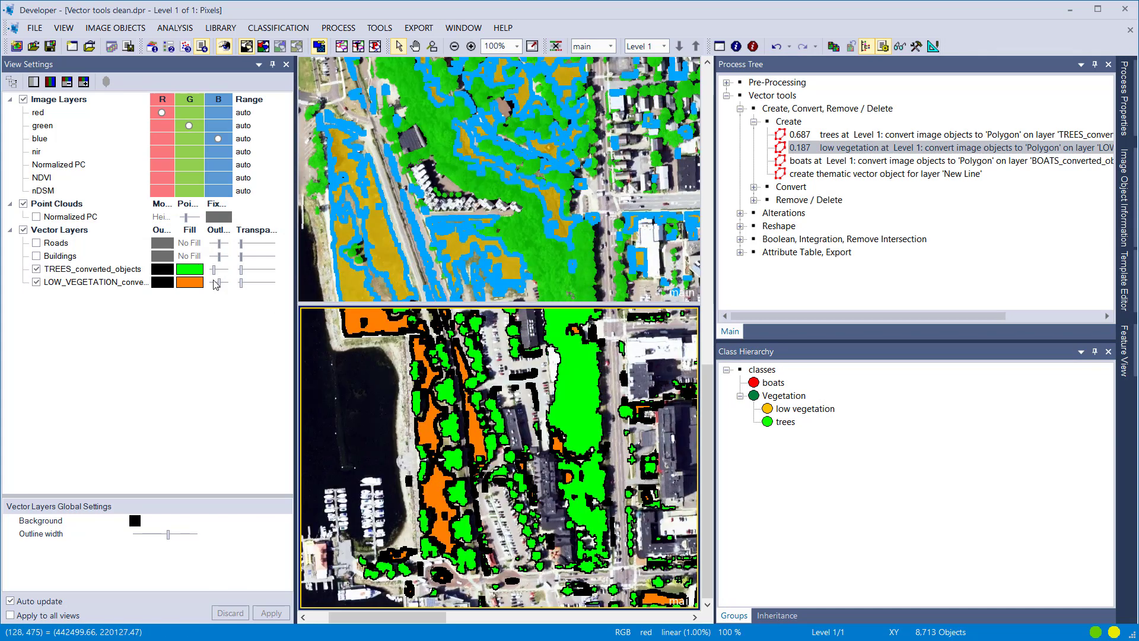
{"action": "left_click_drag", "start_coordinate": [220, 283], "coordinate": [215, 283]}
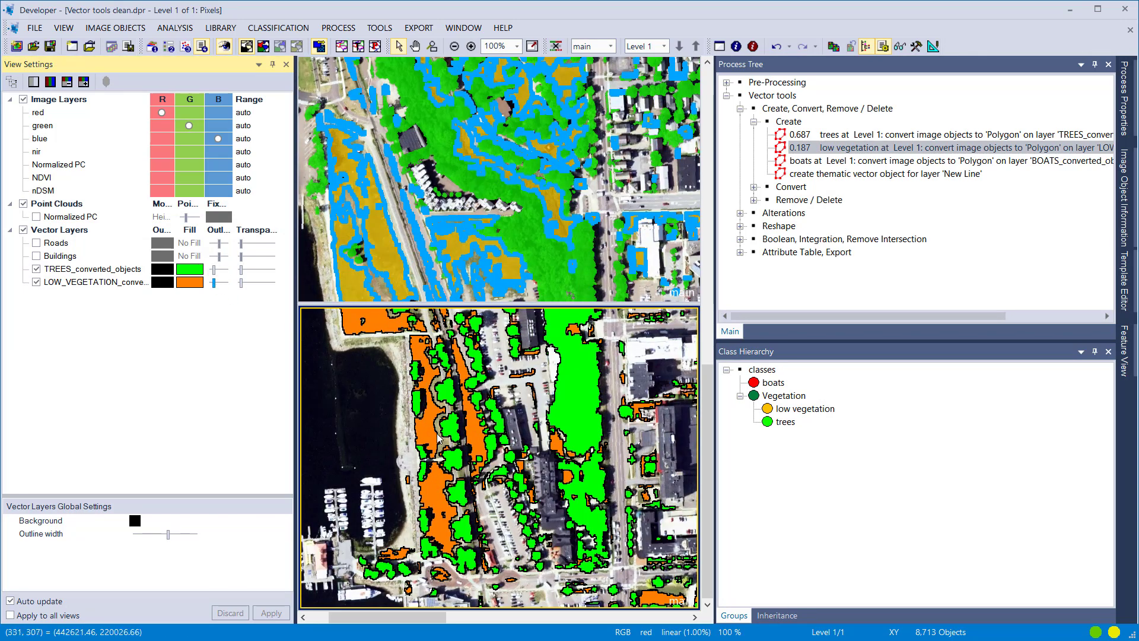
- Swipe the view up so the tree and low vegetation polygons cover most of the image
{"action": "scroll", "coordinate": [542, 519], "scroll_direction": "up", "scroll_amount": 2}
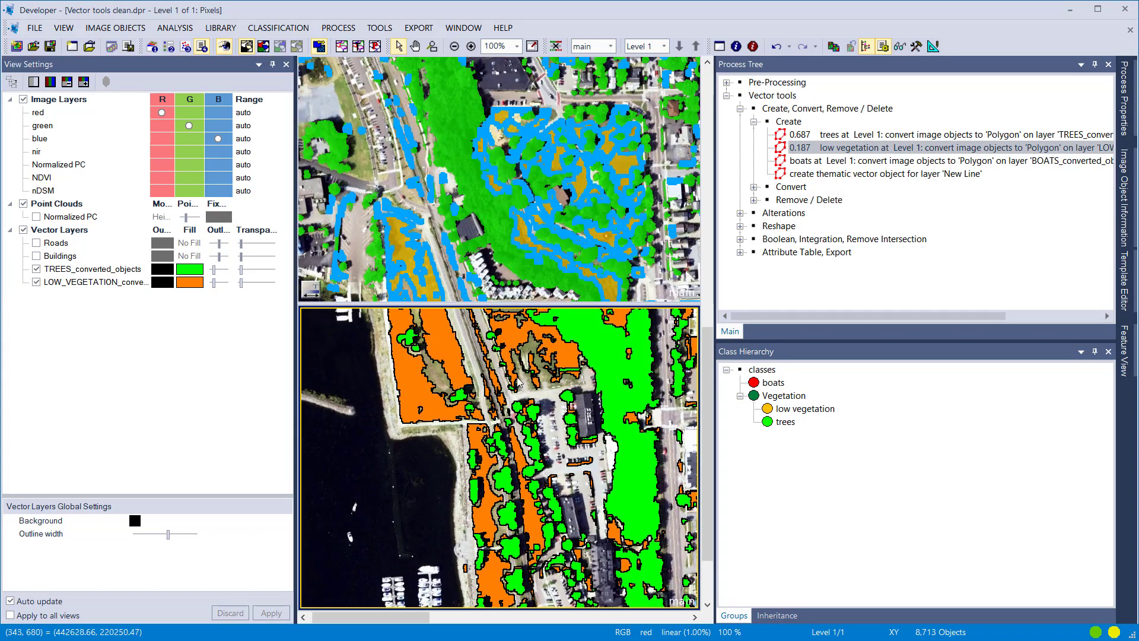
{"action": "left_click_drag", "start_coordinate": [547, 304], "coordinate": [534, 97]}
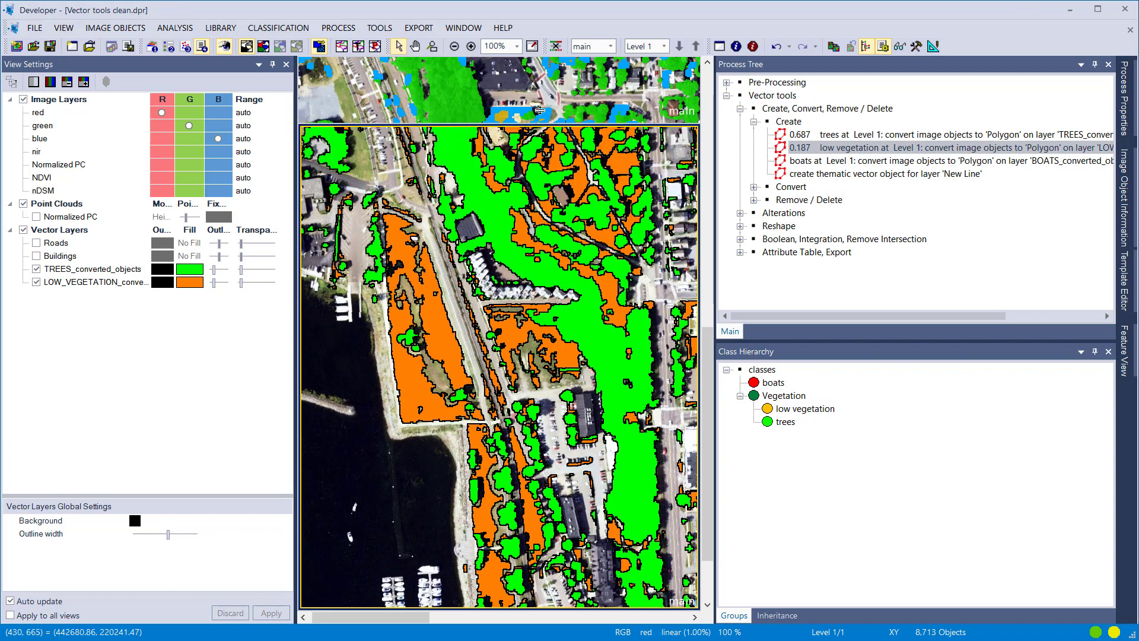
{"action": "scroll", "coordinate": [442, 465], "scroll_direction": "up", "scroll_amount": 2}
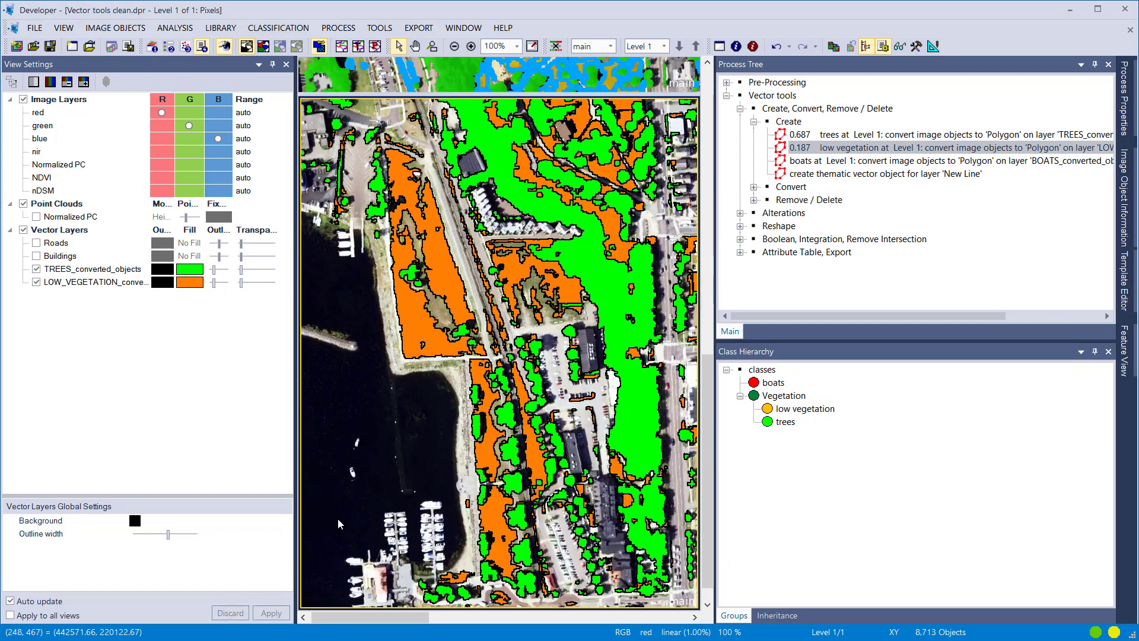
- Review the boats class filter and execute the boats conversion to Polygons on layer BOATS_converted_objects
{"action": "scroll", "coordinate": [340, 490], "scroll_direction": "up", "scroll_amount": 1}
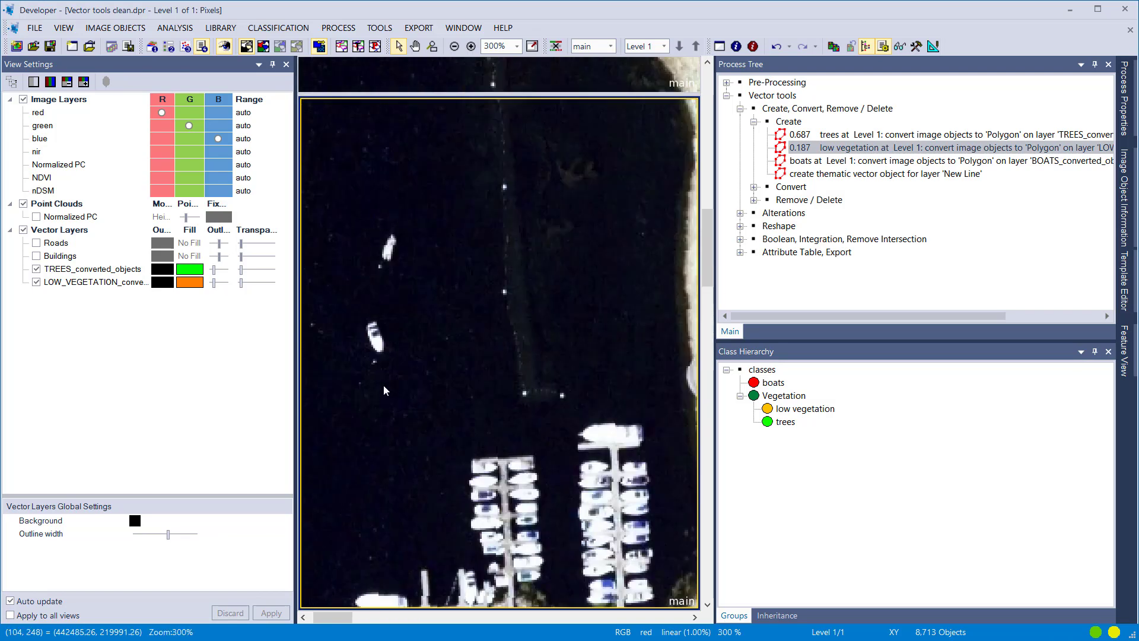
{"action": "left_click", "coordinate": [821, 166]}
{"action": "double_click", "coordinate": [821, 166]}
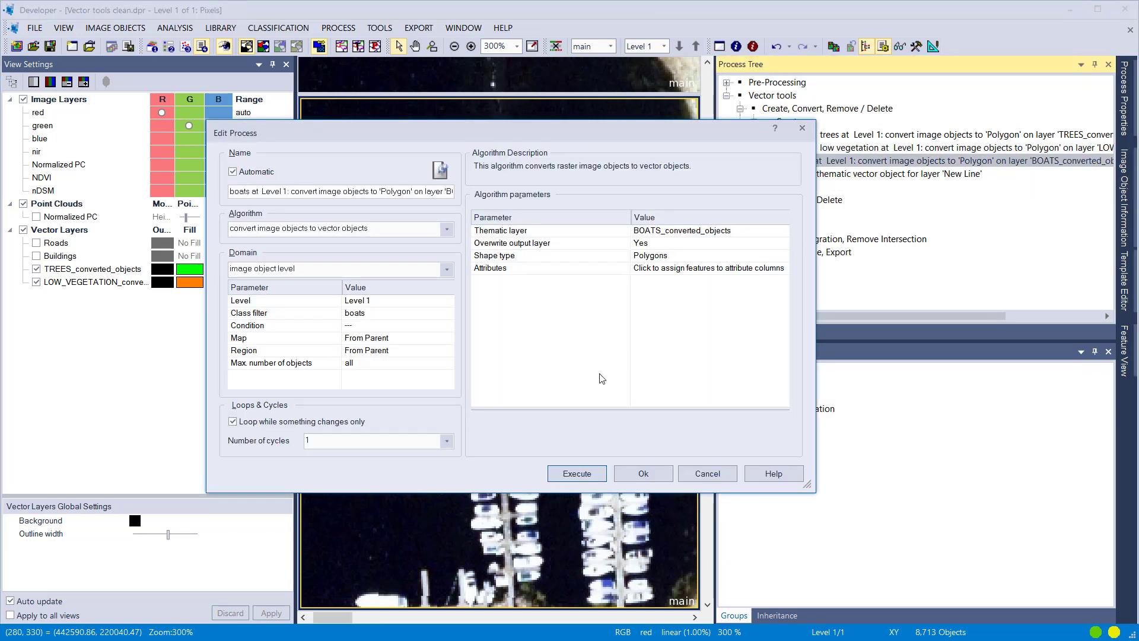
{"action": "left_click", "coordinate": [414, 313]}
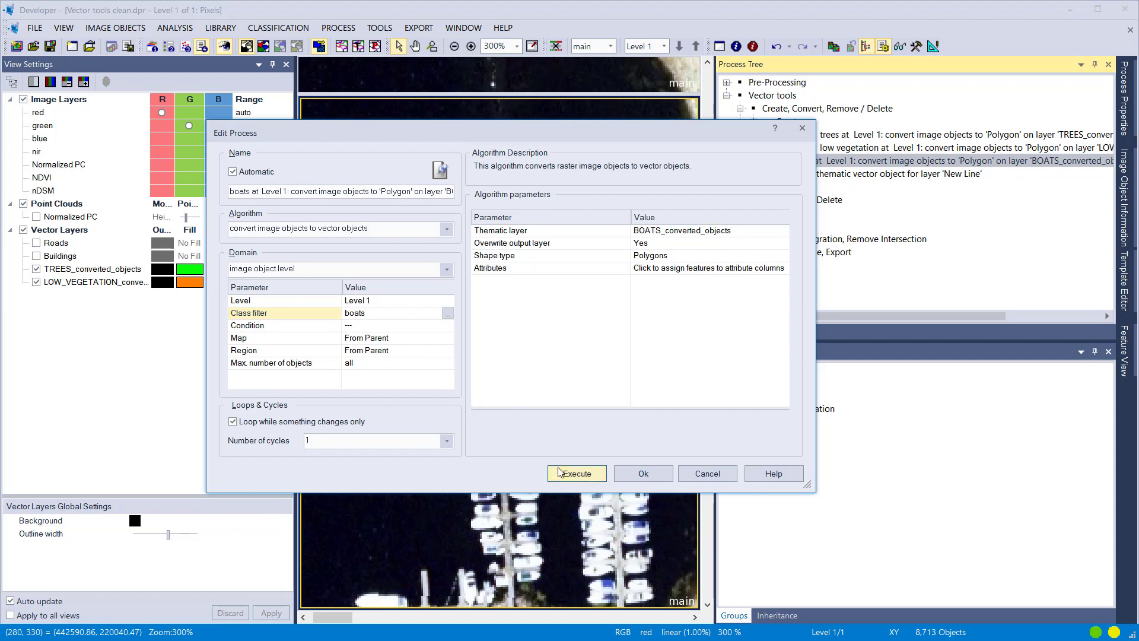
{"action": "left_click", "coordinate": [575, 472]}
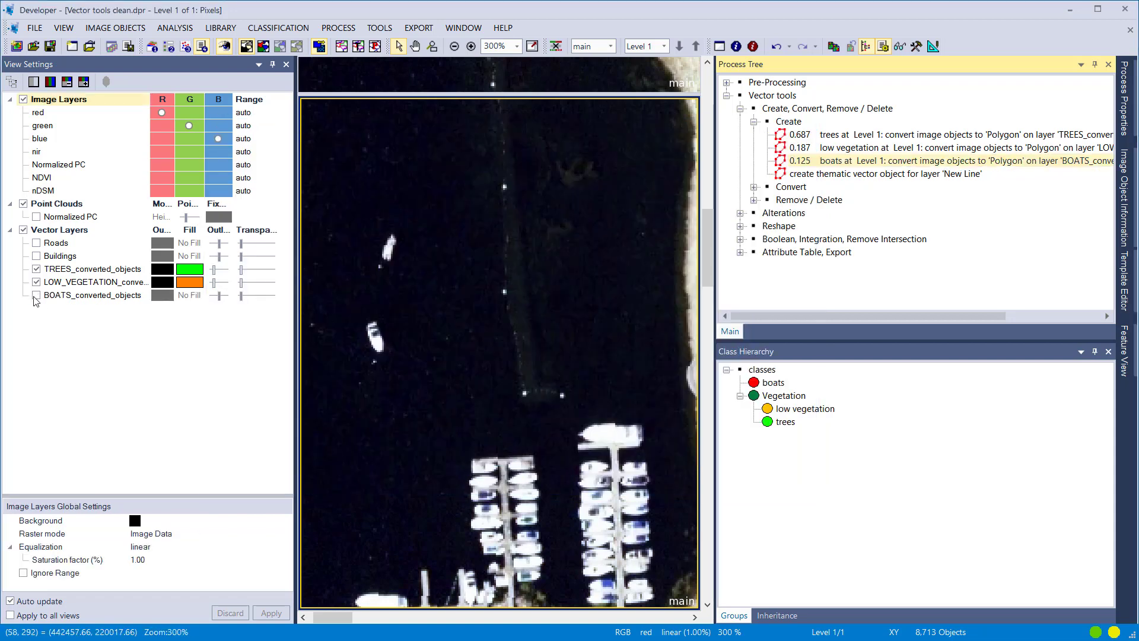
- Display BOATS_converted_objects with a thinner yellow outline and select the lower of the two isolated boats for inspection
{"action": "left_click", "coordinate": [37, 296]}
{"action": "left_click", "coordinate": [170, 302]}
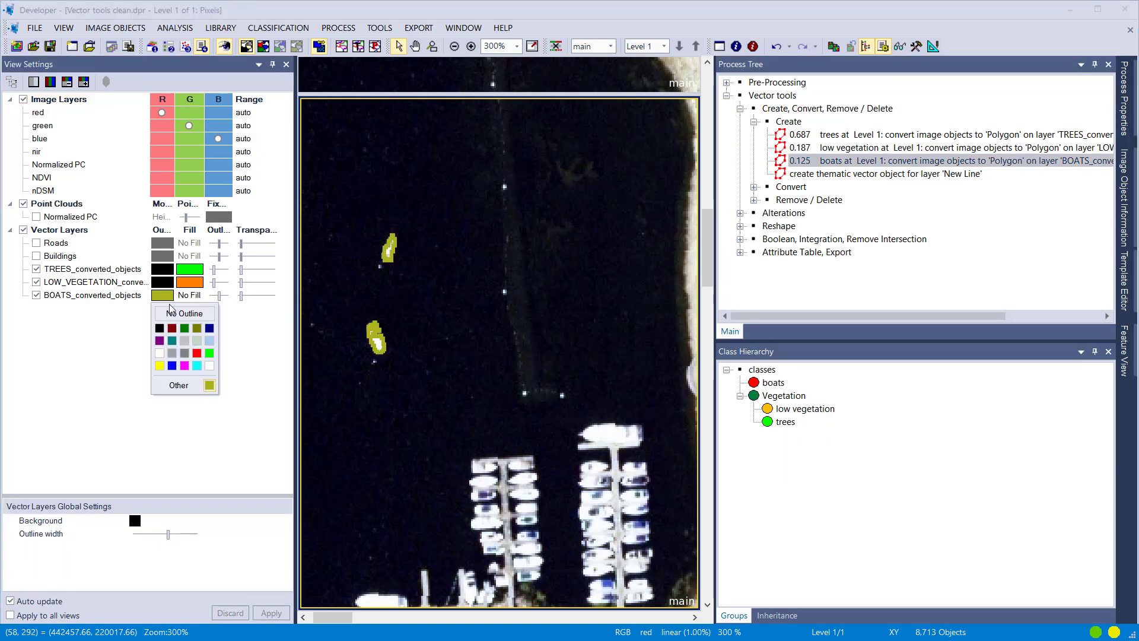
{"action": "left_click", "coordinate": [162, 371]}
{"action": "left_click_drag", "start_coordinate": [220, 295], "coordinate": [214, 296]}
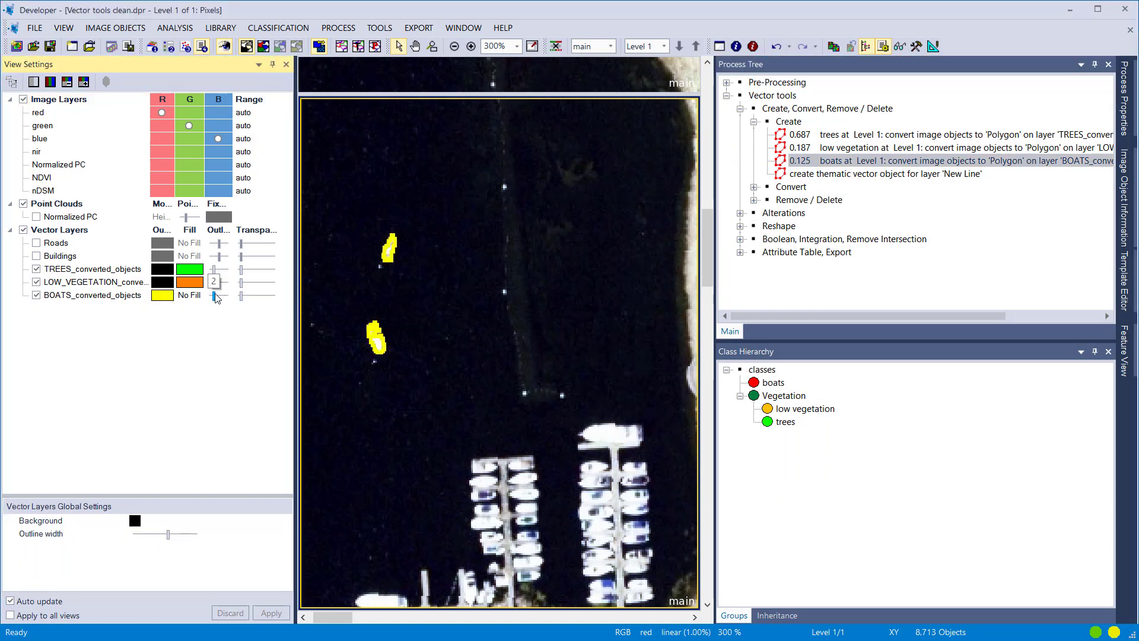
{"action": "left_click", "coordinate": [375, 343]}
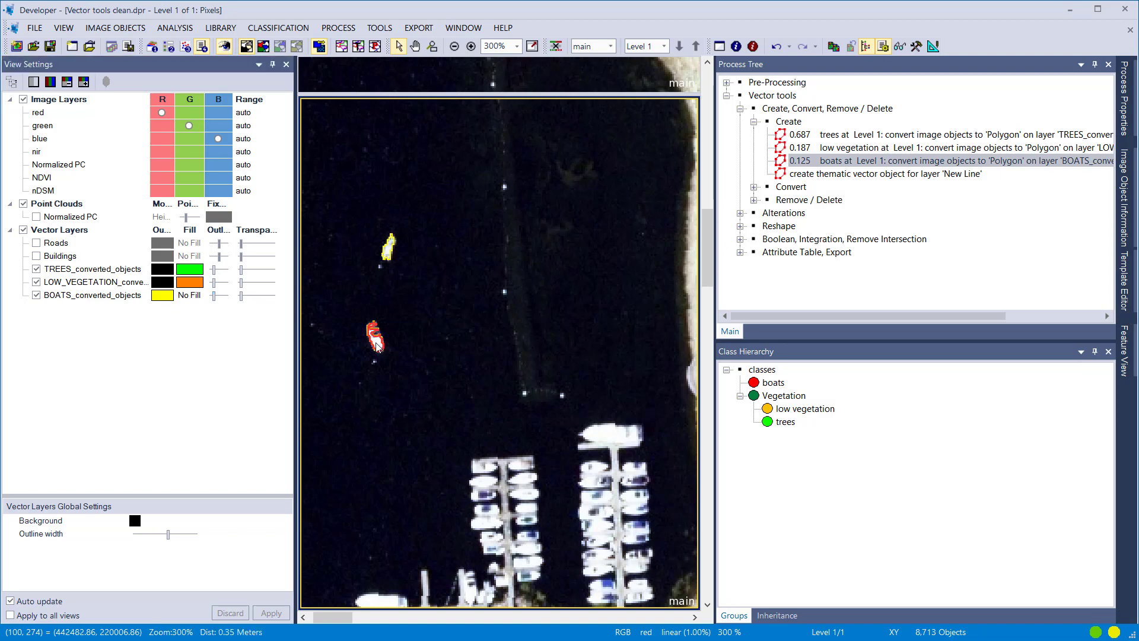
{"action": "scroll", "coordinate": [374, 343], "scroll_direction": "up", "scroll_amount": 2}
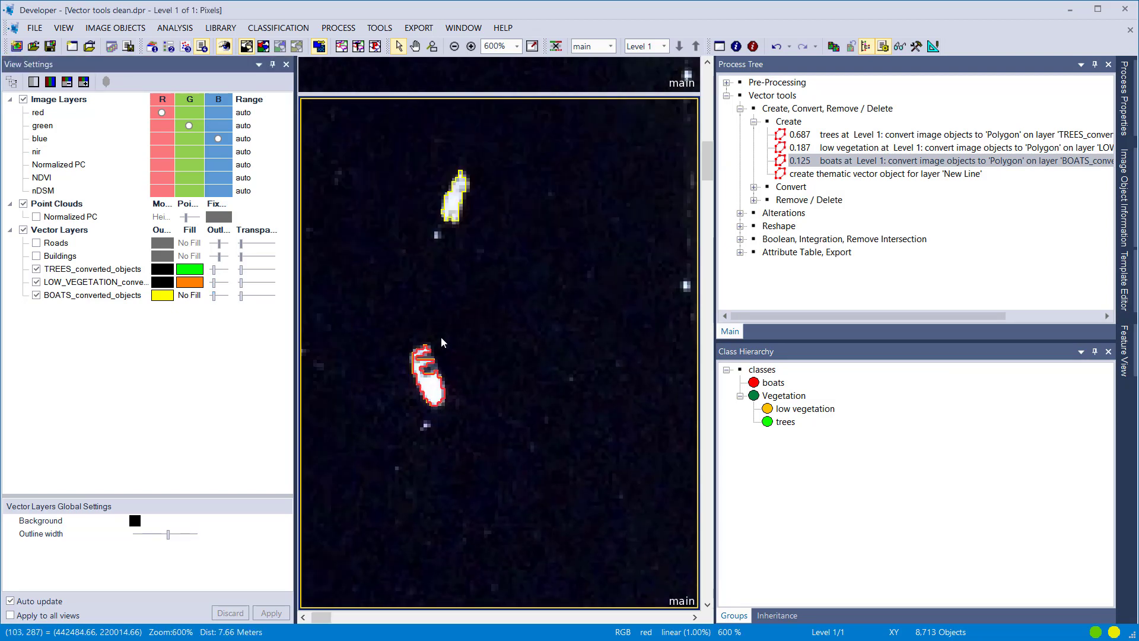
{"action": "left_click", "coordinate": [211, 385]}
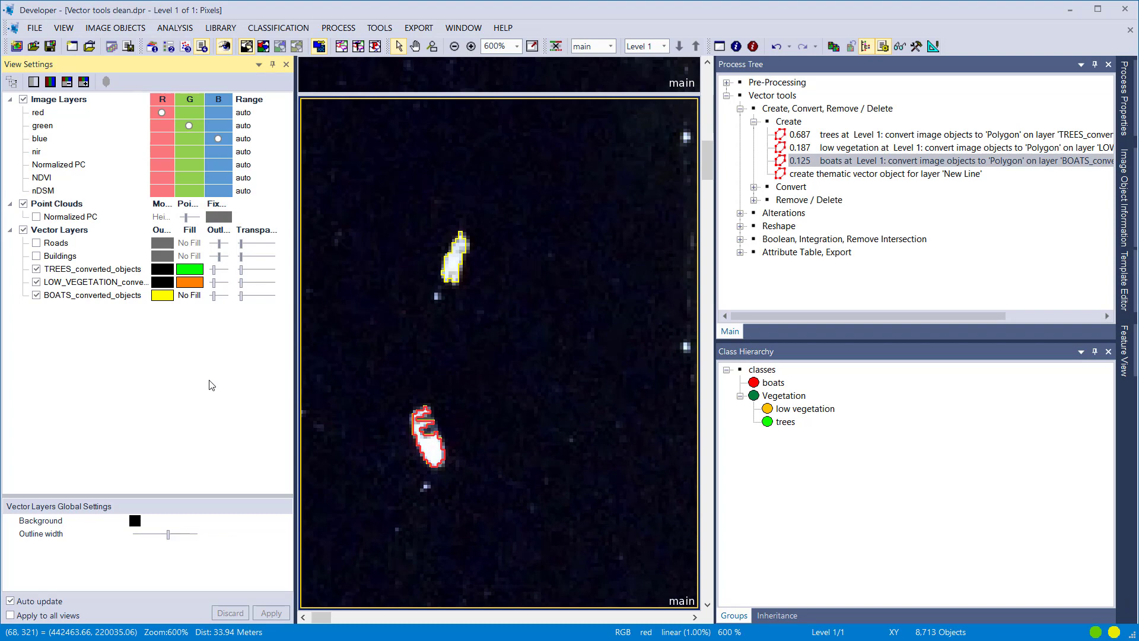
- Re-execute the boats conversion with shape type Points and thicken the outline of BOATS_converted_objects
{"action": "double_click", "coordinate": [829, 163]}
{"action": "left_click", "coordinate": [782, 256]}
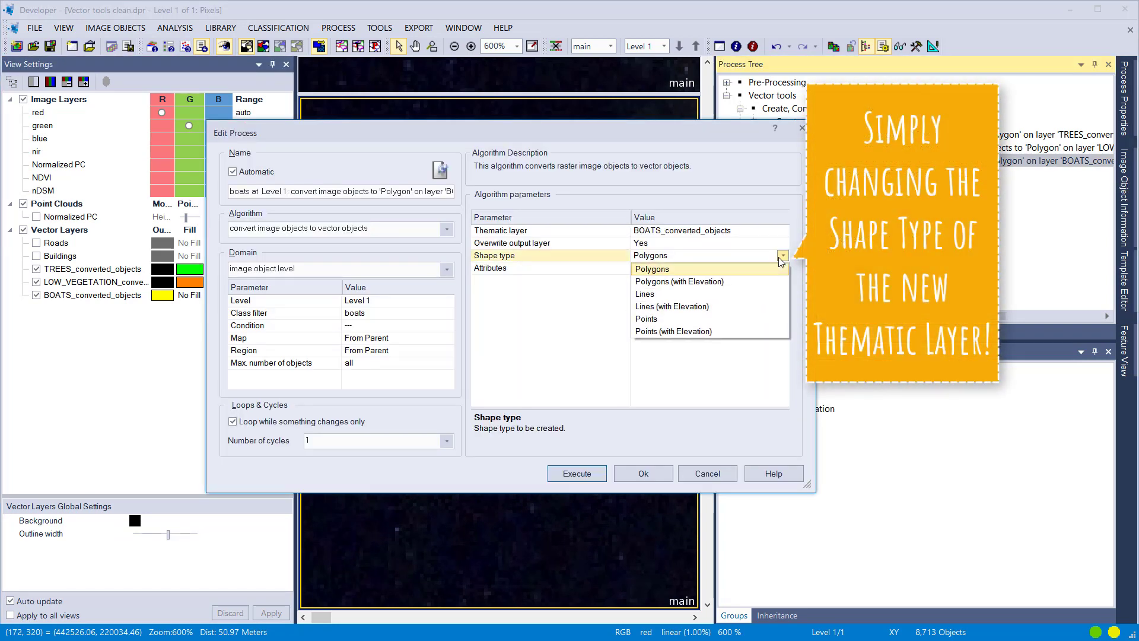
{"action": "left_click", "coordinate": [730, 320]}
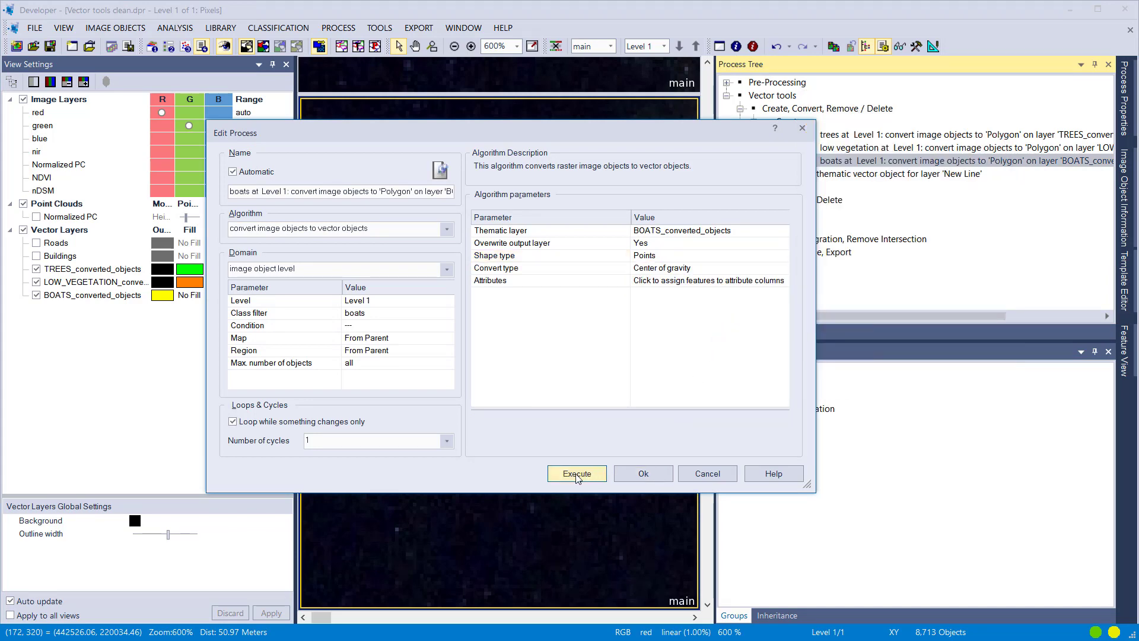
{"action": "left_click", "coordinate": [576, 473]}
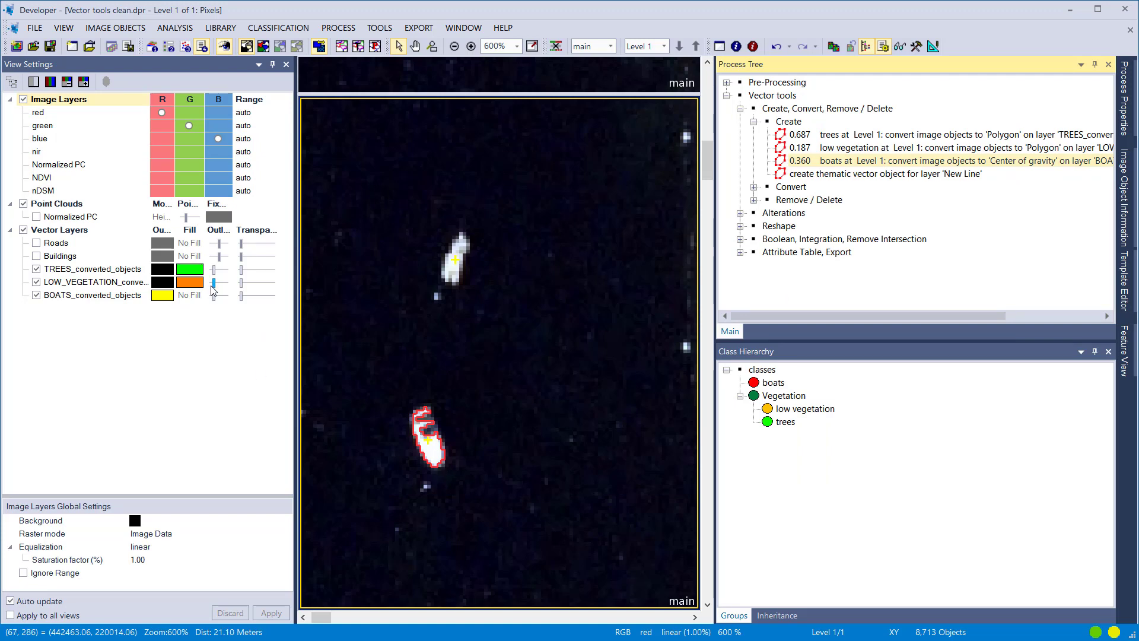
{"action": "left_click_drag", "start_coordinate": [212, 300], "coordinate": [220, 300]}
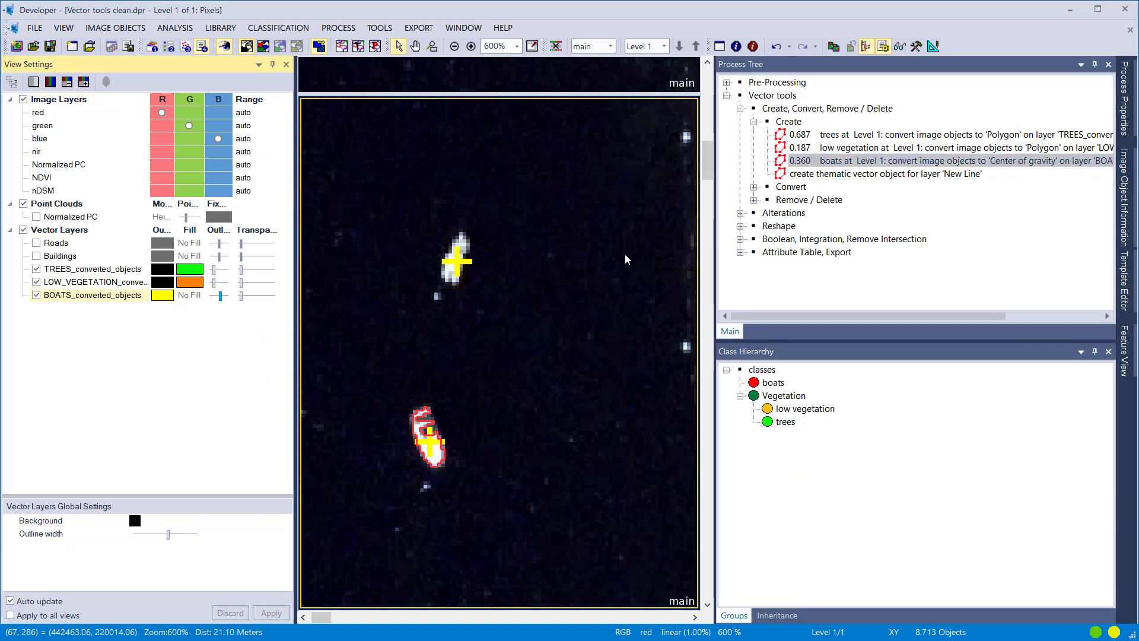
- Set the boats conversion's shape type back to Polygons and execute it again
{"action": "double_click", "coordinate": [830, 161]}
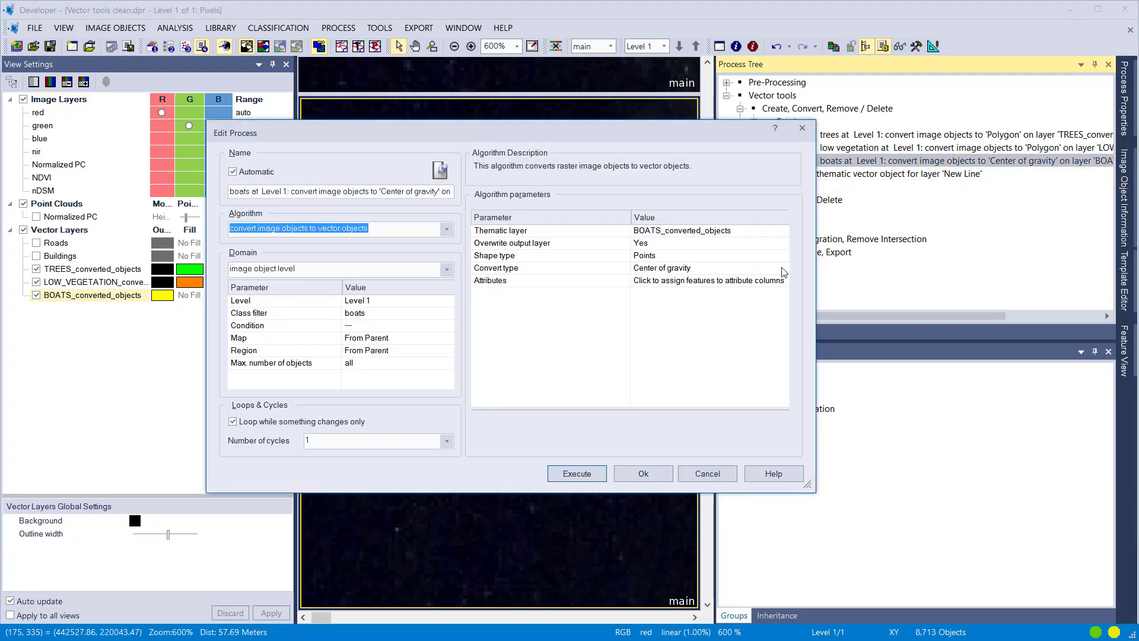
{"action": "left_click", "coordinate": [782, 256]}
{"action": "left_click", "coordinate": [771, 267]}
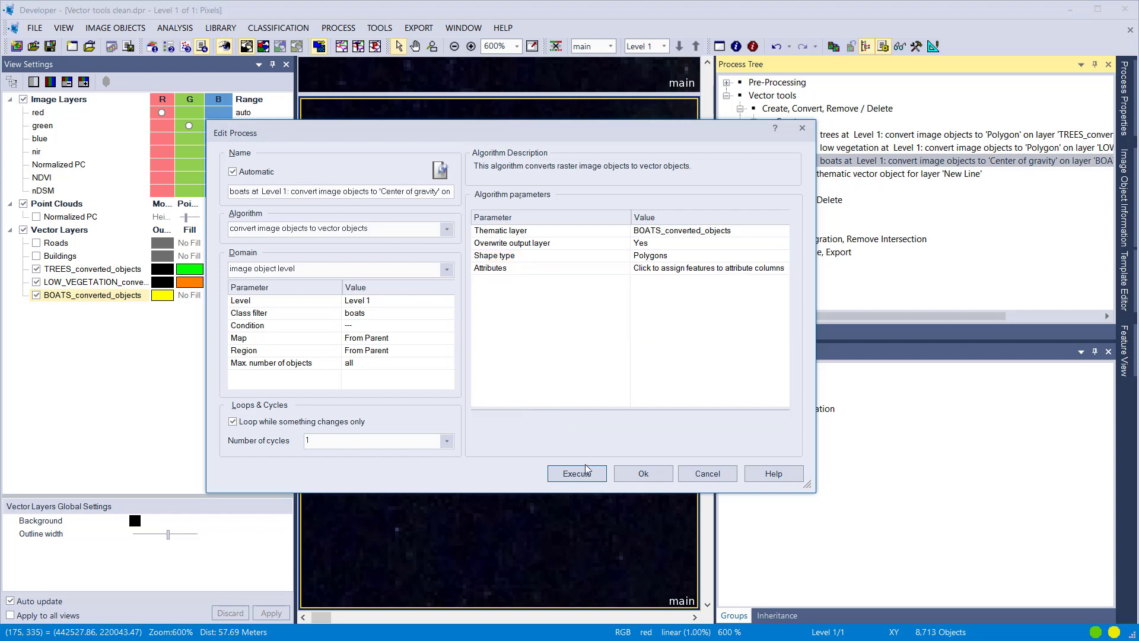
{"action": "left_click", "coordinate": [585, 474]}
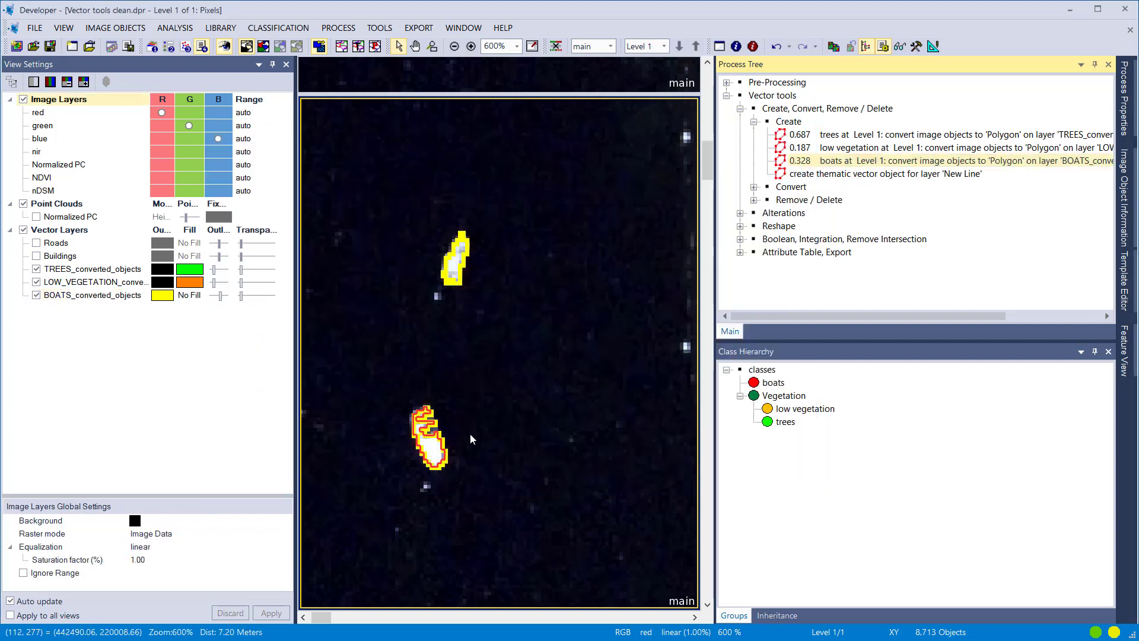
- Change the shape type of the trees conversion to Polygons (with Elevation)
{"action": "double_click", "coordinate": [942, 142]}
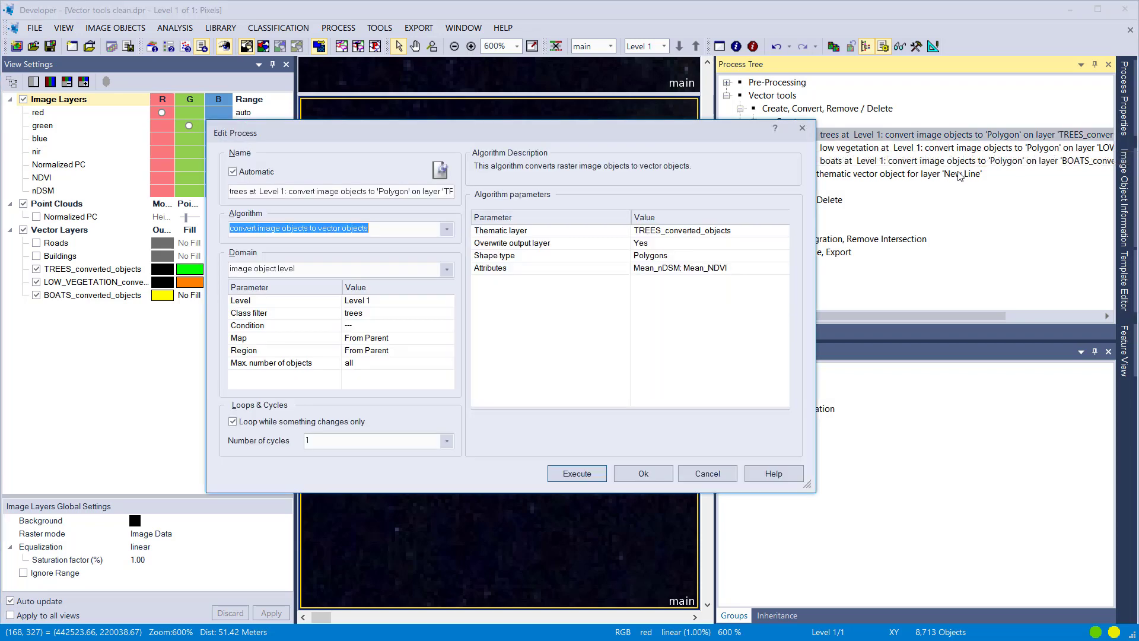
{"action": "left_click", "coordinate": [784, 257]}
{"action": "left_click", "coordinate": [763, 283]}
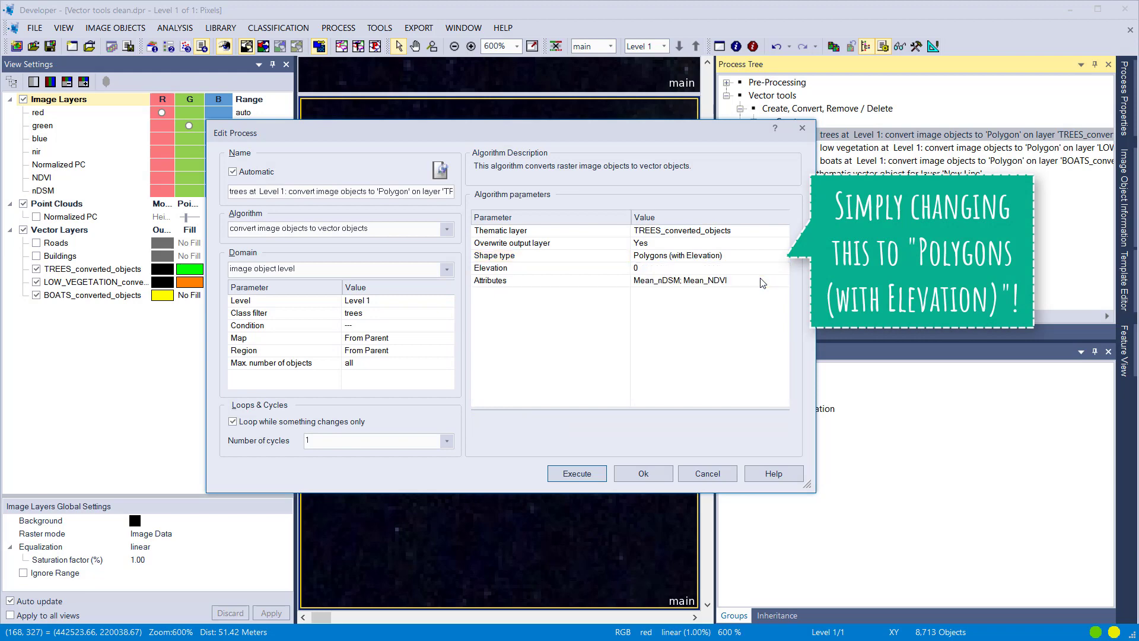
- Take the elevation of the trees conversion from the Mean nDSM feature and execute the process
{"action": "left_click", "coordinate": [786, 269]}
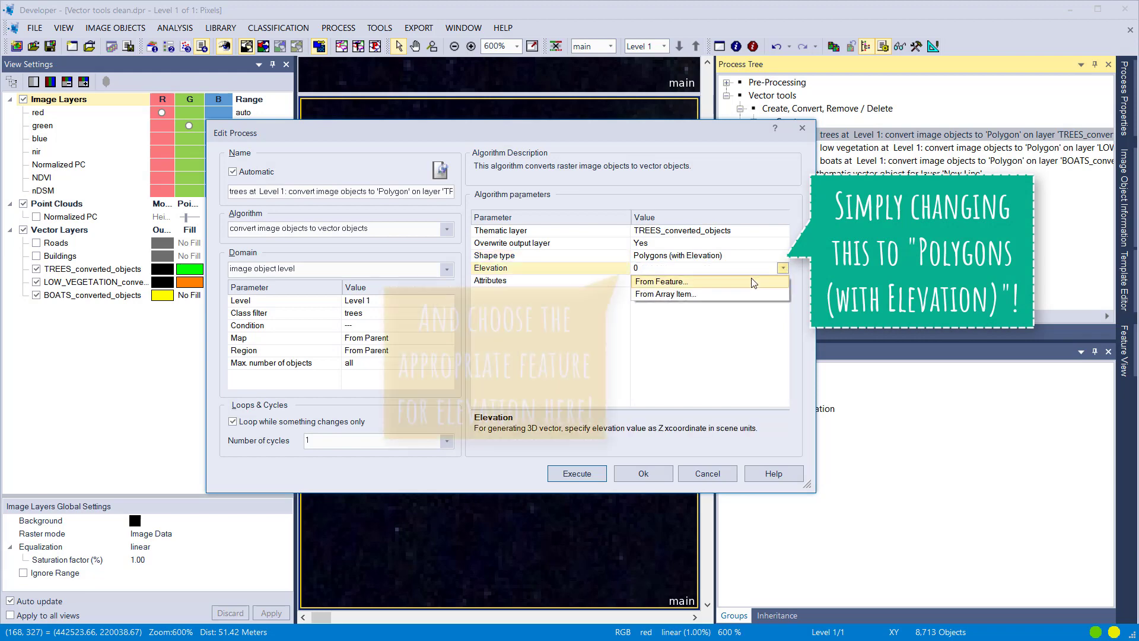
{"action": "left_click", "coordinate": [691, 282]}
{"action": "left_click", "coordinate": [690, 265]}
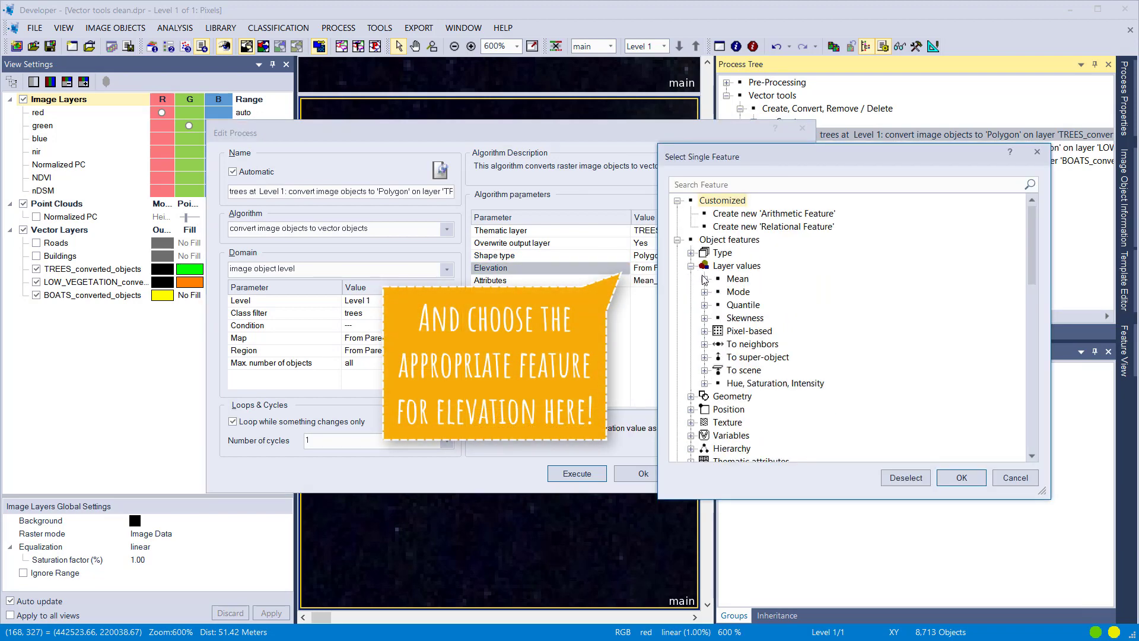
{"action": "left_click", "coordinate": [704, 278]}
{"action": "double_click", "coordinate": [750, 371]}
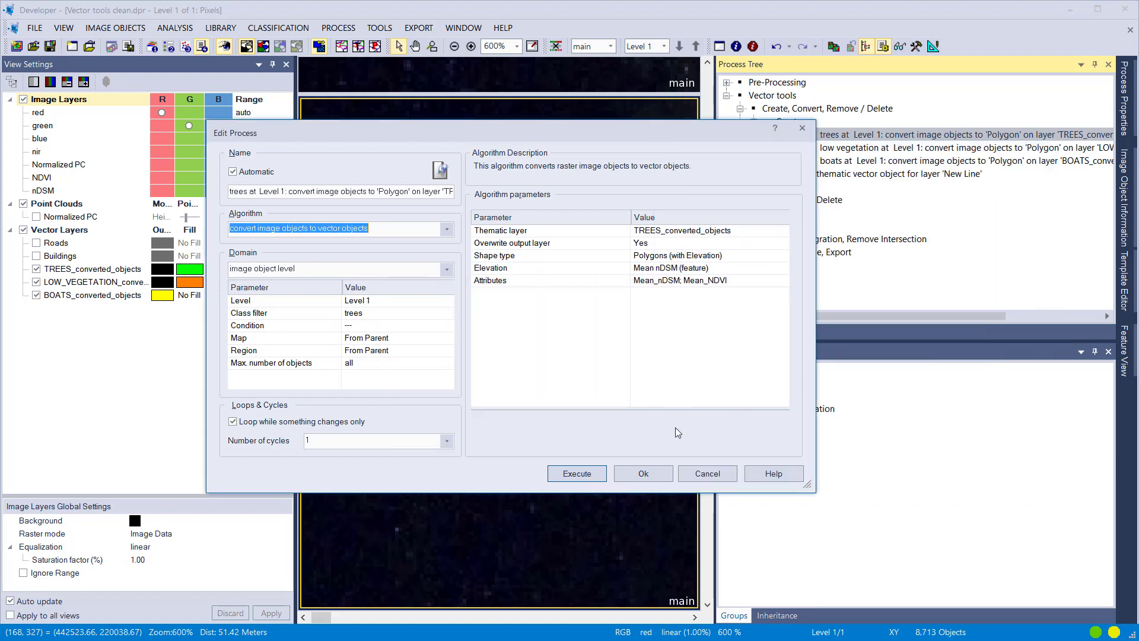
{"action": "left_click", "coordinate": [574, 475]}
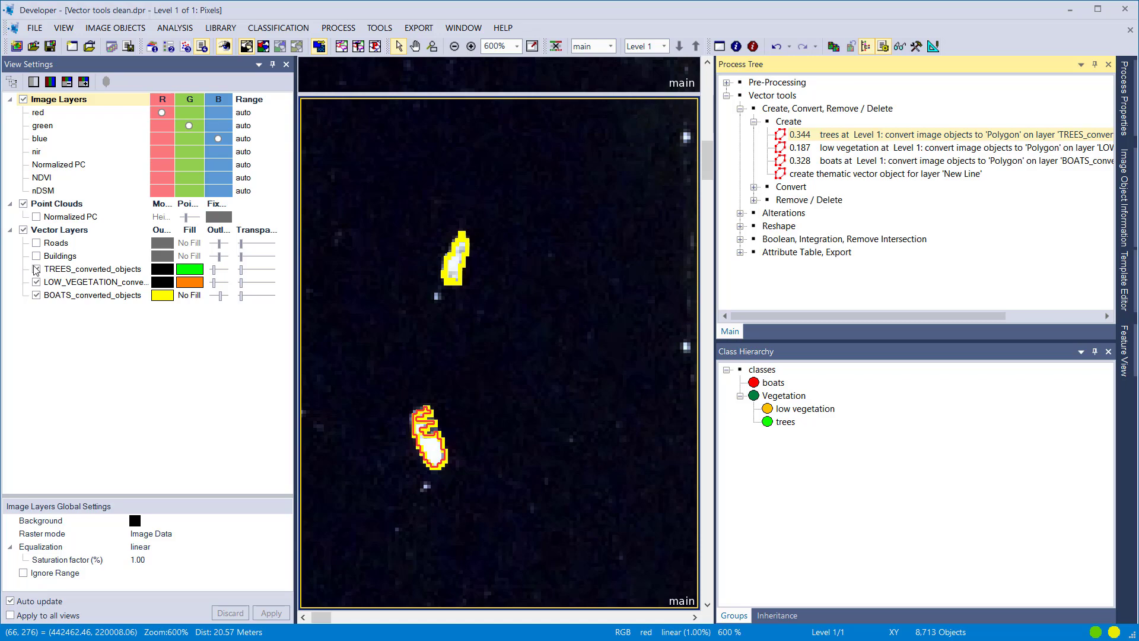
- Hide the converted trees, low vegetation and boats vector layers in the image view
{"action": "scroll", "coordinate": [572, 262], "scroll_direction": "down", "scroll_amount": 10}
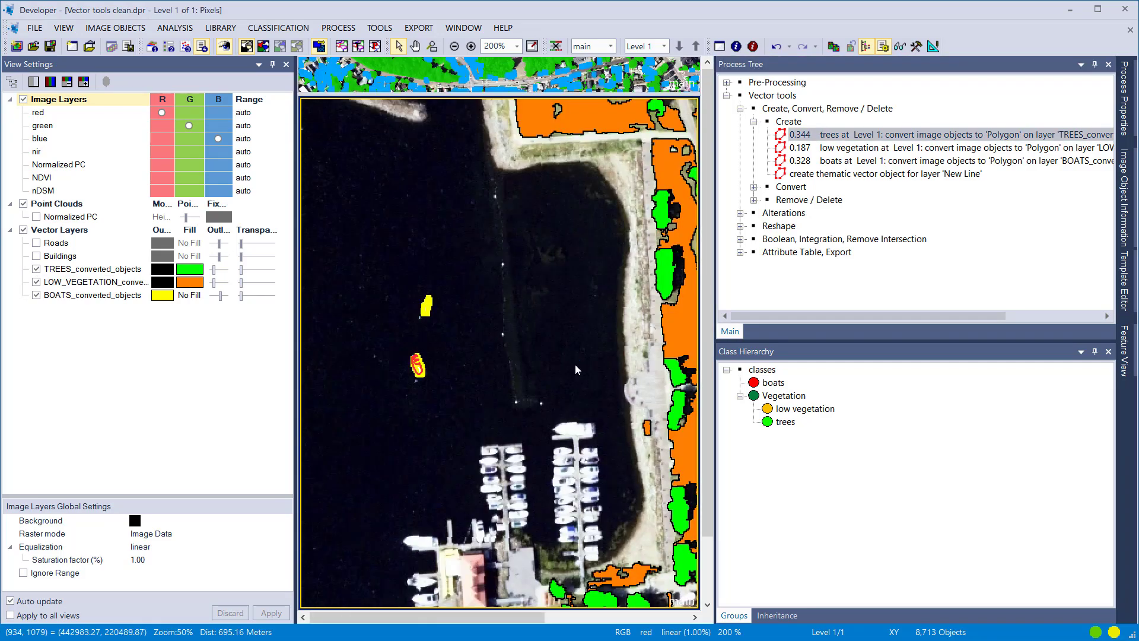
{"action": "scroll", "coordinate": [601, 313], "scroll_direction": "up", "scroll_amount": 1}
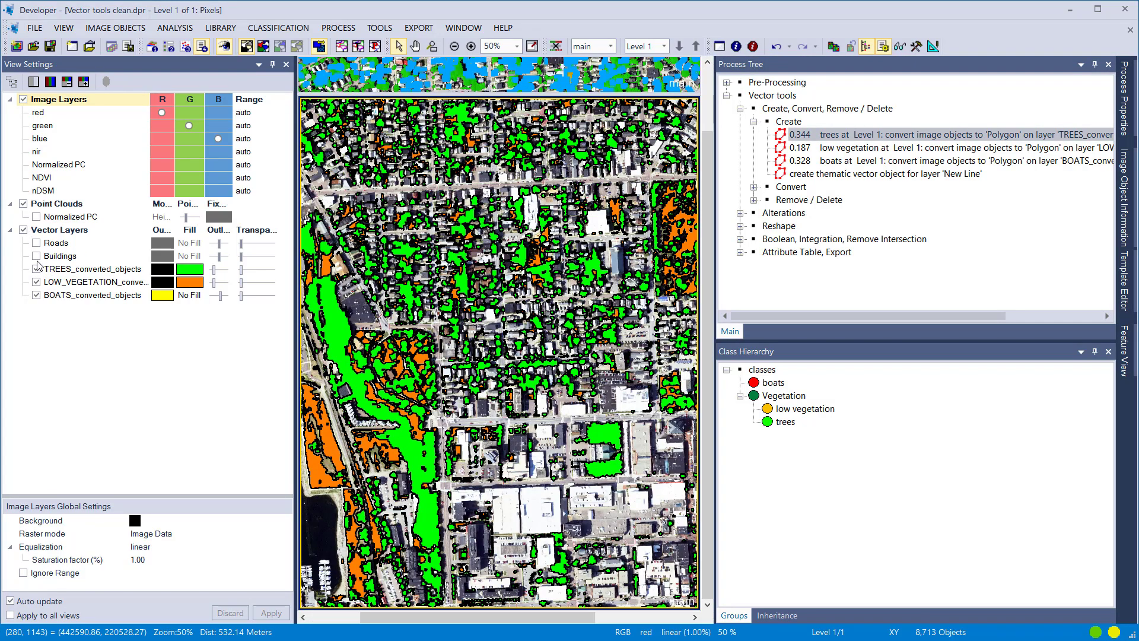
{"action": "left_click", "coordinate": [36, 282]}
{"action": "left_click", "coordinate": [36, 295]}
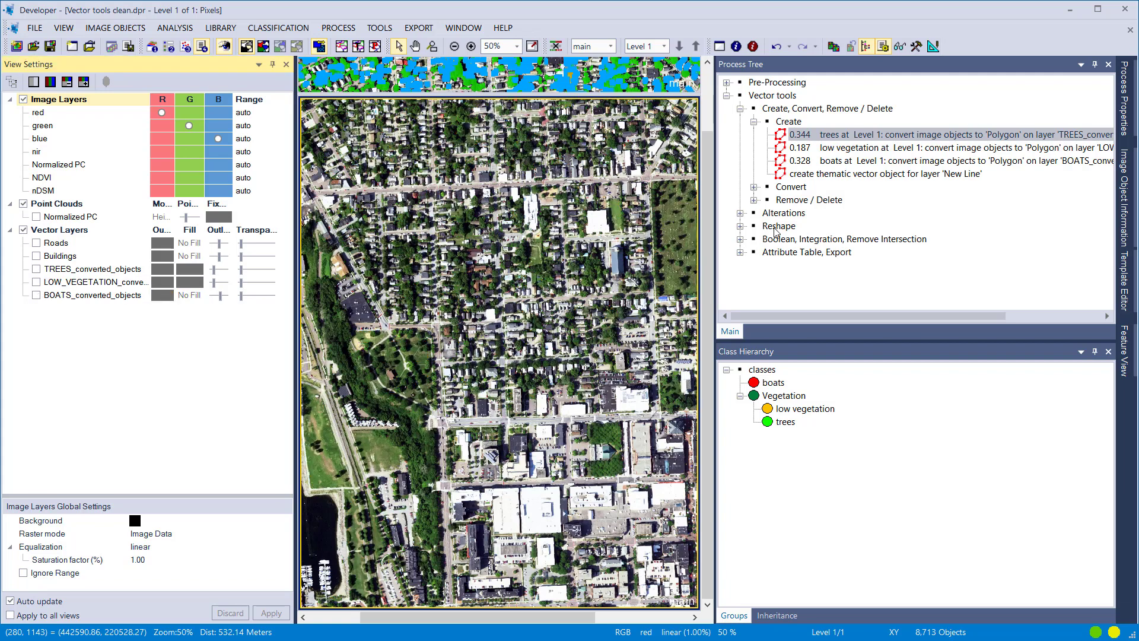
- Open the create thematic vector object process for 'New Line' and review its object type options, keeping Line 3D
{"action": "double_click", "coordinate": [793, 174]}
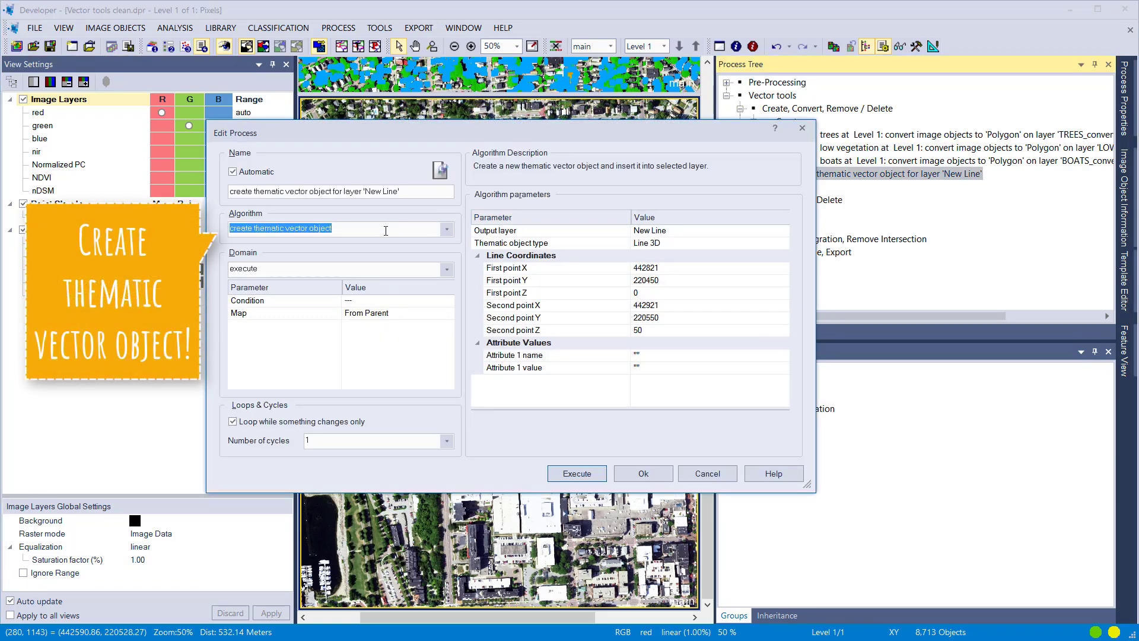
{"action": "left_click", "coordinate": [386, 230]}
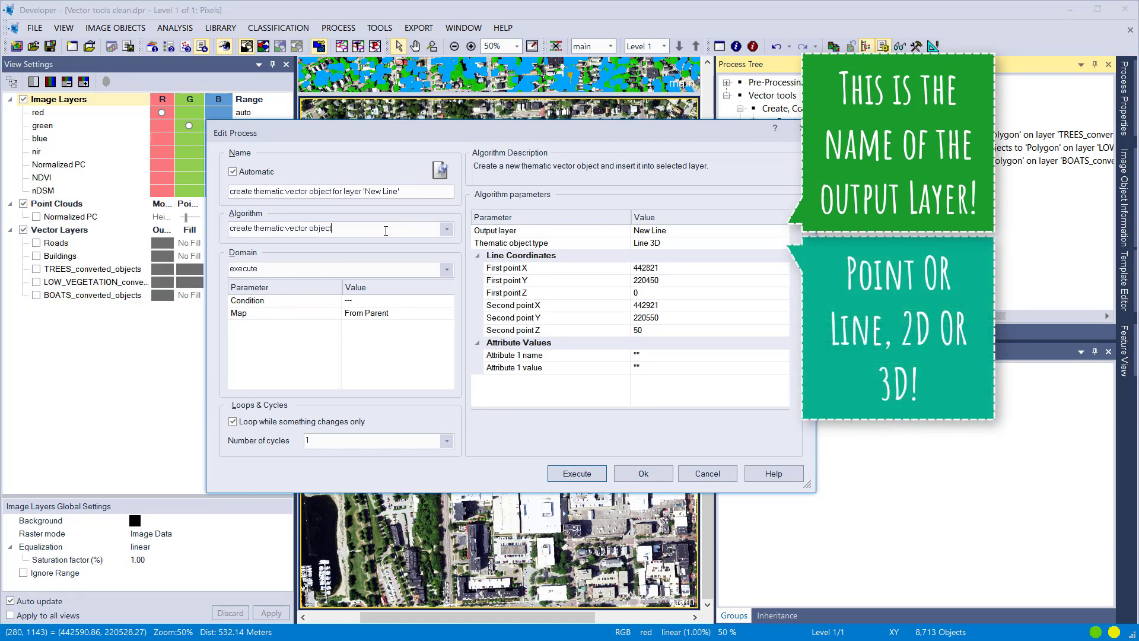
{"action": "left_click", "coordinate": [785, 245]}
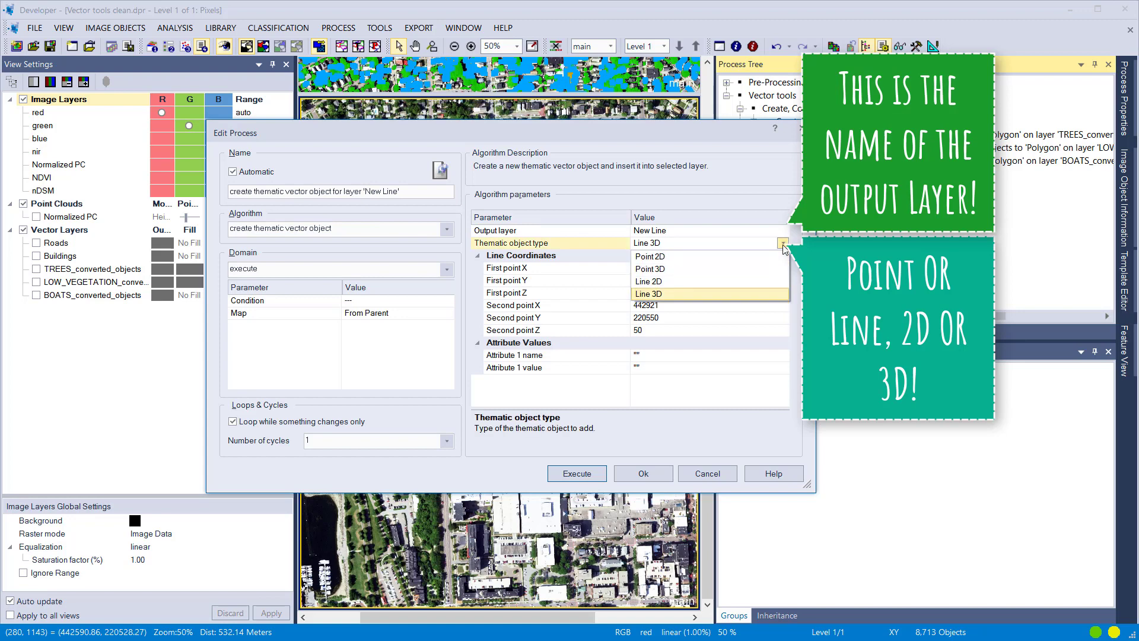
{"action": "left_click", "coordinate": [785, 244]}
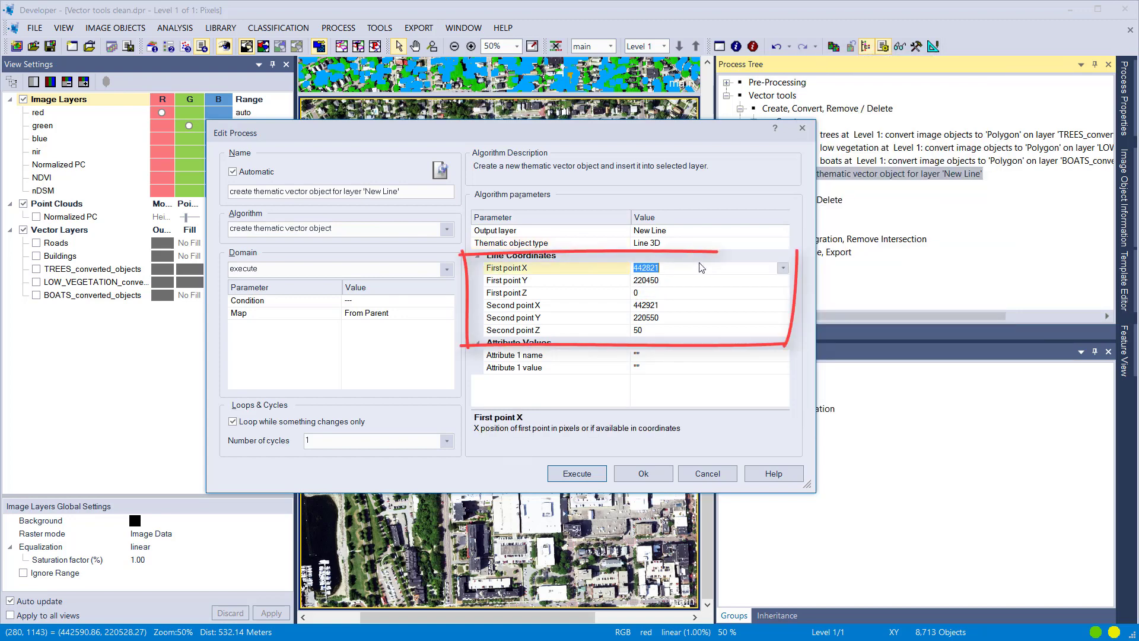
- Review the line's coordinates and execute the process to create a 3D line from (442821, 220450, 0) to (442921, 220550, 50) on New Line
{"action": "left_click", "coordinate": [703, 268]}
{"action": "left_click", "coordinate": [697, 280]}
{"action": "left_click", "coordinate": [693, 292]}
{"action": "left_click", "coordinate": [693, 305]}
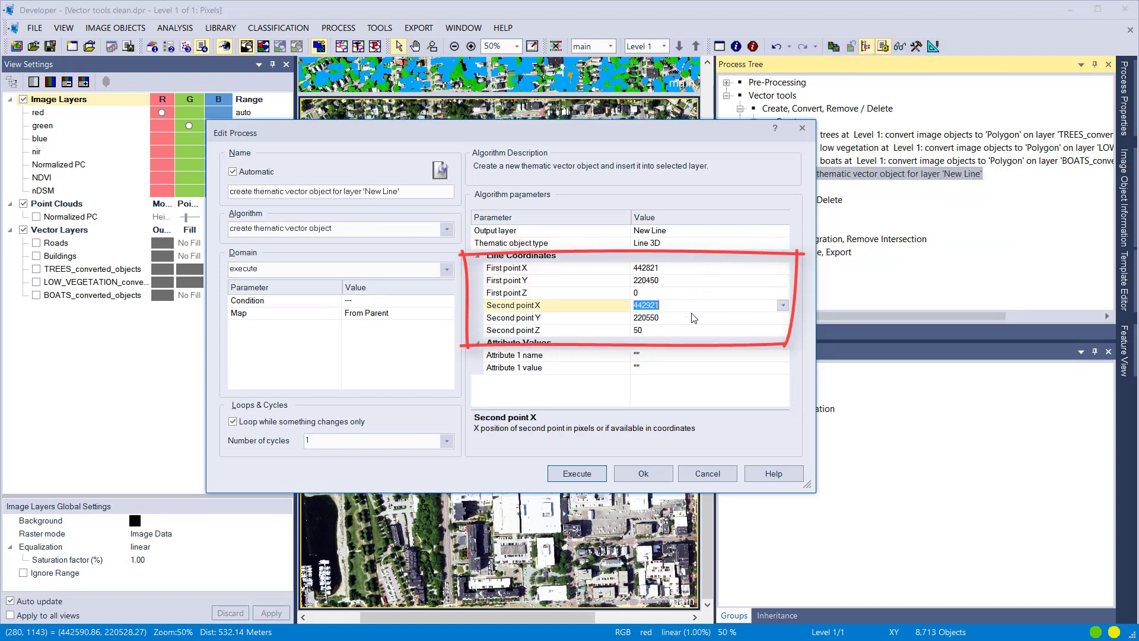
{"action": "left_click", "coordinate": [693, 317]}
{"action": "left_click", "coordinate": [693, 330]}
{"action": "left_click", "coordinate": [697, 398]}
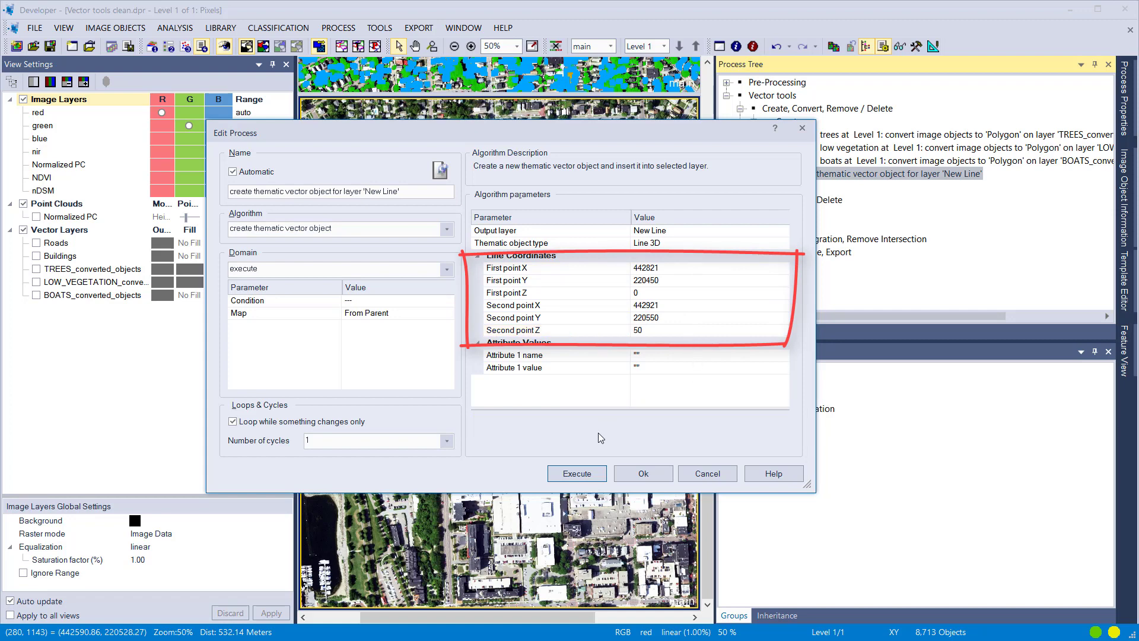
{"action": "left_click", "coordinate": [594, 473]}
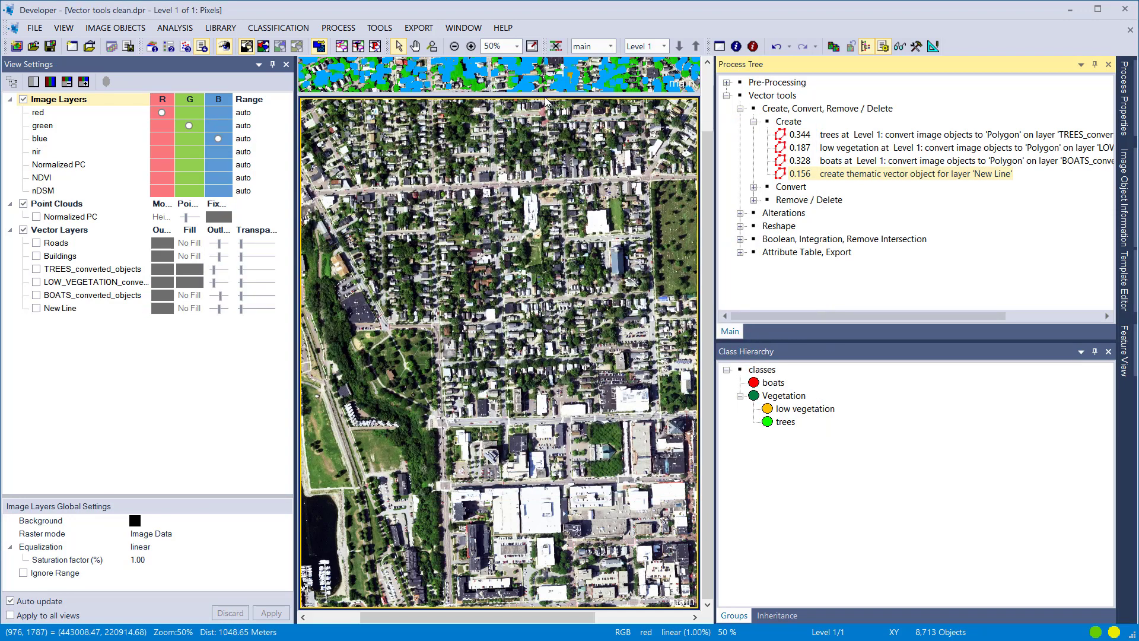
- Display New Line and the converted layers in an enlarged classification pane, with New Line moved above TREES_converted_objects
{"action": "left_click_drag", "start_coordinate": [541, 93], "coordinate": [541, 558]}
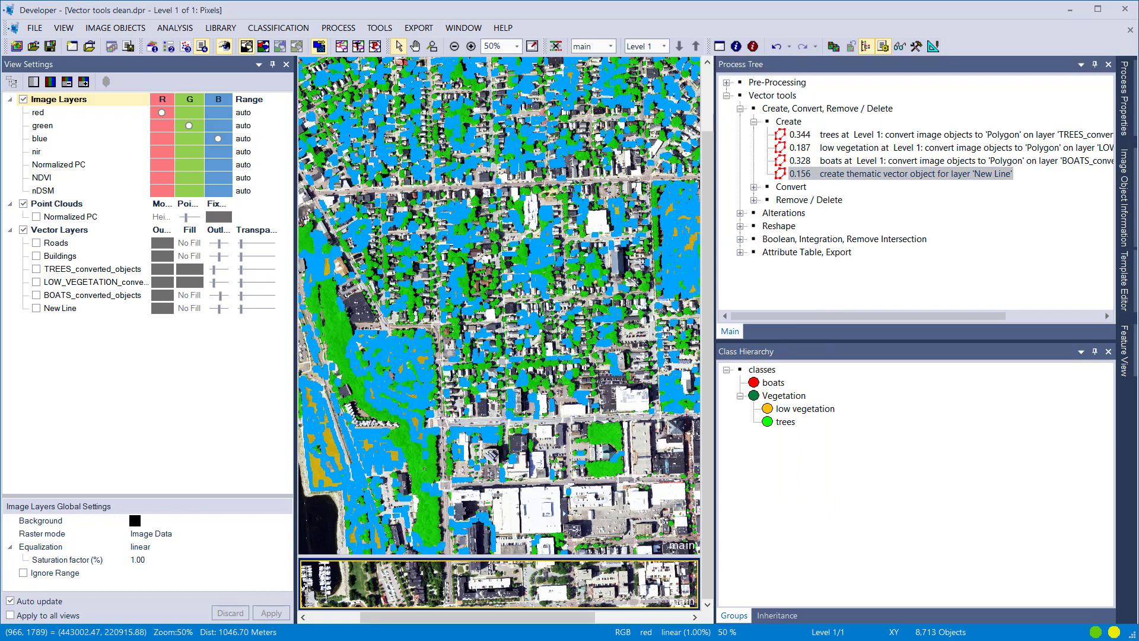
{"action": "left_click", "coordinate": [36, 308]}
{"action": "left_click", "coordinate": [36, 295]}
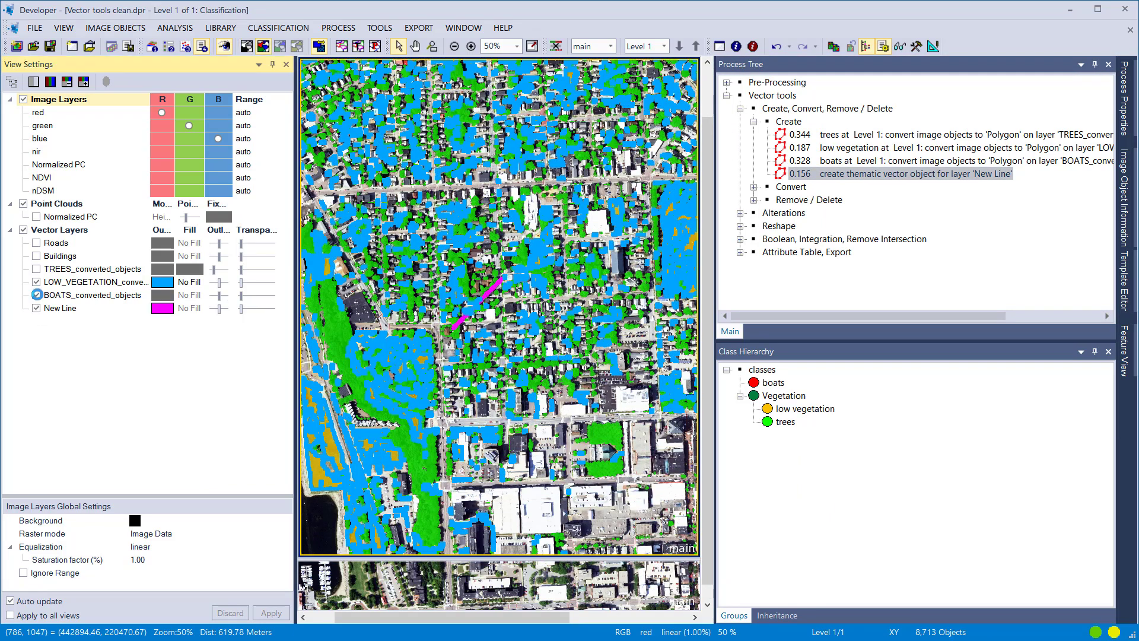
{"action": "left_click", "coordinate": [36, 282]}
{"action": "left_click", "coordinate": [36, 270]}
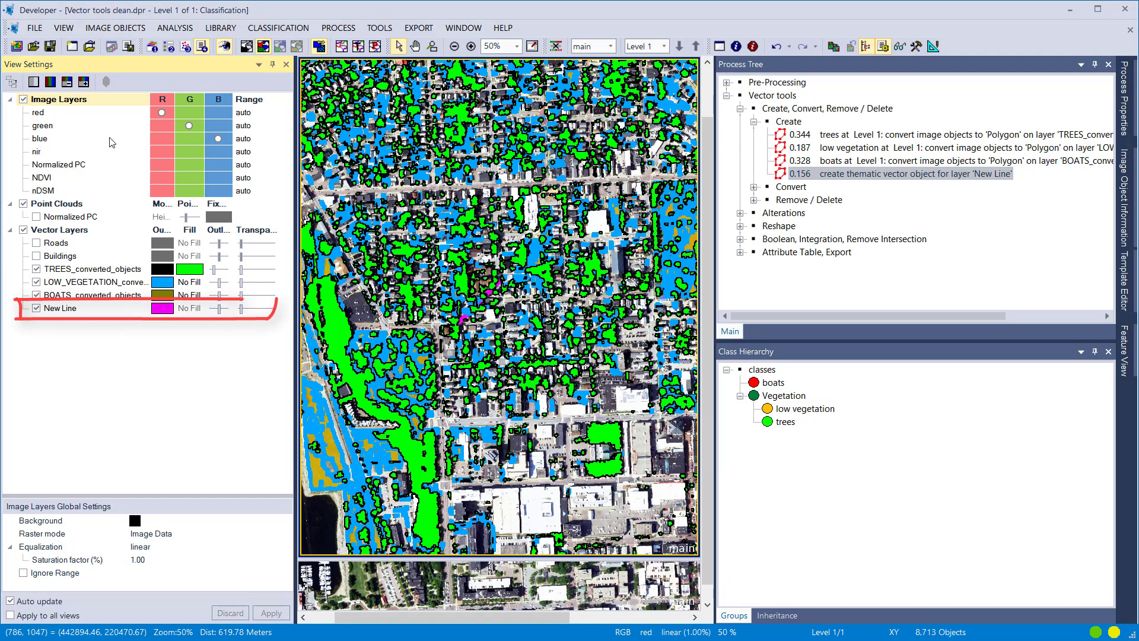
{"action": "left_click", "coordinate": [356, 48]}
{"action": "left_click_drag", "start_coordinate": [82, 309], "coordinate": [77, 271]}
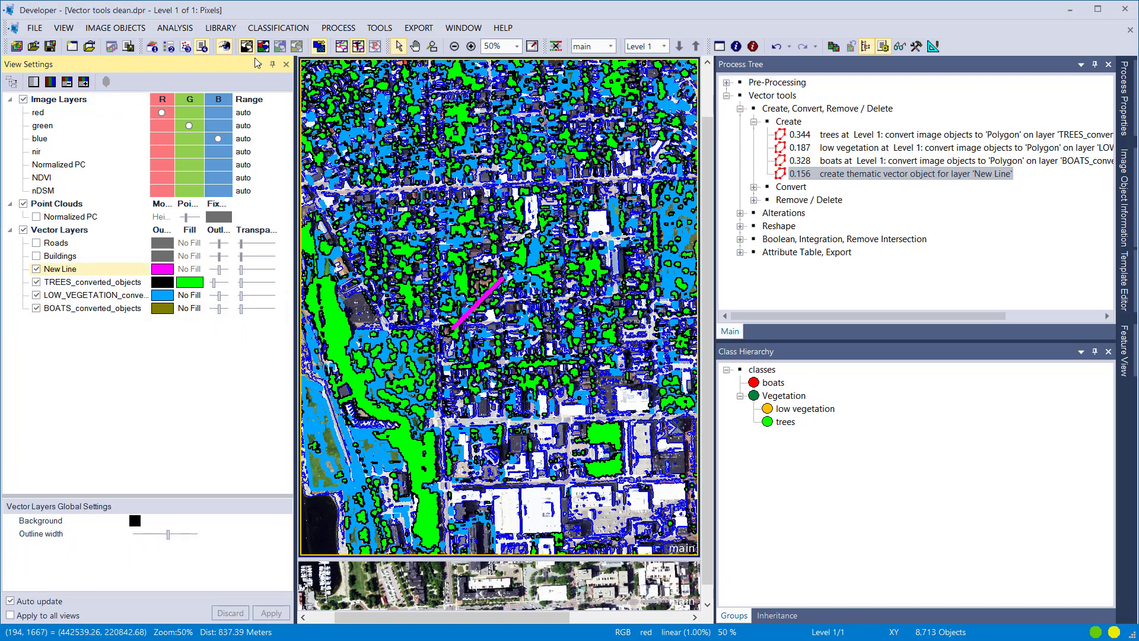
- Show the Normalized PC point cloud and hide the three converted vector layers, keeping New Line displayed
{"action": "left_click", "coordinate": [37, 216]}
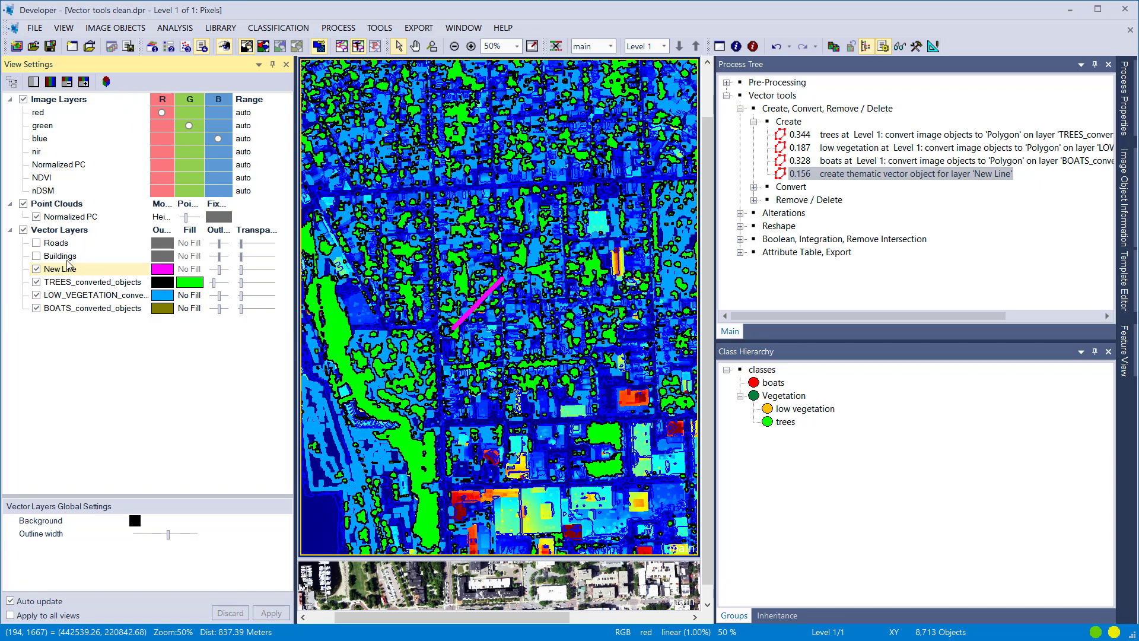
{"action": "left_click", "coordinate": [36, 294]}
{"action": "left_click", "coordinate": [36, 282]}
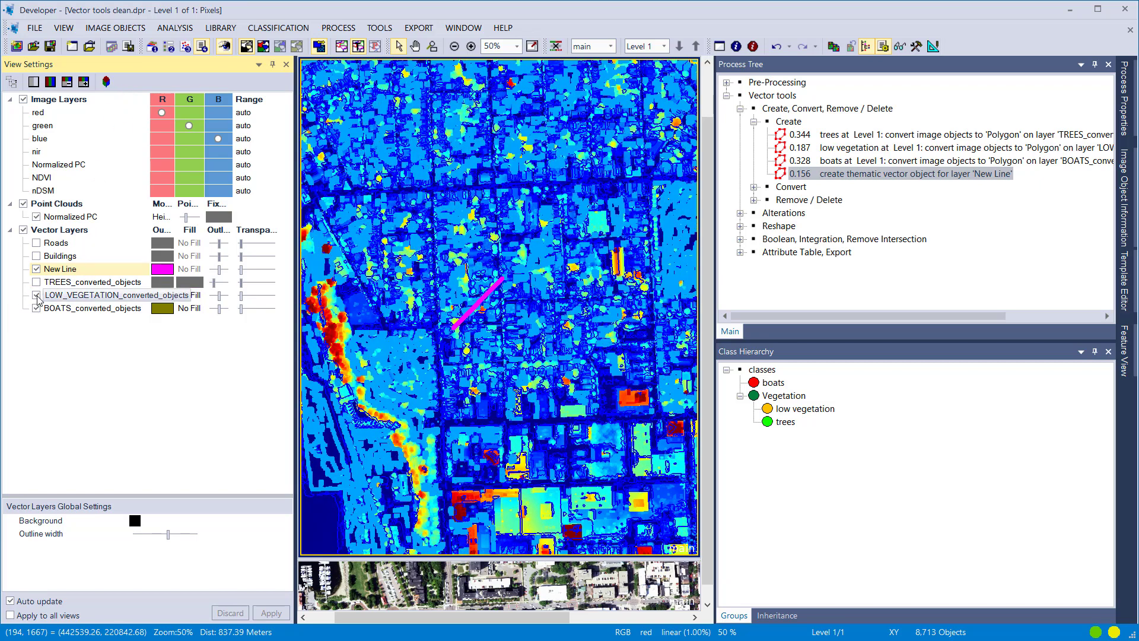
{"action": "left_click", "coordinate": [36, 308]}
- Close the other panes for 3D subset selection and open a 3D view of the area around New Line with Normalized PC displayed
{"action": "left_click", "coordinate": [106, 81]}
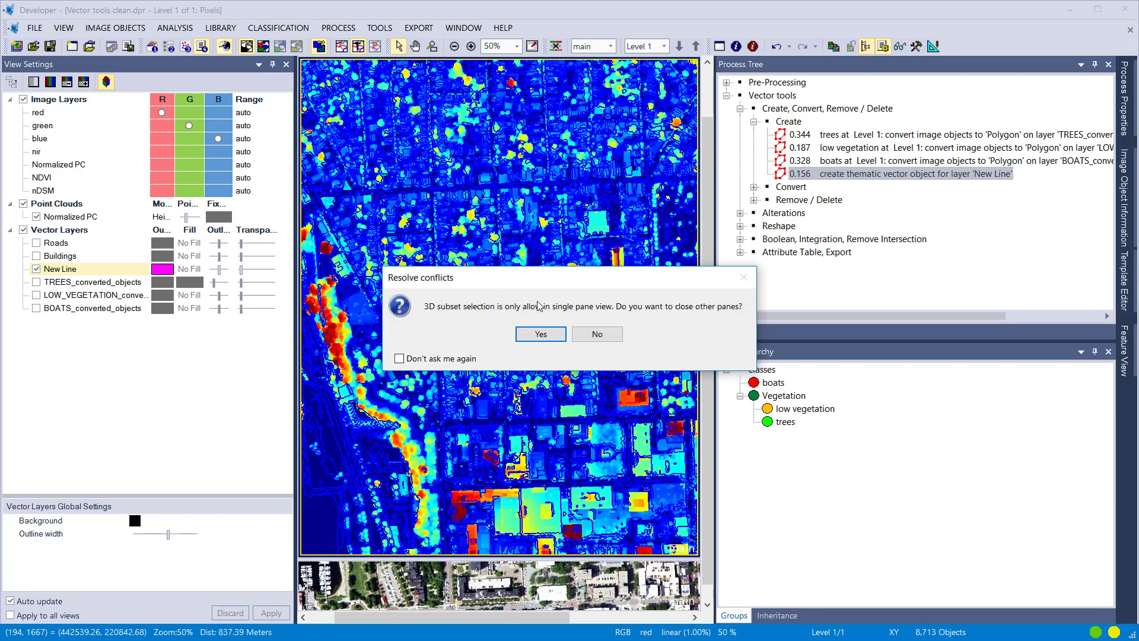
{"action": "left_click", "coordinate": [557, 336]}
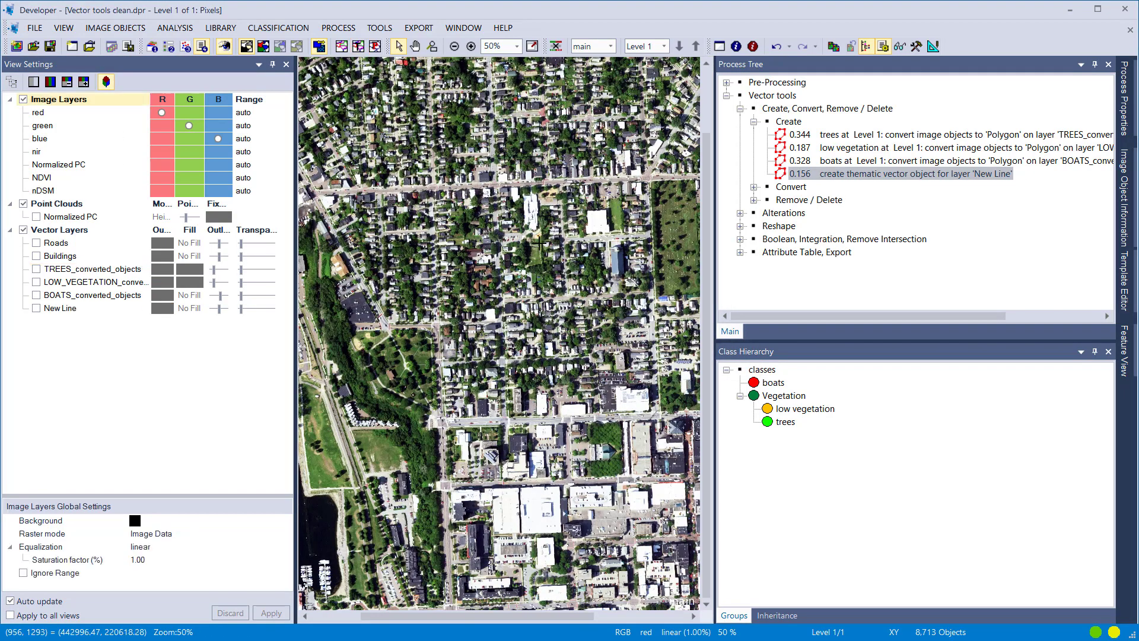
{"action": "left_click", "coordinate": [36, 217]}
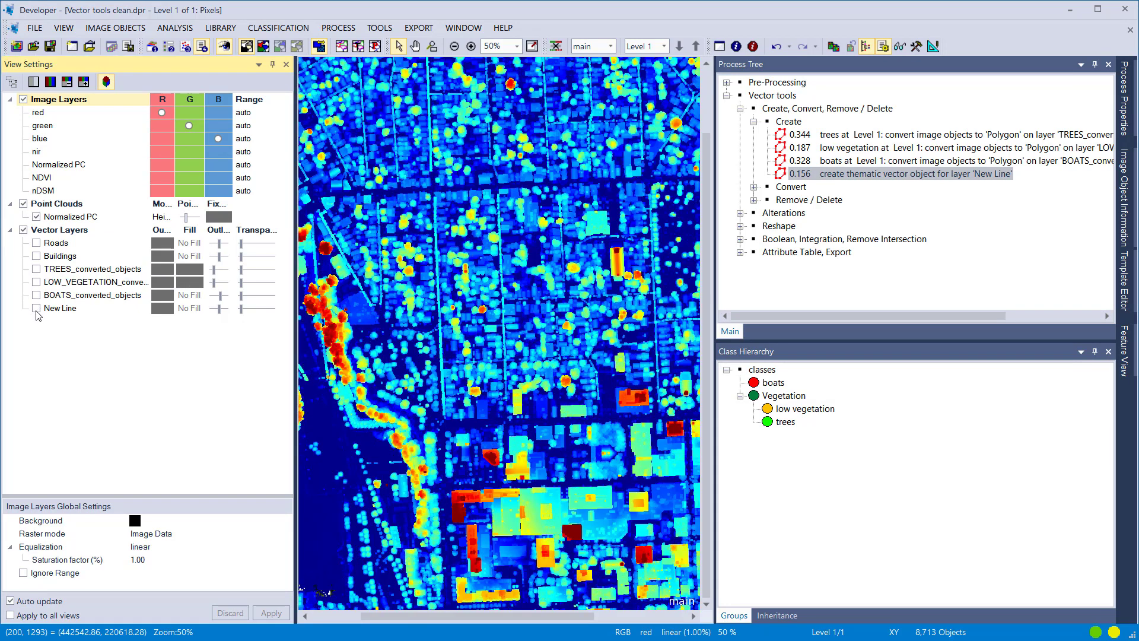
{"action": "left_click", "coordinate": [36, 308]}
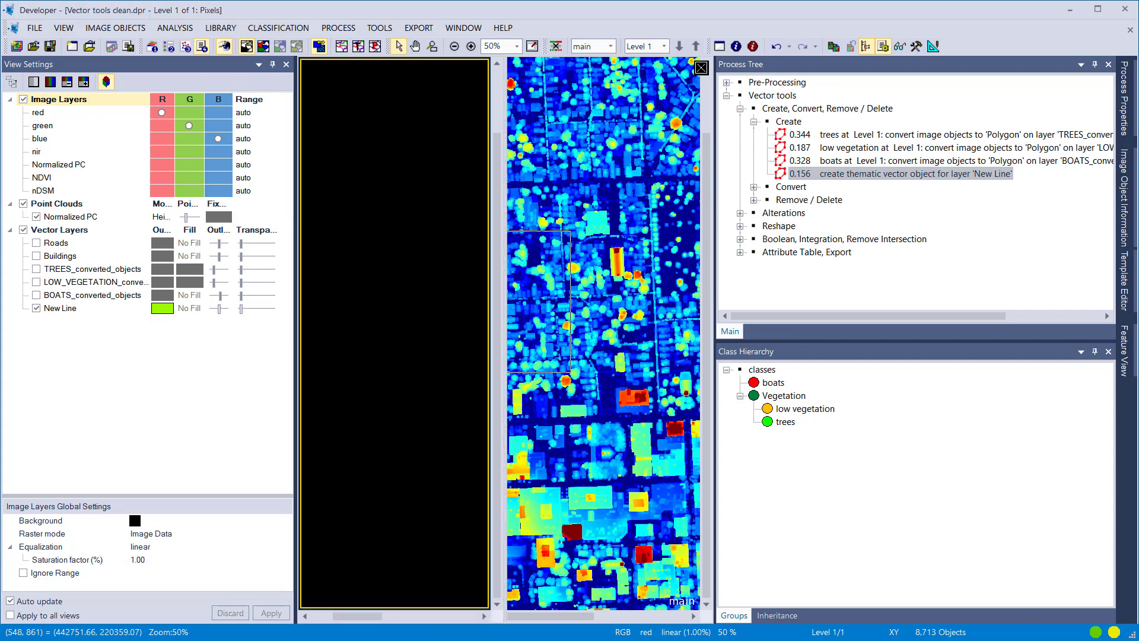
{"action": "left_click_drag", "start_coordinate": [642, 416], "coordinate": [442, 306]}
- Colour the New Line outline magenta in the 3D view and widen the 3D pane
{"action": "left_click", "coordinate": [166, 207]}
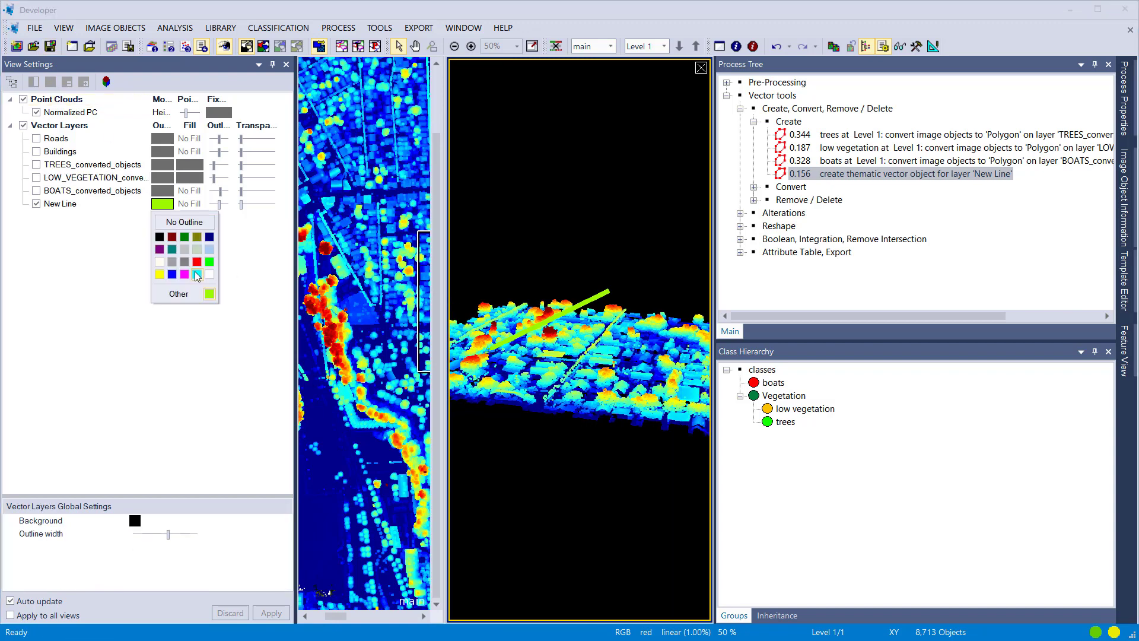
{"action": "left_click", "coordinate": [184, 274]}
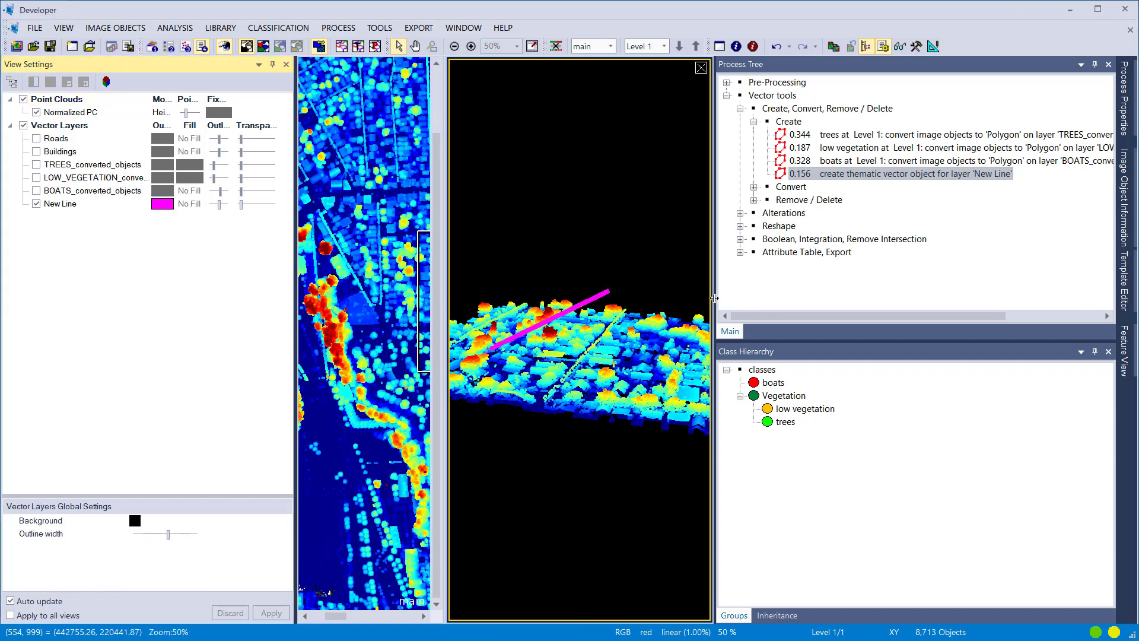
{"action": "left_click_drag", "start_coordinate": [714, 298], "coordinate": [979, 298]}
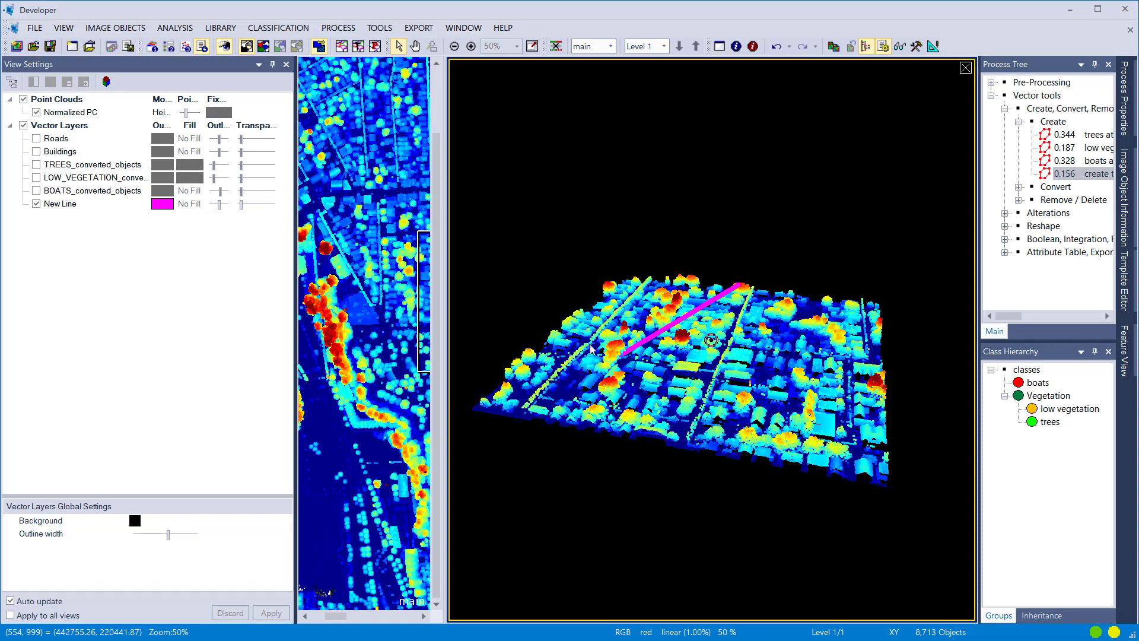
- Compare New Line's position within the 2D subset frame with its slope above the point cloud in 3D
{"action": "left_click", "coordinate": [373, 307]}
{"action": "scroll", "coordinate": [347, 326], "scroll_direction": "right", "scroll_amount": 3}
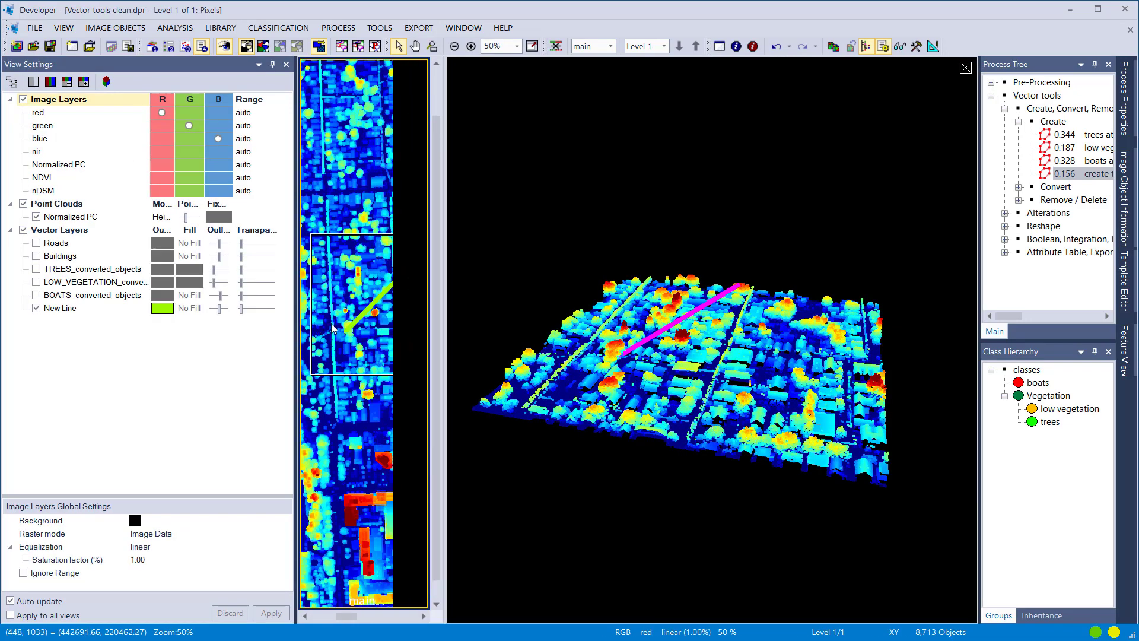
{"action": "scroll", "coordinate": [333, 328], "scroll_direction": "down", "scroll_amount": 2}
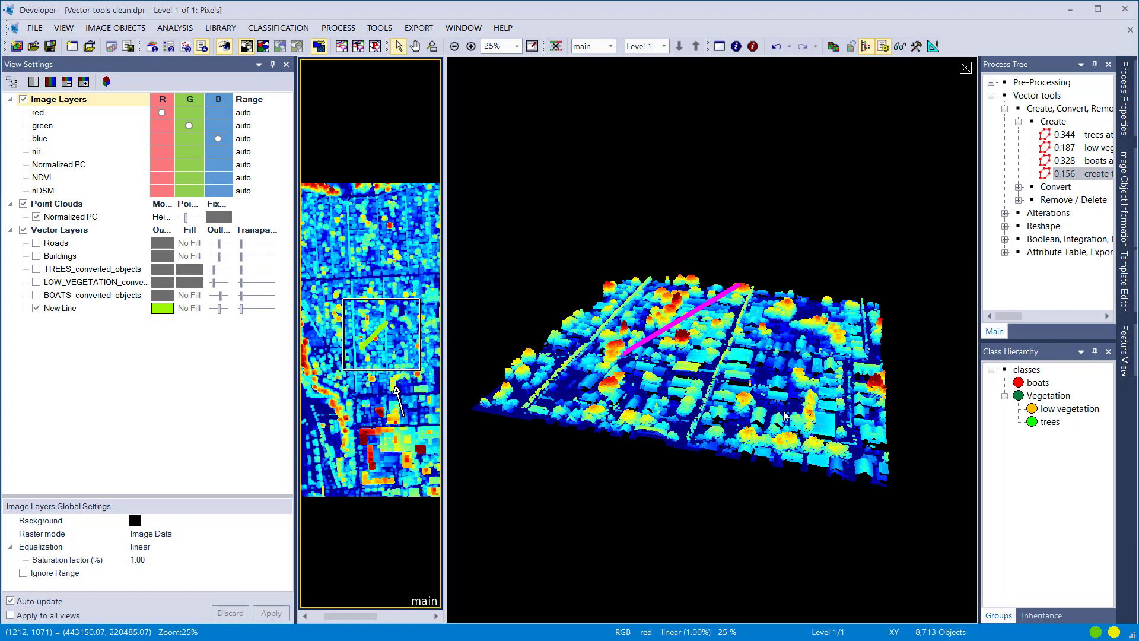
{"action": "left_click_drag", "start_coordinate": [785, 416], "coordinate": [896, 349]}
{"action": "scroll", "coordinate": [694, 427], "scroll_direction": "up", "scroll_amount": 3}
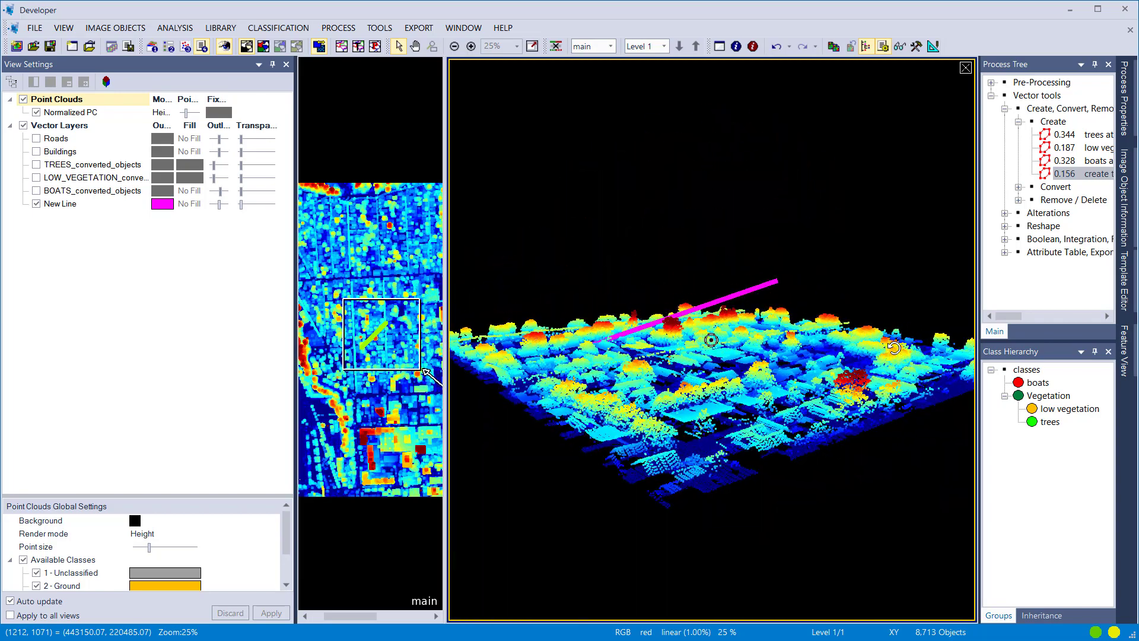
- Display TREES_converted_objects in the 3D view with a white outline and inspect its outlines against the point cloud
{"action": "left_click", "coordinate": [36, 165]}
{"action": "left_click", "coordinate": [166, 169]}
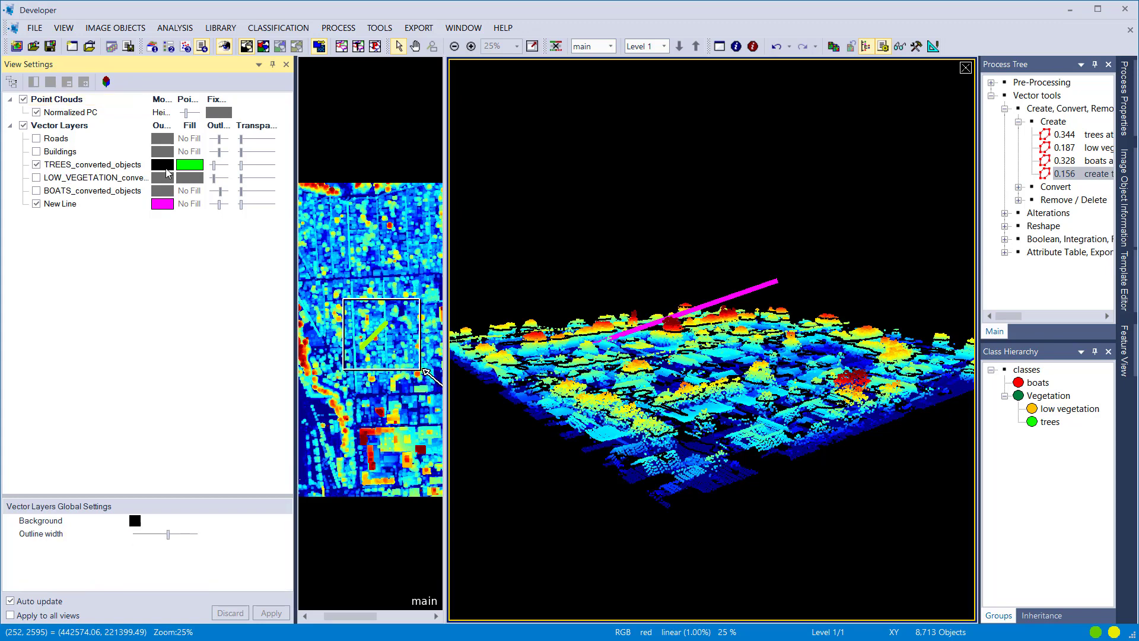
{"action": "left_click", "coordinate": [209, 235]}
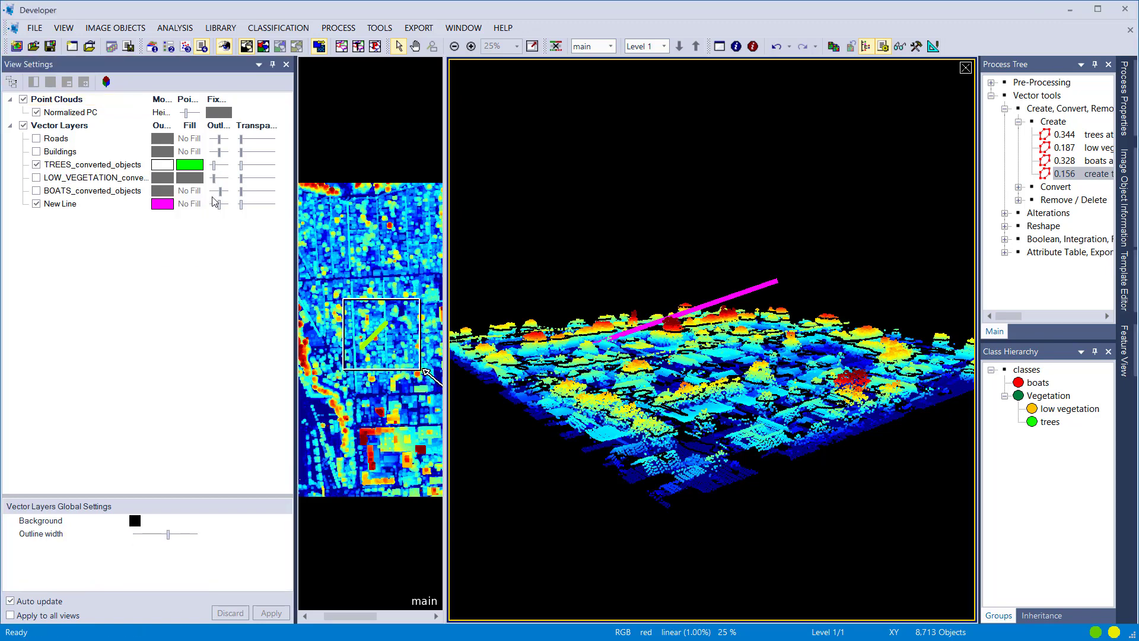
{"action": "left_click", "coordinate": [199, 169]}
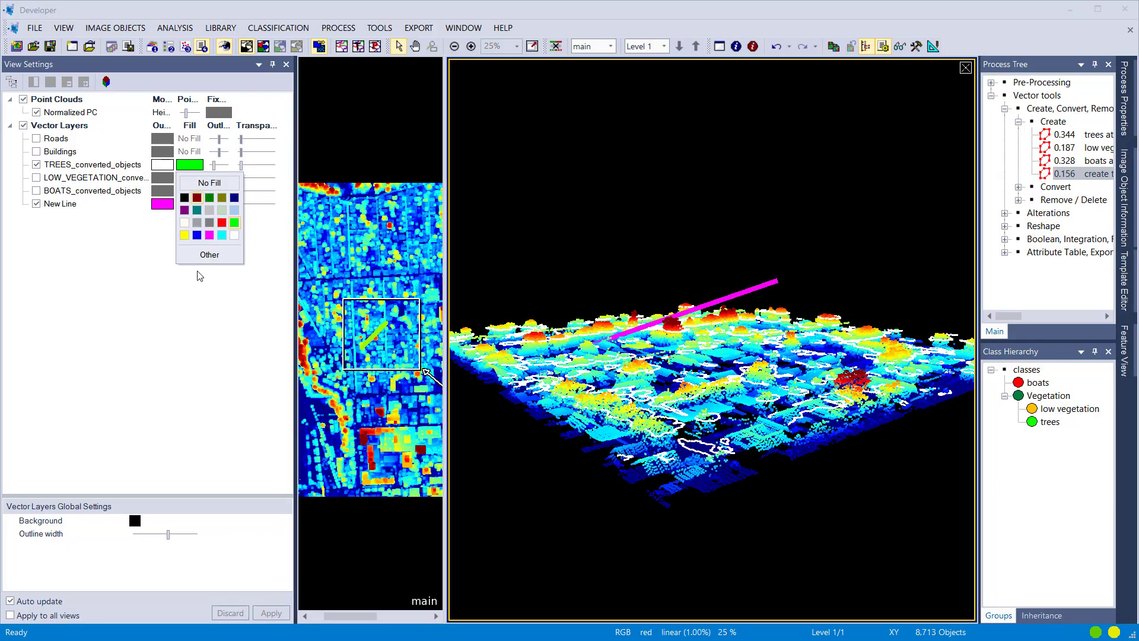
{"action": "left_click", "coordinate": [200, 329]}
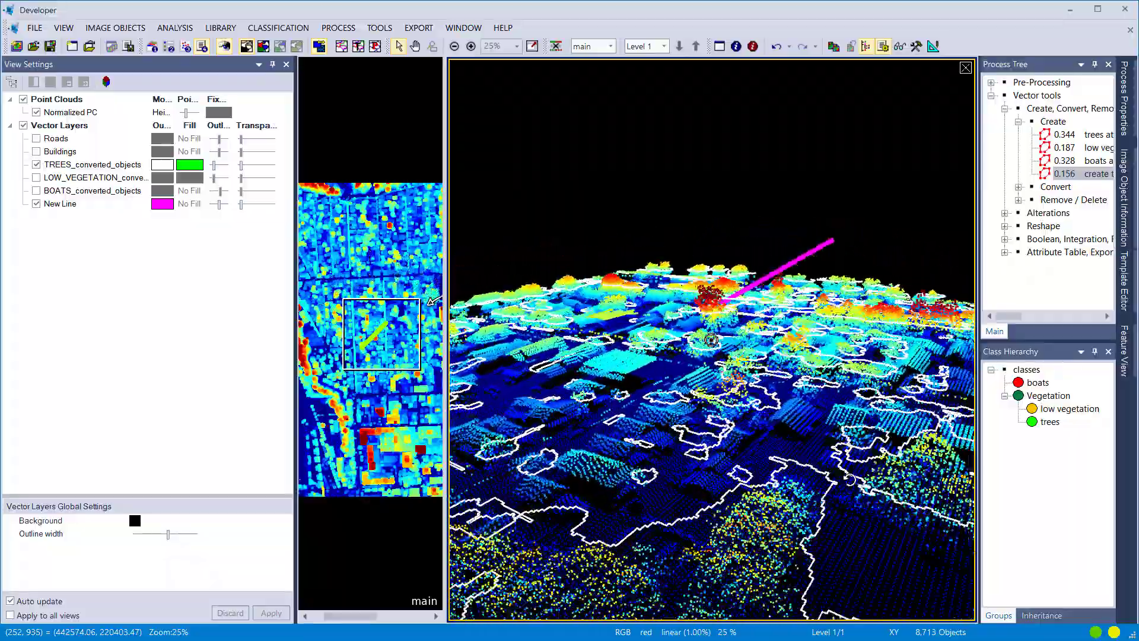
{"action": "left_click_drag", "start_coordinate": [749, 452], "coordinate": [804, 456]}
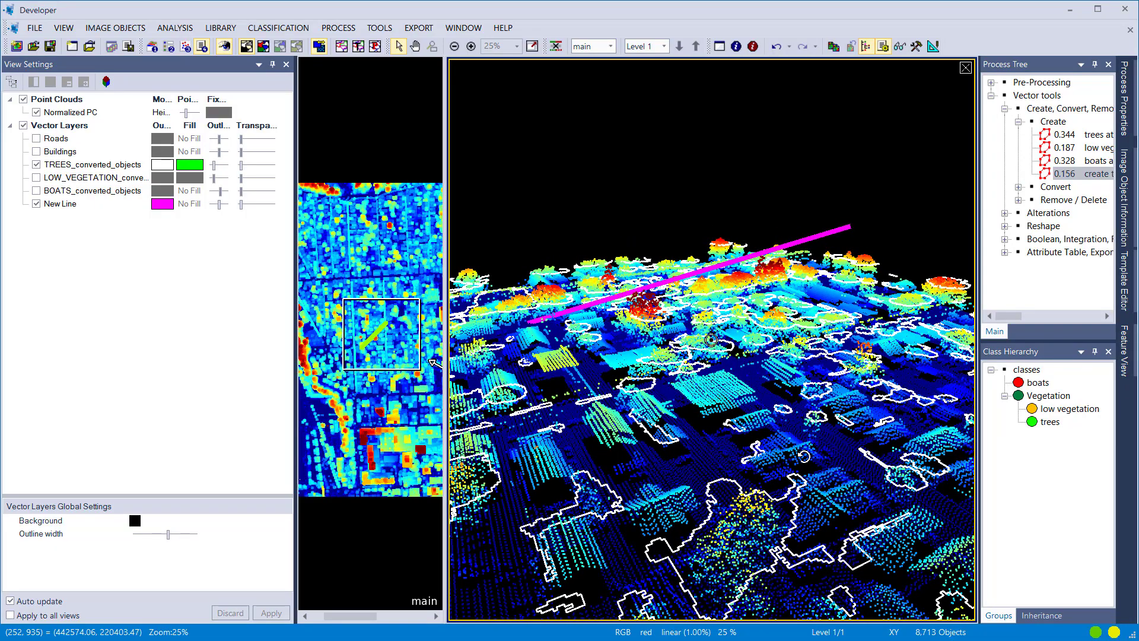
{"action": "left_click_drag", "start_coordinate": [755, 485], "coordinate": [709, 434]}
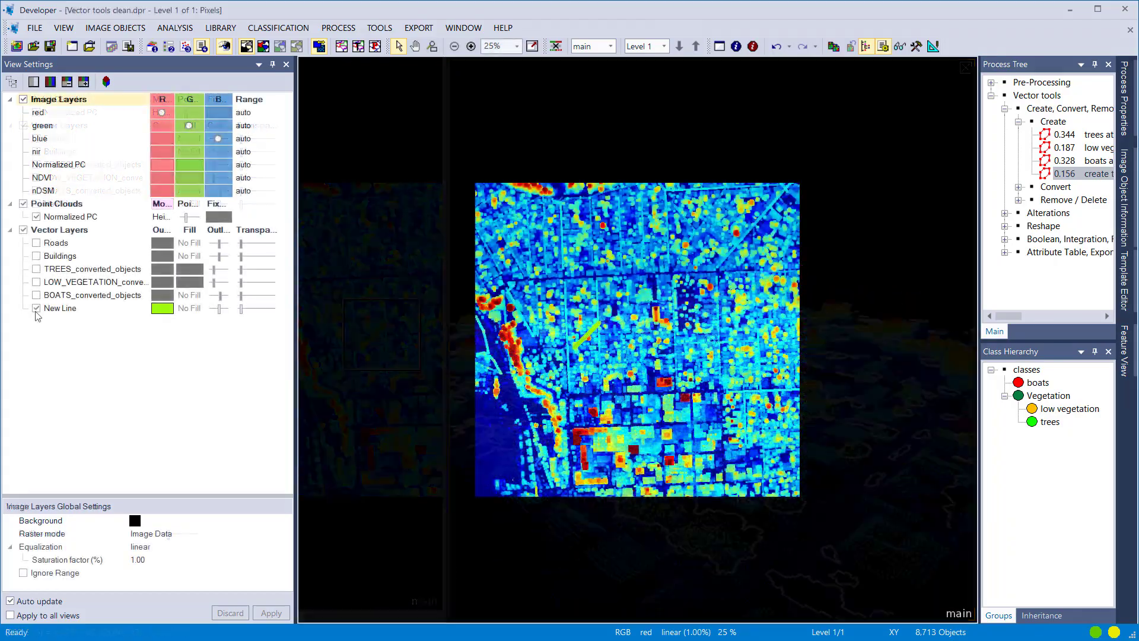
- Hide the New Line vector layer and the Normalized PC point cloud in the single 2D view
{"action": "left_click", "coordinate": [36, 308]}
{"action": "left_click", "coordinate": [36, 217]}
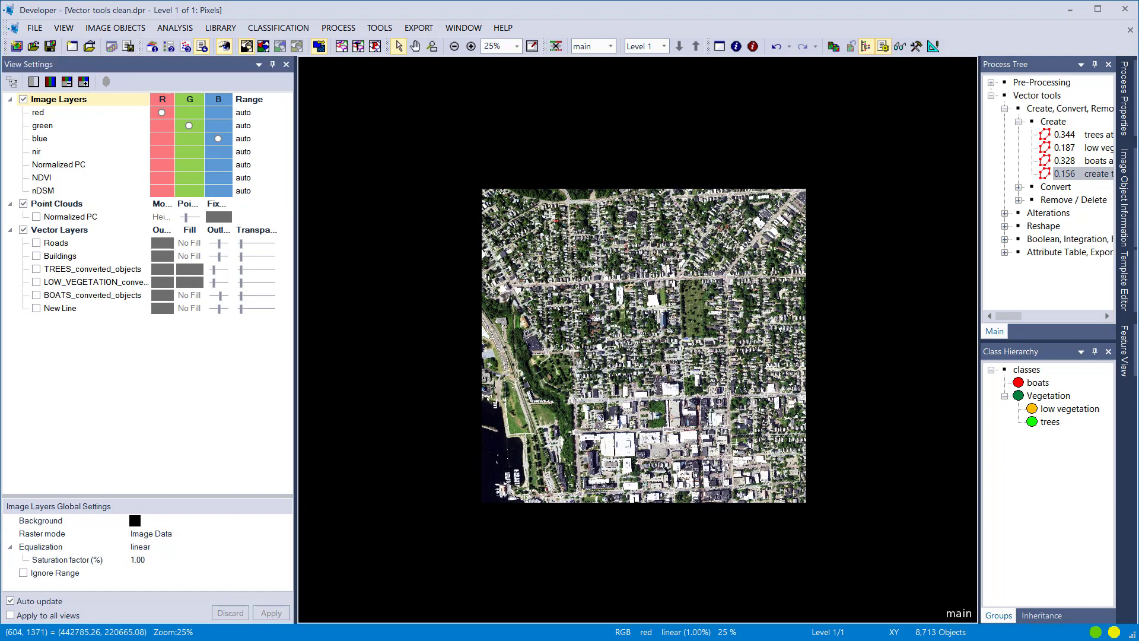
- Widen the process tree and switch the expanded process group from Create to Convert
{"action": "left_click_drag", "start_coordinate": [979, 226], "coordinate": [695, 241]}
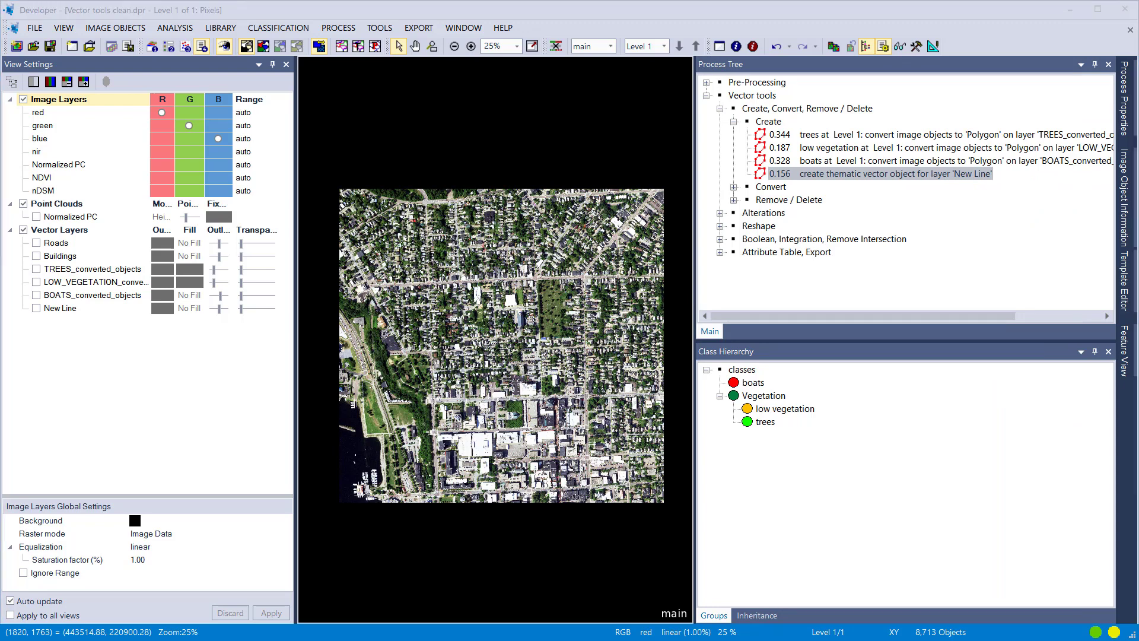
{"action": "left_click", "coordinate": [734, 122]}
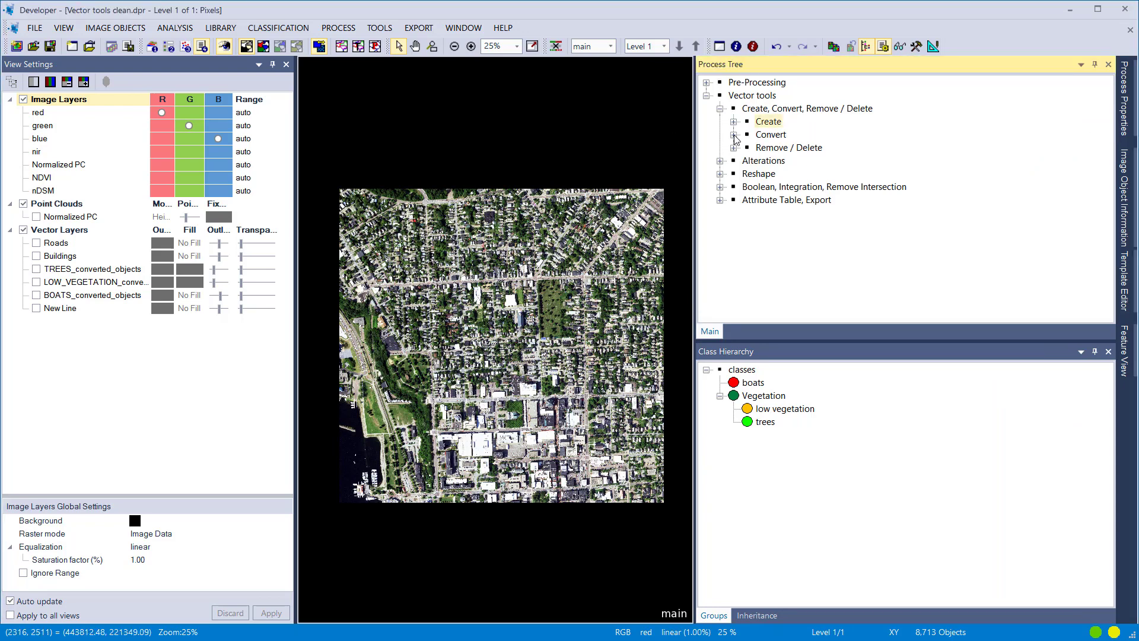
{"action": "left_click", "coordinate": [734, 135]}
{"action": "left_click", "coordinate": [767, 136]}
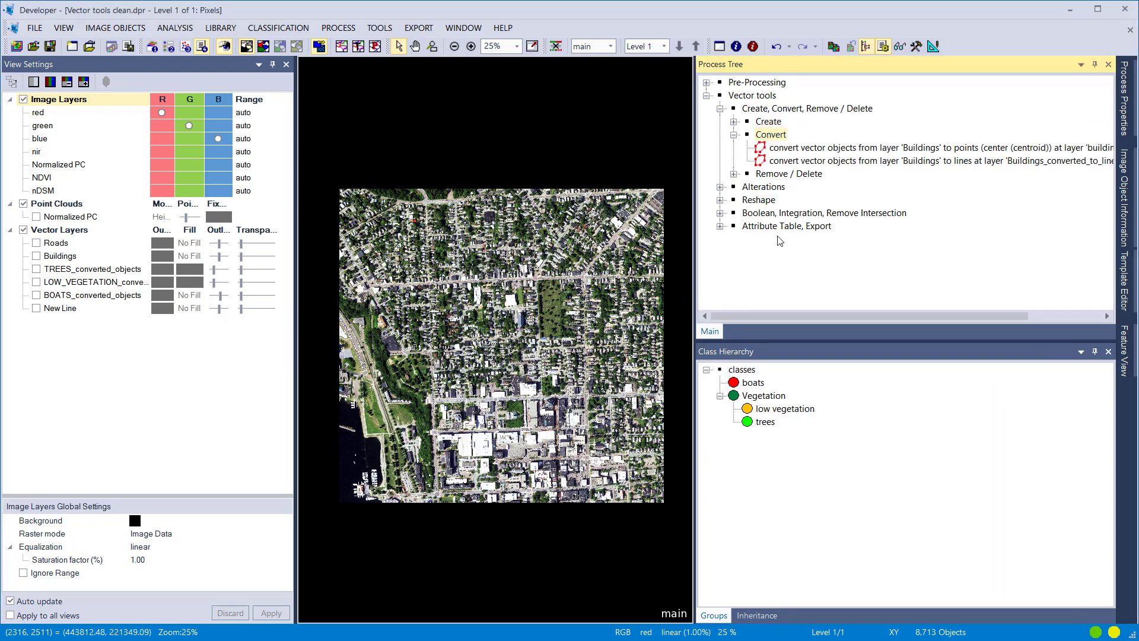
- Review and execute the process converting Buildings polygons to centroid points on the output layer buildings_converted_to_points
{"action": "double_click", "coordinate": [772, 149]}
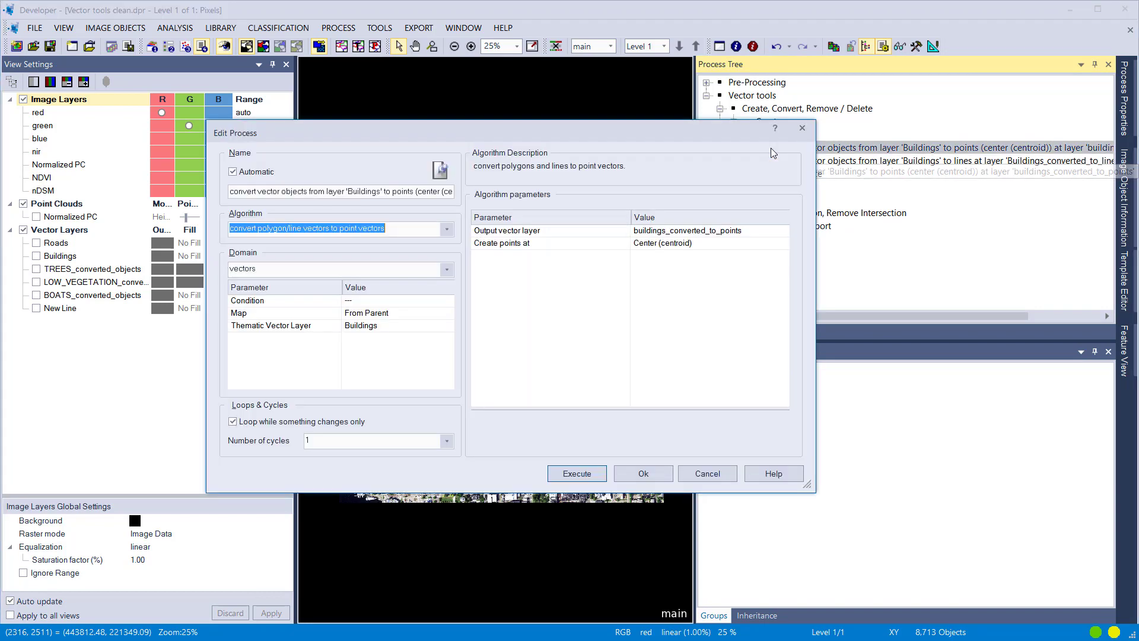
{"action": "left_click", "coordinate": [420, 232]}
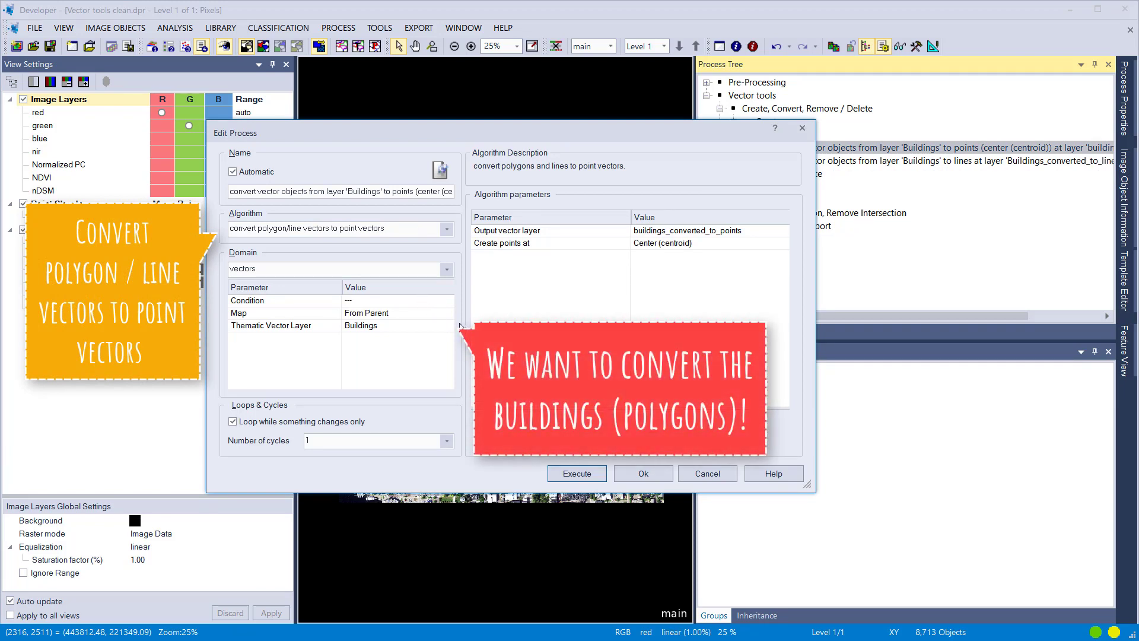
{"action": "left_click", "coordinate": [415, 333]}
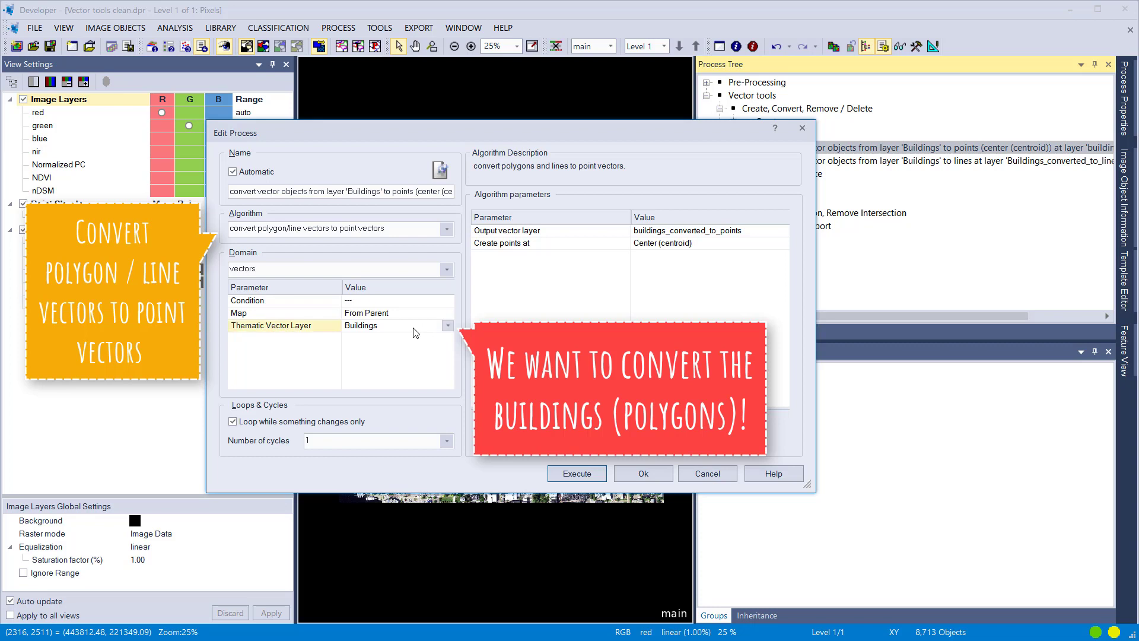
{"action": "left_click", "coordinate": [749, 269]}
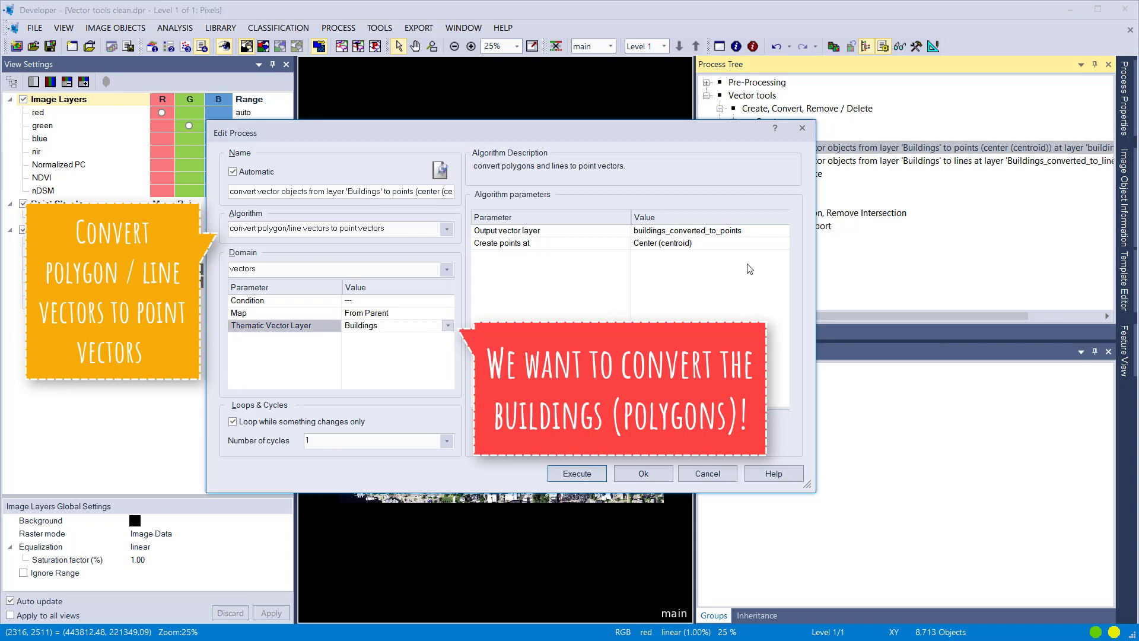
{"action": "left_click", "coordinate": [760, 233]}
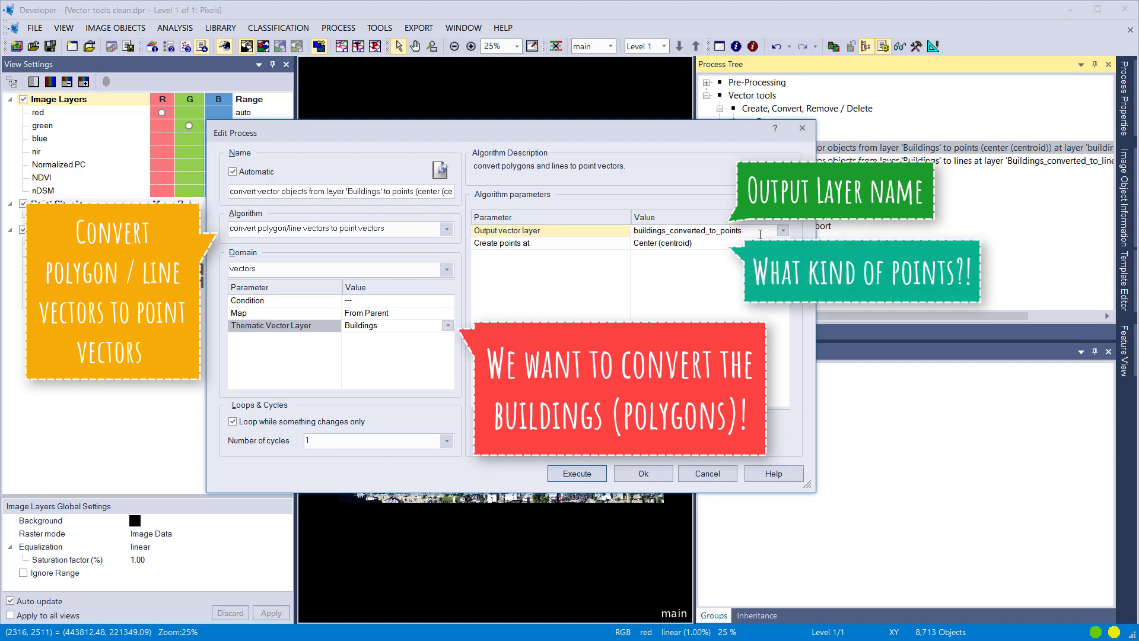
{"action": "left_click", "coordinate": [579, 473]}
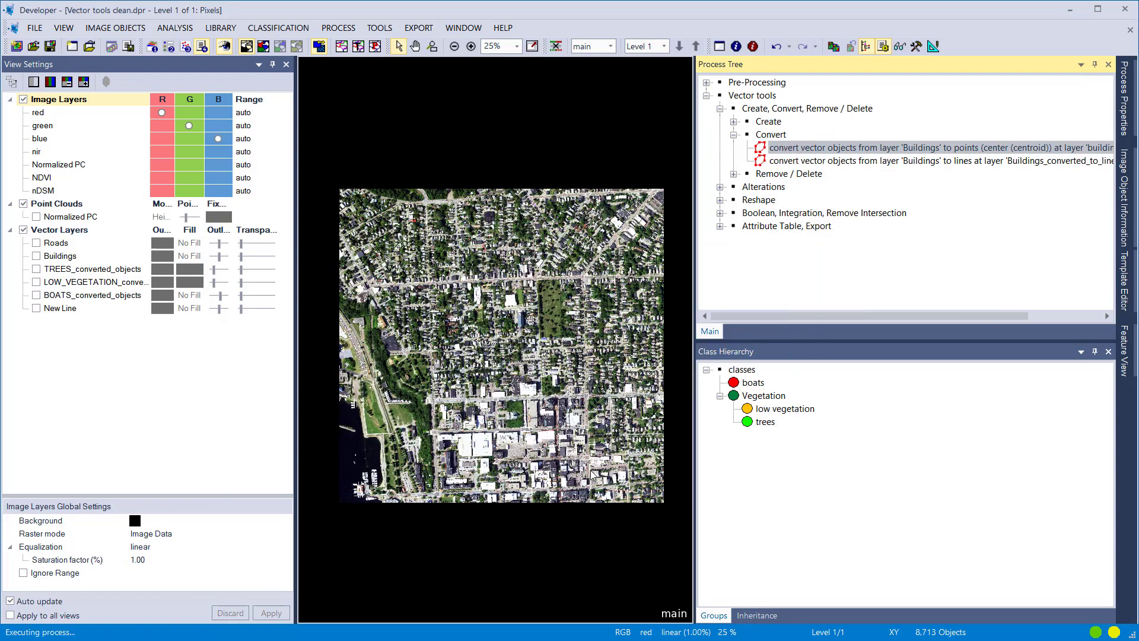
- Display the Buildings and buildings_converted_to_points layers over the image, with the points layer placed above Buildings
{"action": "left_click", "coordinate": [37, 256]}
{"action": "scroll", "coordinate": [409, 300], "scroll_direction": "up", "scroll_amount": 5}
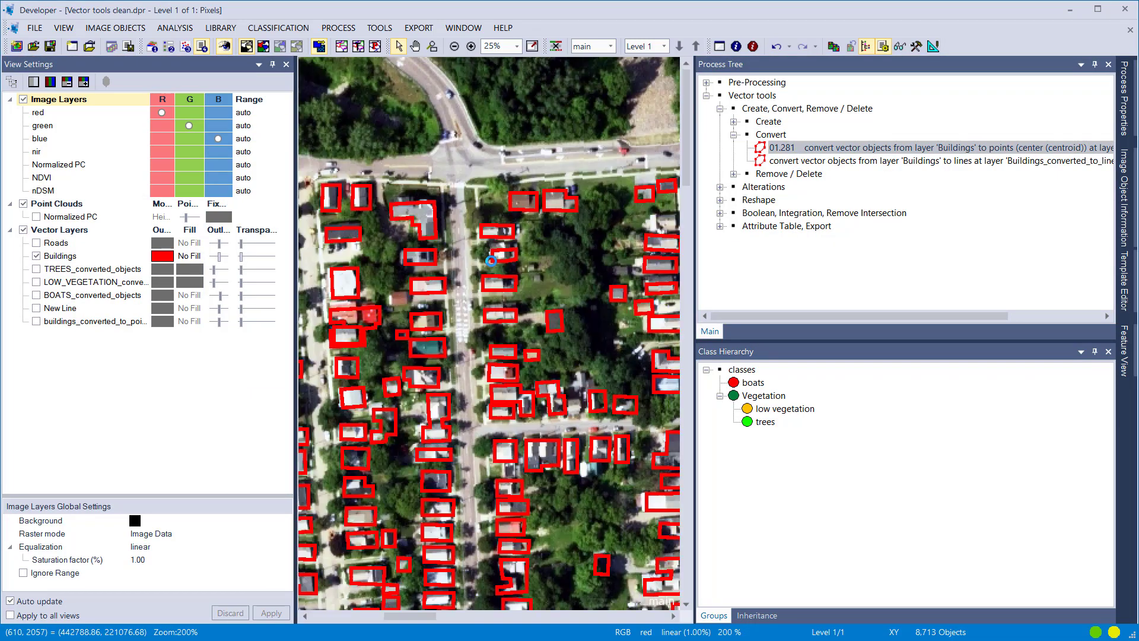
{"action": "left_click", "coordinate": [37, 321]}
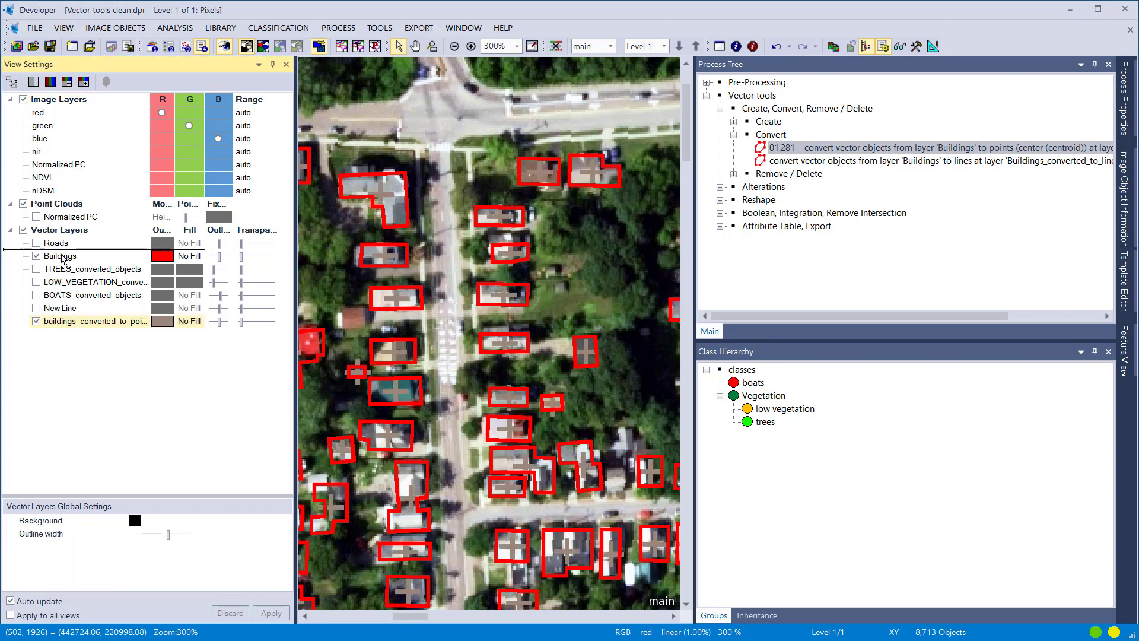
{"action": "left_click_drag", "start_coordinate": [89, 321], "coordinate": [131, 266]}
- Colour the buildings_converted_to_points symbols magenta, thin their outline, and check the centroids across the neighbourhood
{"action": "left_click", "coordinate": [162, 256]}
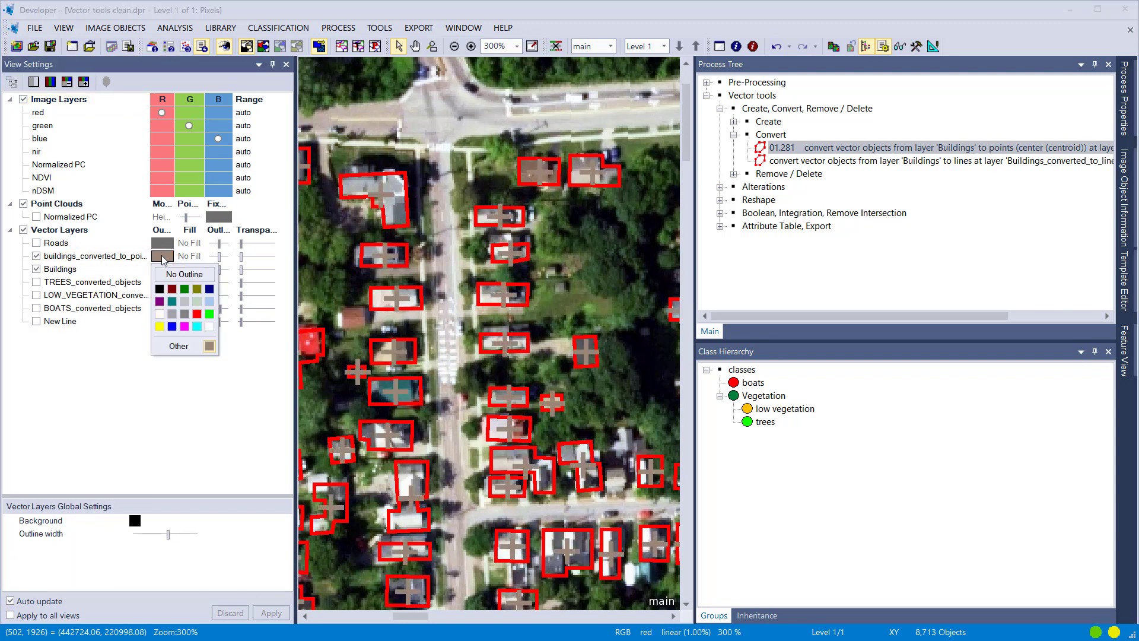
{"action": "left_click", "coordinate": [186, 327]}
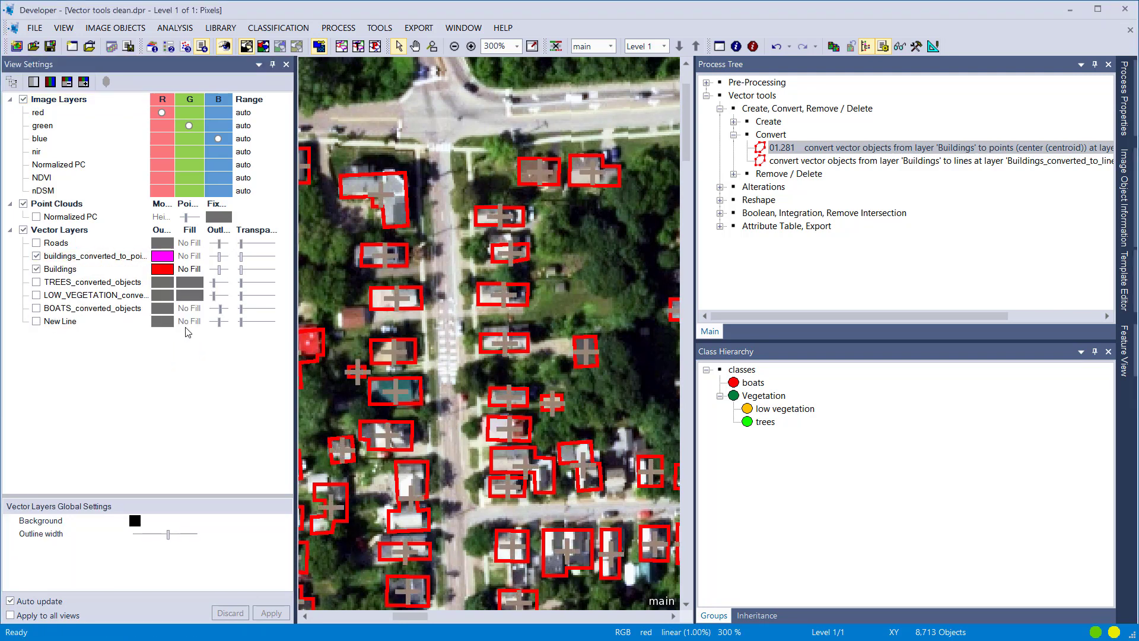
{"action": "left_click_drag", "start_coordinate": [219, 261], "coordinate": [214, 261]}
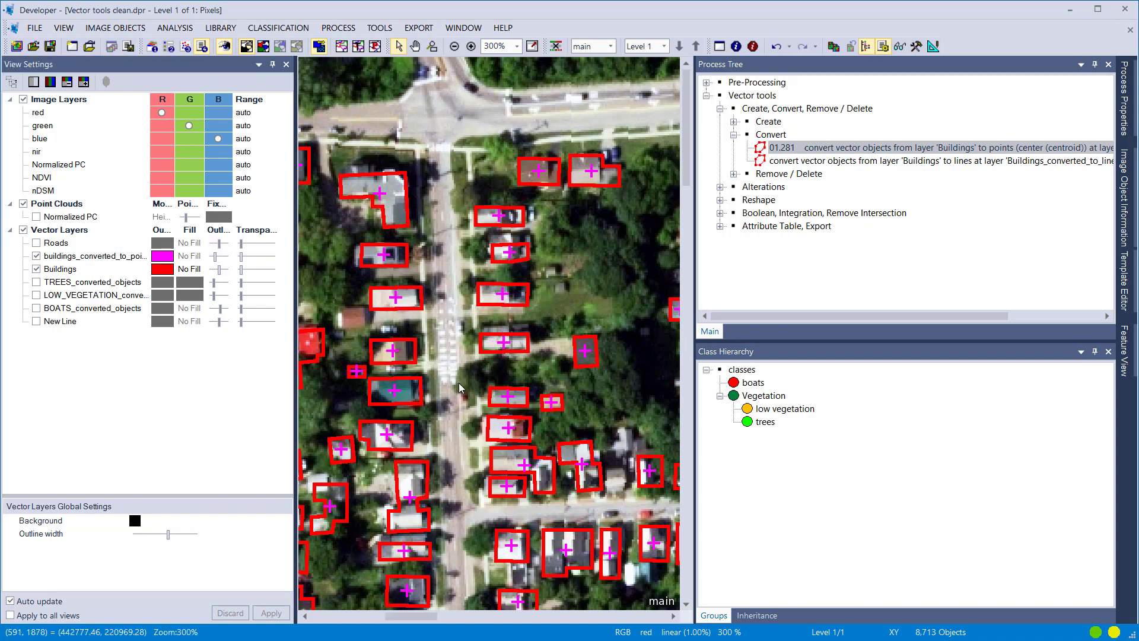
{"action": "scroll", "coordinate": [458, 382], "scroll_direction": "down", "scroll_amount": 2}
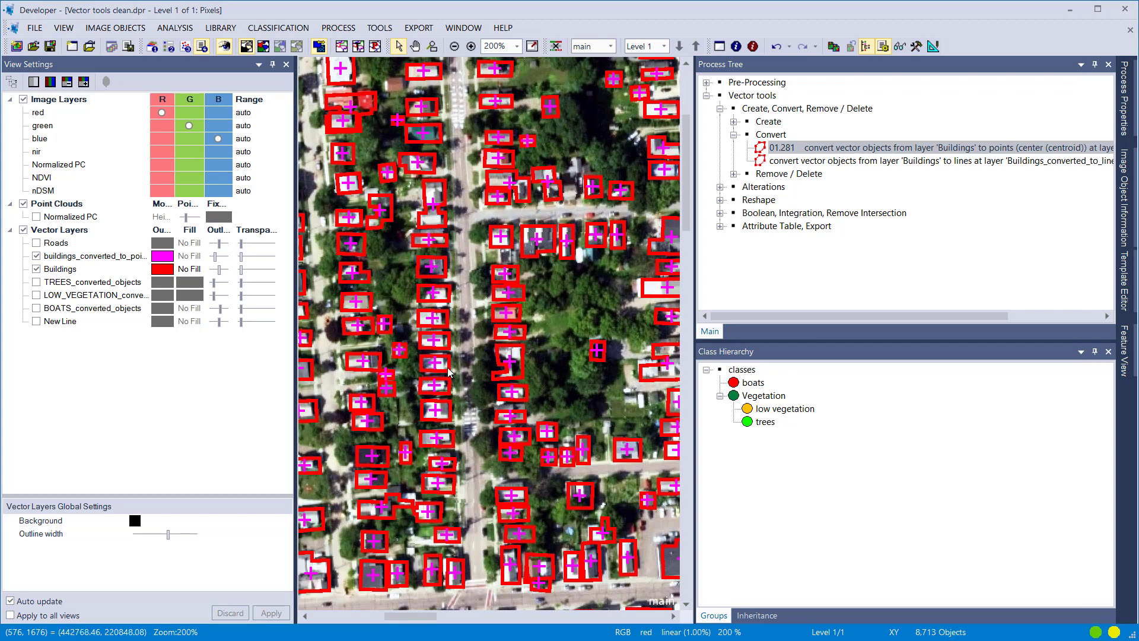
{"action": "scroll", "coordinate": [479, 371], "scroll_direction": "left", "scroll_amount": 5}
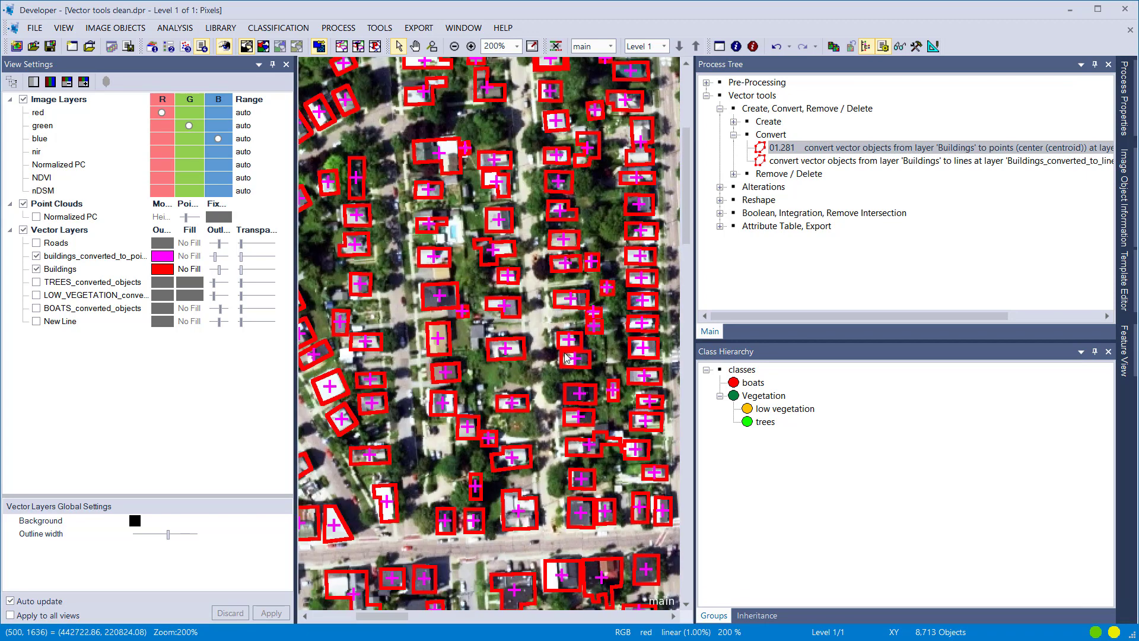
- Change the point conversion of Buildings to create points at Vertices and execute it
{"action": "left_click", "coordinate": [777, 153]}
{"action": "double_click", "coordinate": [778, 153]}
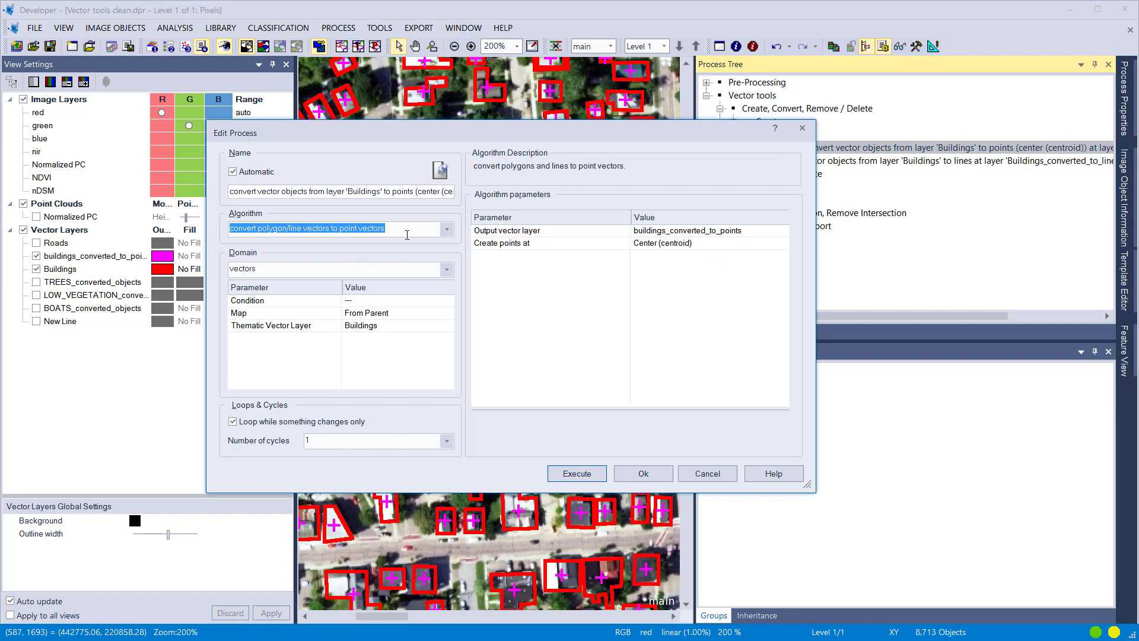
{"action": "left_click", "coordinate": [782, 243]}
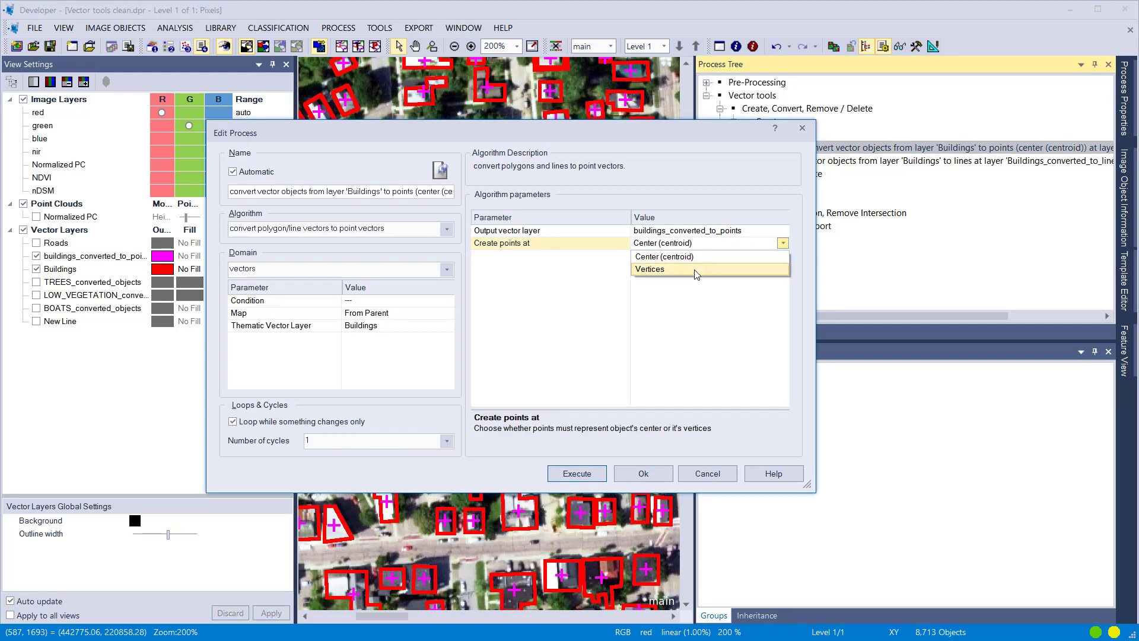
{"action": "left_click", "coordinate": [648, 269]}
{"action": "left_click", "coordinate": [601, 475]}
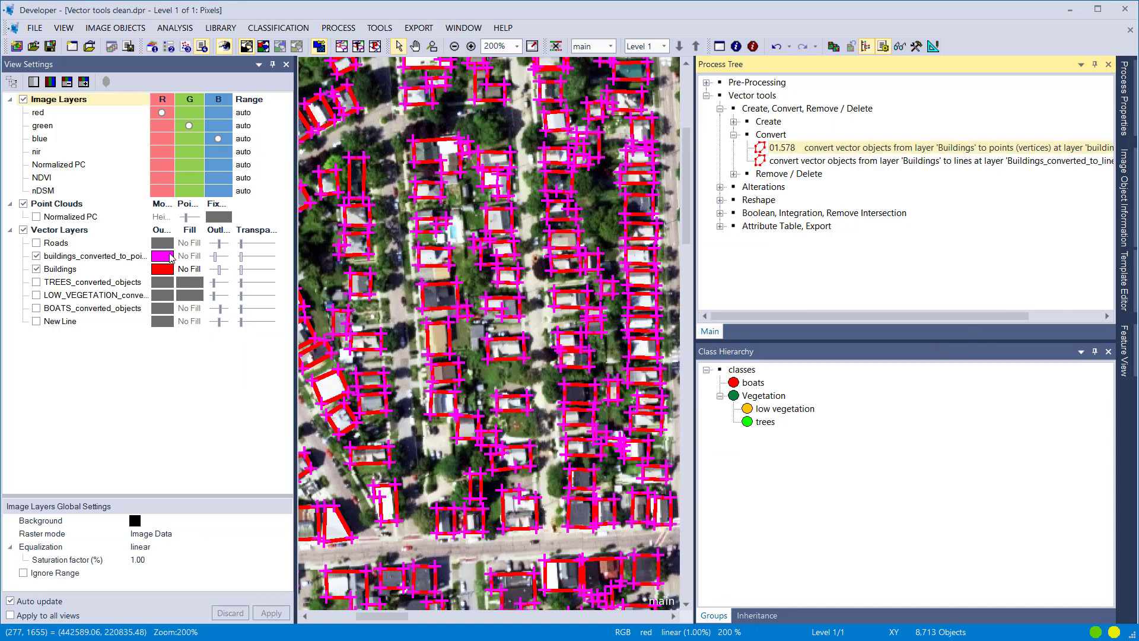
- Colour the buildings_converted_to_points symbols yellow and adjust their outline width to suit the building corners
{"action": "left_click", "coordinate": [170, 256]}
{"action": "left_click", "coordinate": [160, 327]}
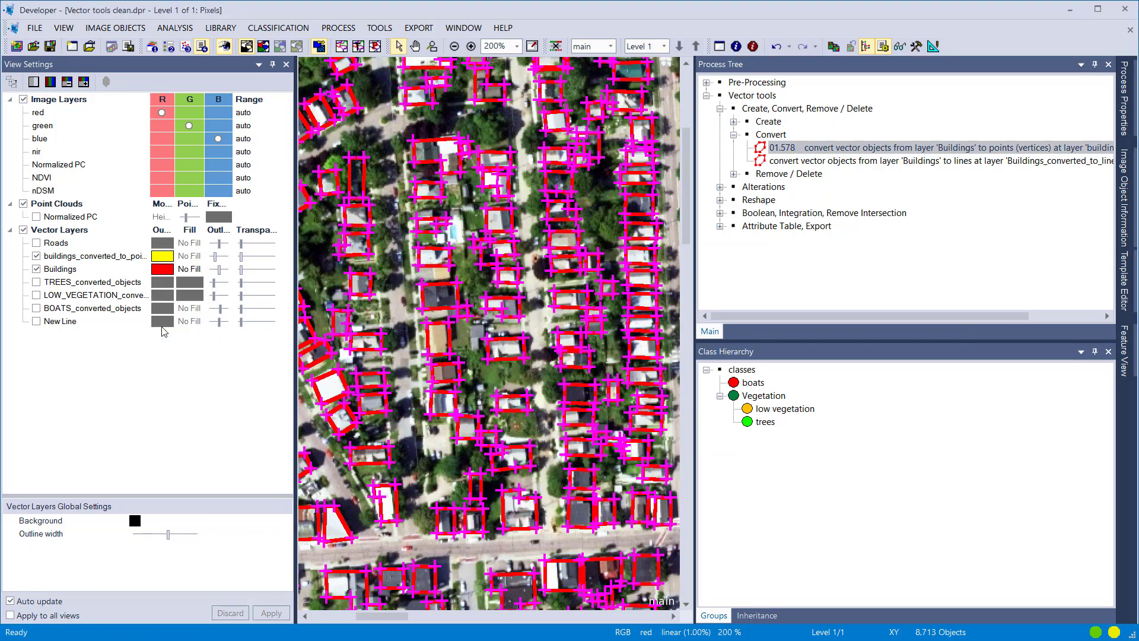
{"action": "scroll", "coordinate": [413, 295], "scroll_direction": "up", "scroll_amount": 2}
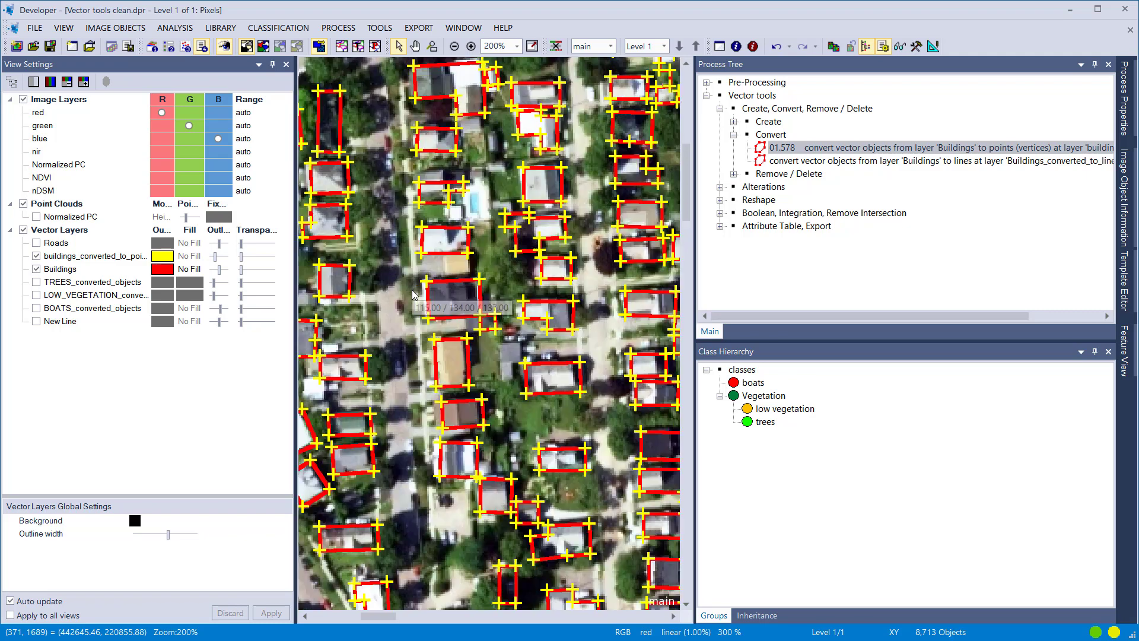
{"action": "left_click_drag", "start_coordinate": [215, 256], "coordinate": [212, 256]}
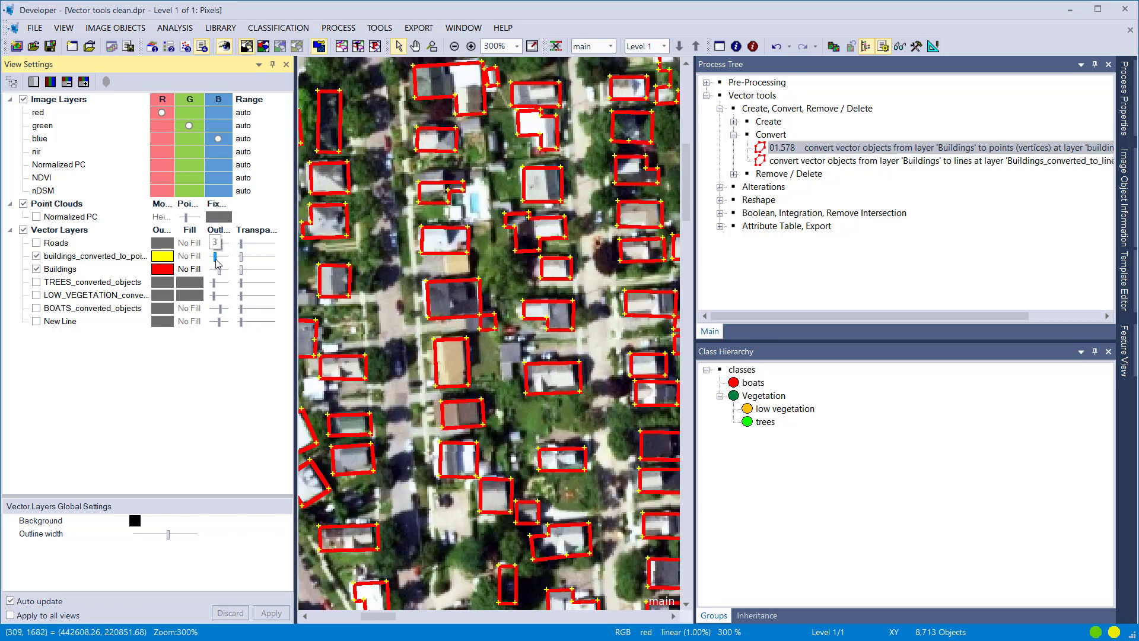
{"action": "left_click_drag", "start_coordinate": [215, 259], "coordinate": [221, 259]}
{"action": "left_click_drag", "start_coordinate": [451, 387], "coordinate": [422, 478]}
{"action": "scroll", "coordinate": [568, 486], "scroll_direction": "down", "scroll_amount": 2}
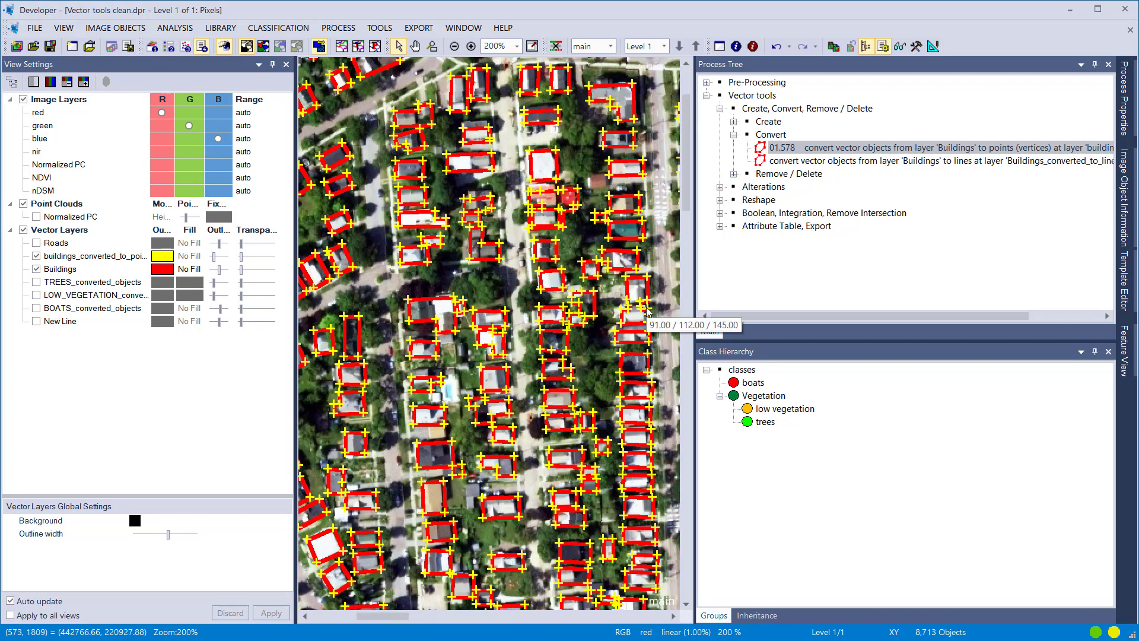
- Set the Buildings point conversion to create points at Center (centroid) and execute it again
{"action": "double_click", "coordinate": [831, 148]}
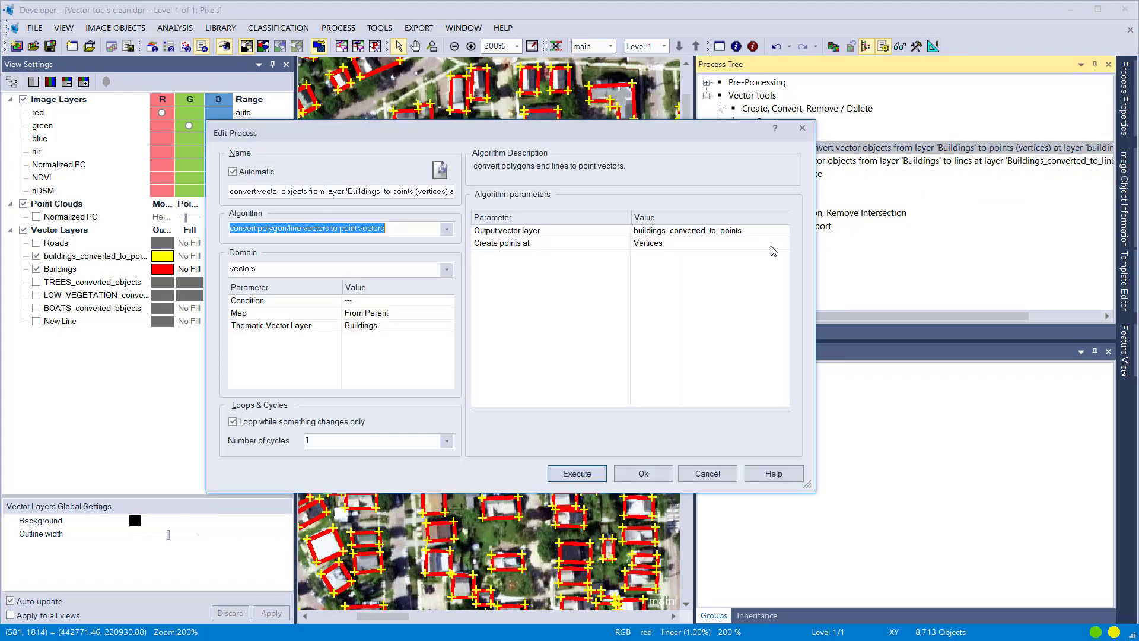
{"action": "left_click", "coordinate": [783, 243]}
{"action": "left_click", "coordinate": [724, 254]}
{"action": "left_click", "coordinate": [576, 474]}
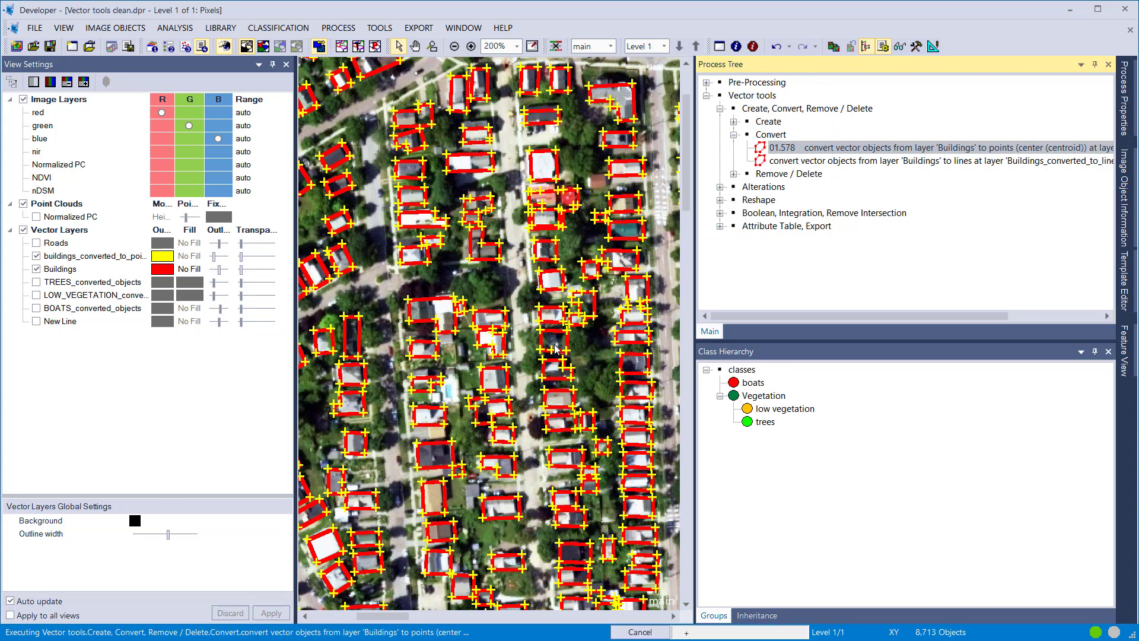
- Convert the Buildings polygons to line vectors on Buildings_converted_to_lines and move that layer above buildings_converted_to_points
{"action": "double_click", "coordinate": [770, 161]}
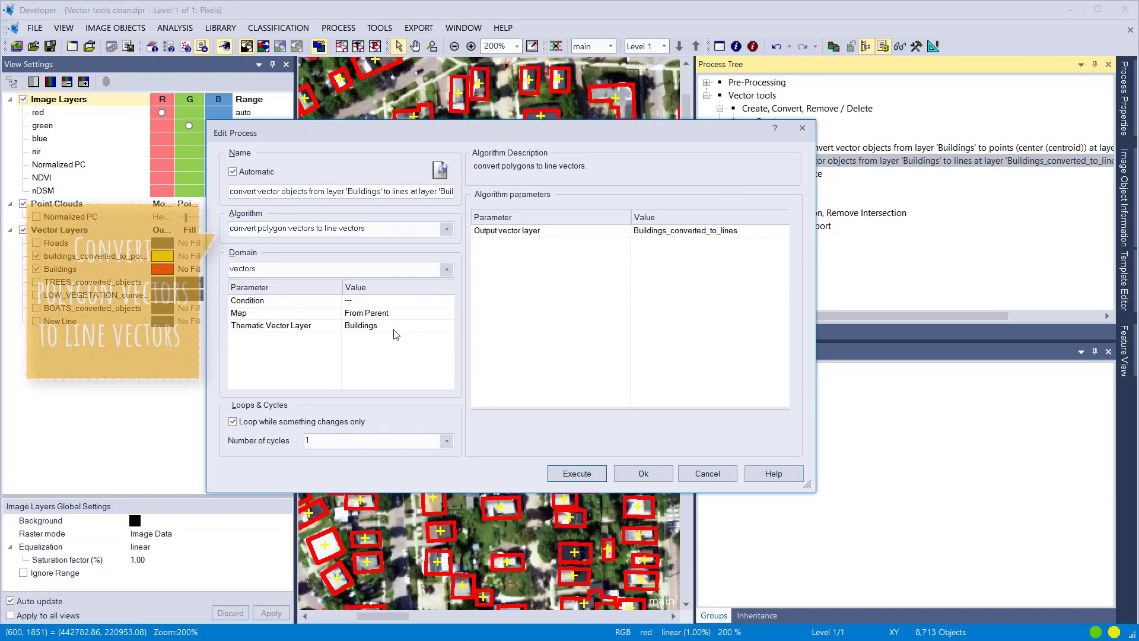
{"action": "left_click", "coordinate": [573, 473]}
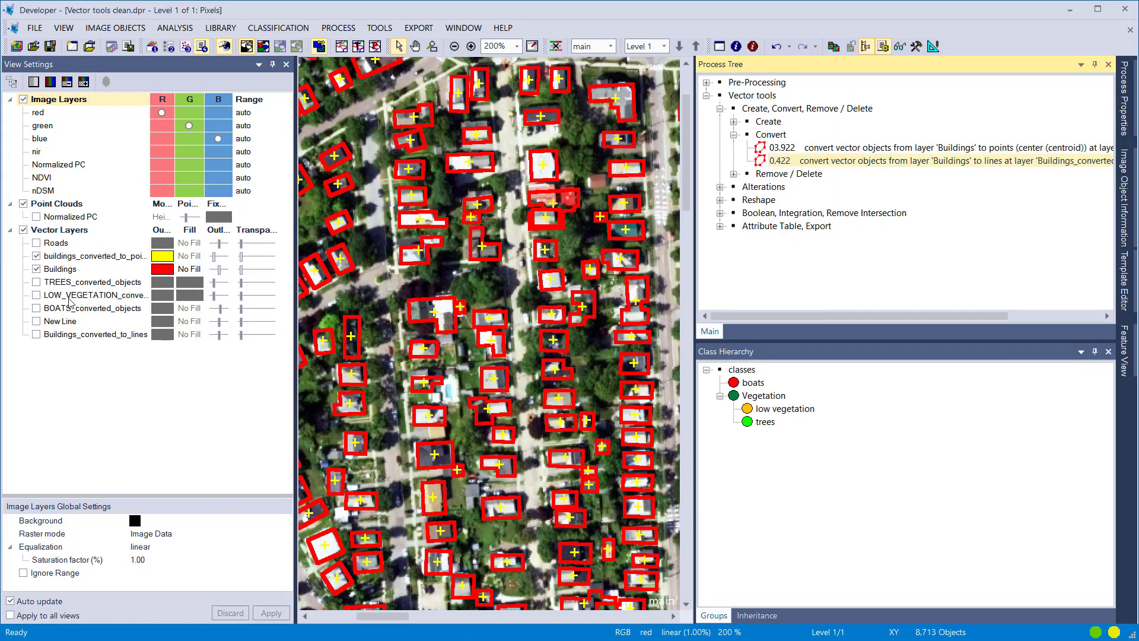
{"action": "left_click_drag", "start_coordinate": [71, 335], "coordinate": [159, 259]}
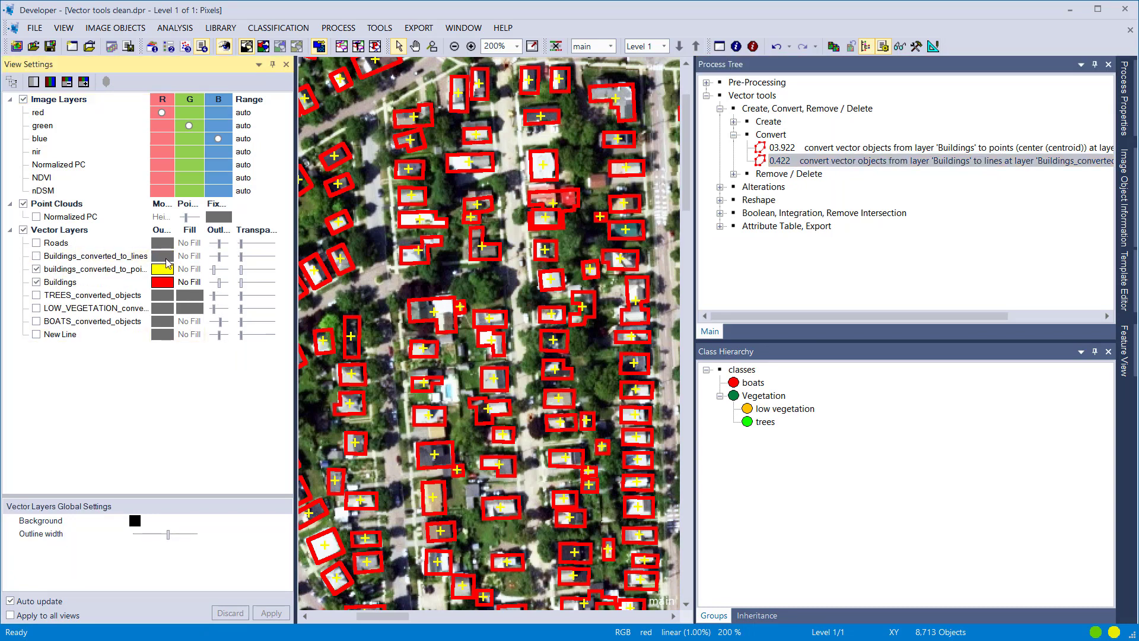
- Show the Buildings_converted_to_lines layer with a magenta outline and hide the Buildings layer
{"action": "left_click", "coordinate": [36, 256]}
{"action": "left_click", "coordinate": [162, 258]}
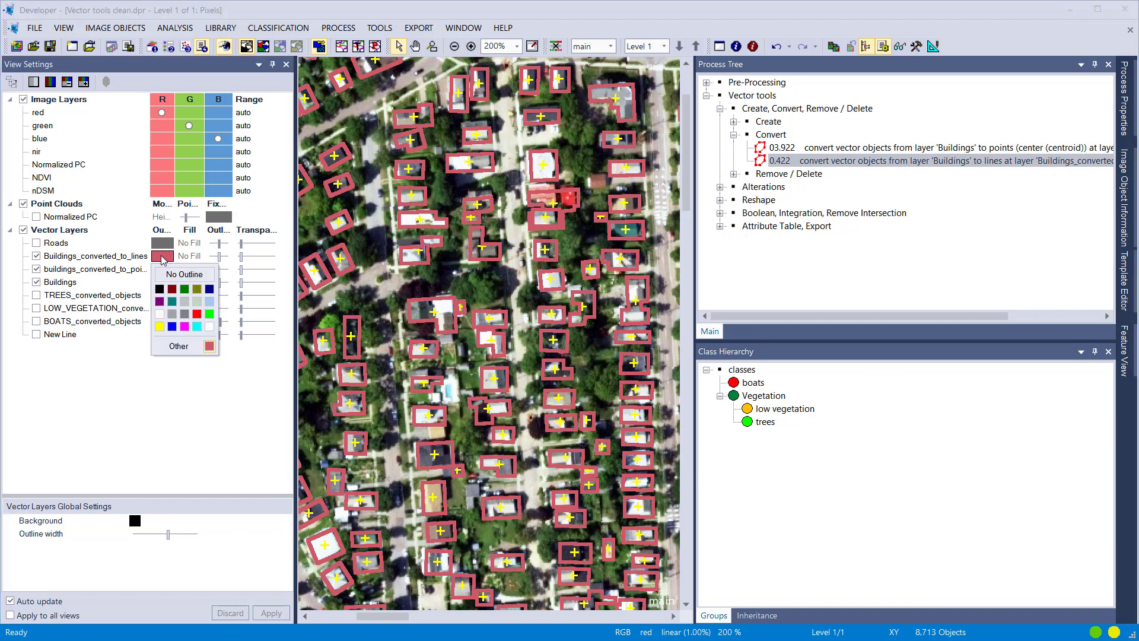
{"action": "left_click", "coordinate": [183, 327]}
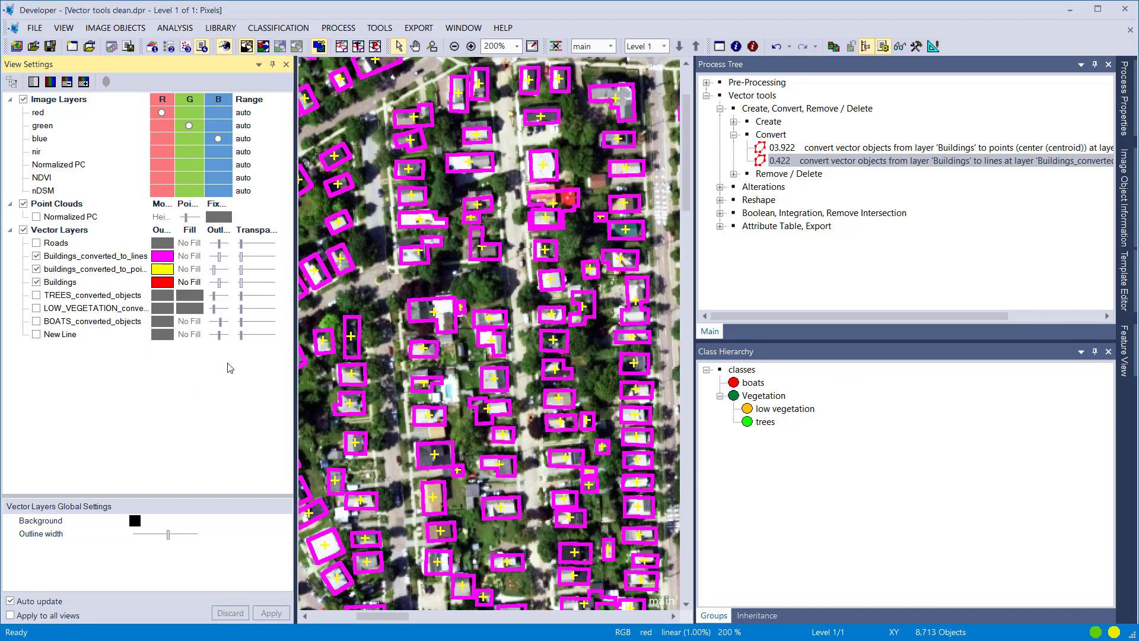
{"action": "left_click", "coordinate": [37, 283]}
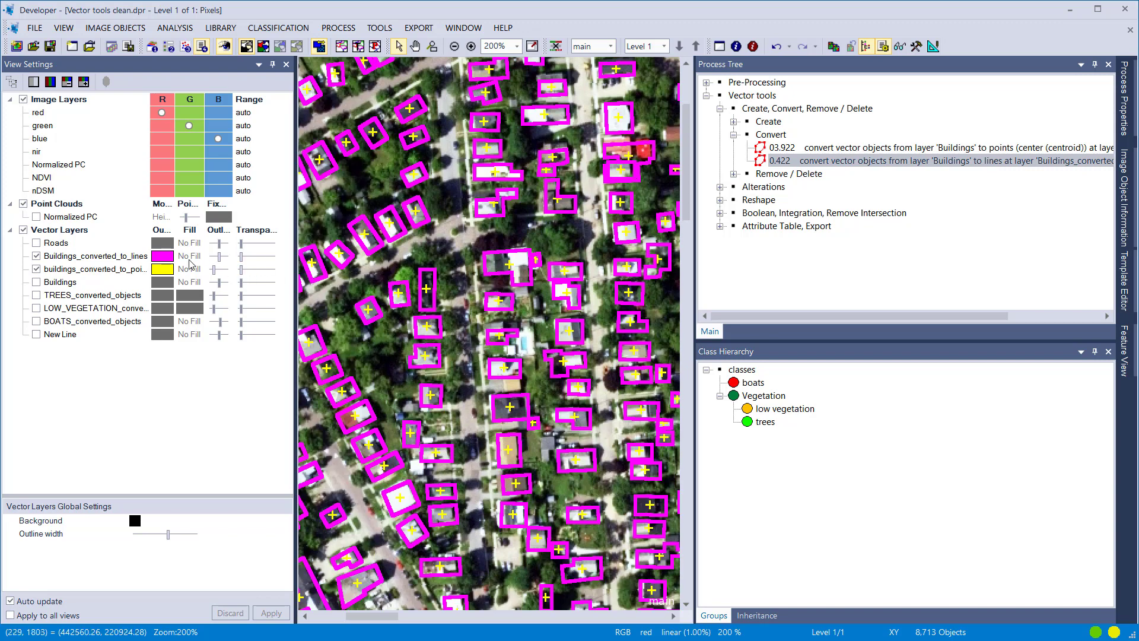
- Check the fill setting of Buildings_converted_to_lines and select a building in the image to examine its line outline
{"action": "left_click", "coordinate": [190, 261]}
{"action": "left_click", "coordinate": [368, 255]}
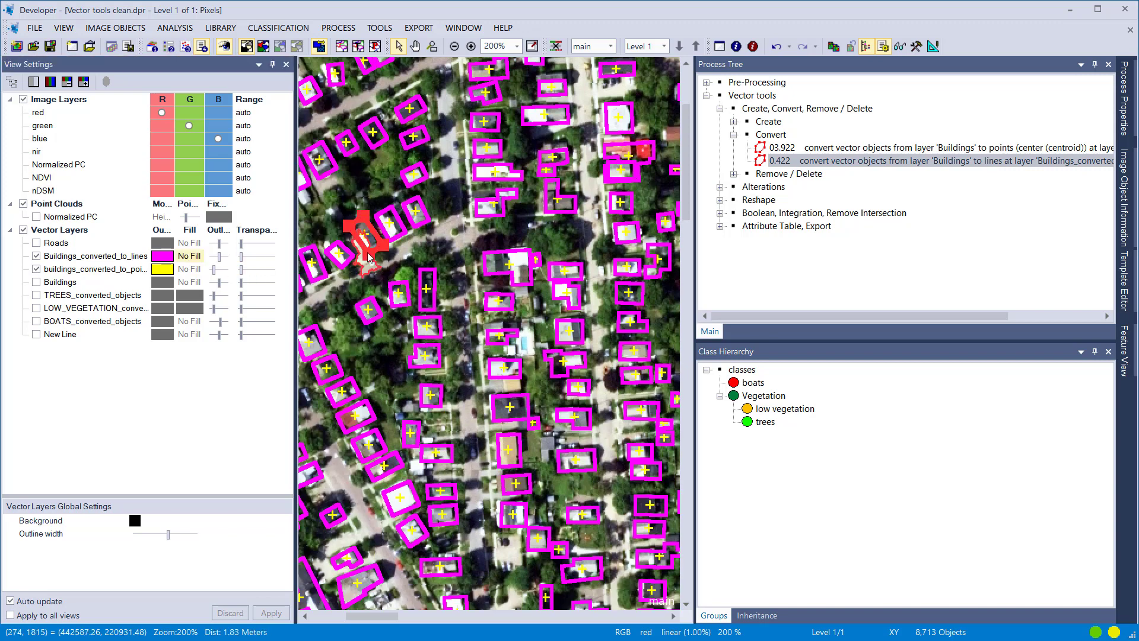
{"action": "left_click", "coordinate": [370, 254]}
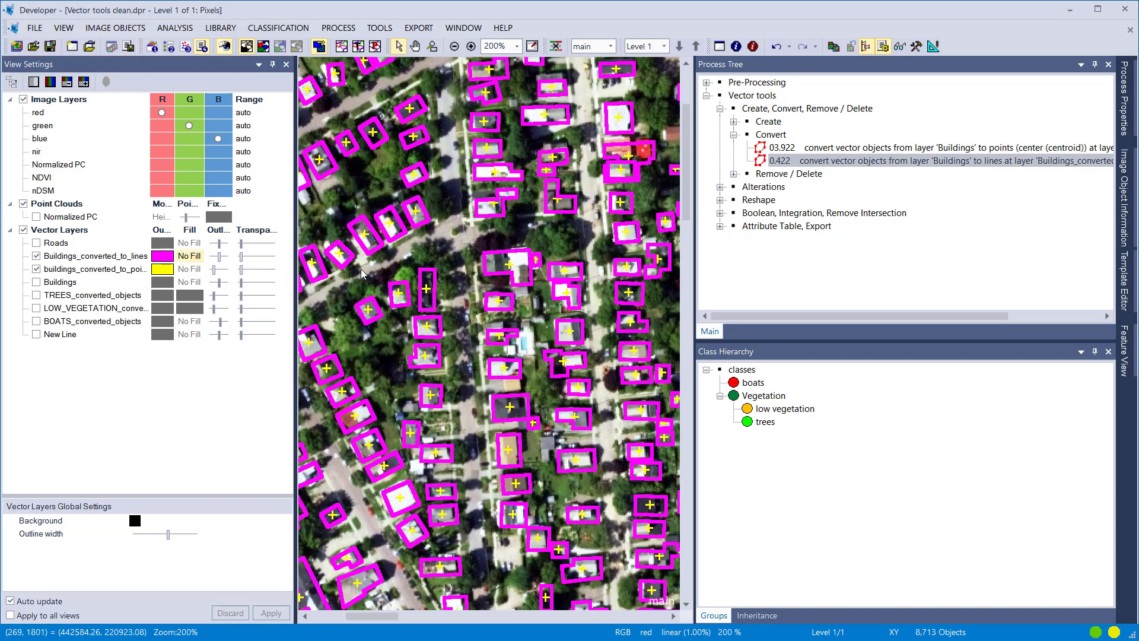
- Expand the Remove / Delete processes in place of Convert and move buildings_converted_to_points above Buildings_converted_to_lines
{"action": "left_click", "coordinate": [735, 136]}
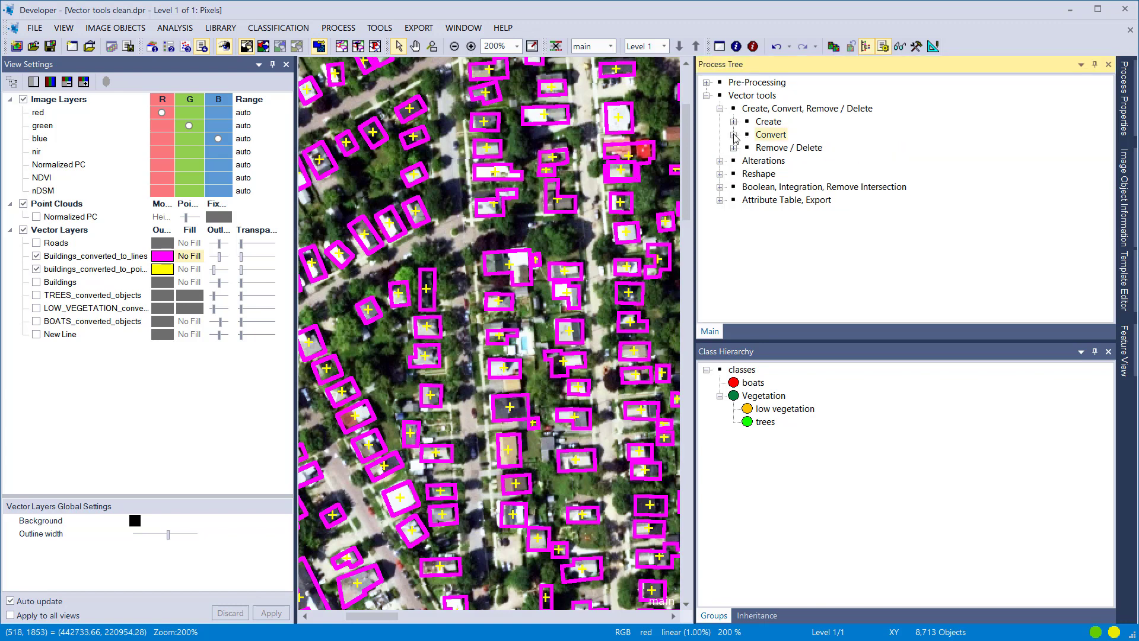
{"action": "left_click", "coordinate": [752, 149]}
{"action": "left_click", "coordinate": [735, 147]}
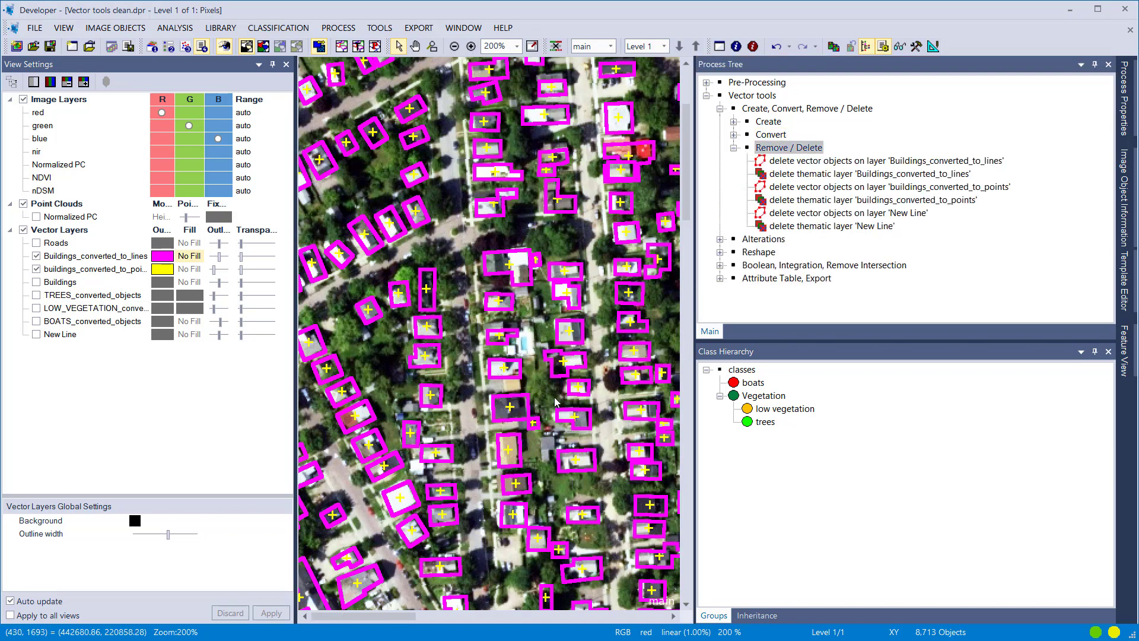
{"action": "scroll", "coordinate": [485, 410], "scroll_direction": "down", "scroll_amount": 5}
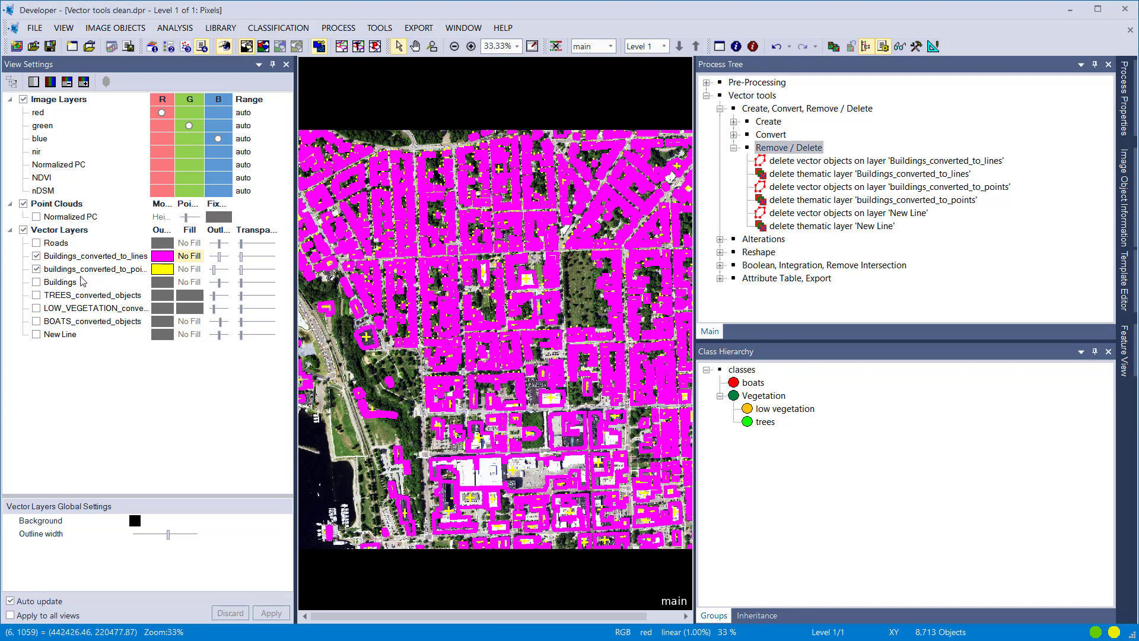
{"action": "left_click_drag", "start_coordinate": [94, 270], "coordinate": [96, 258]}
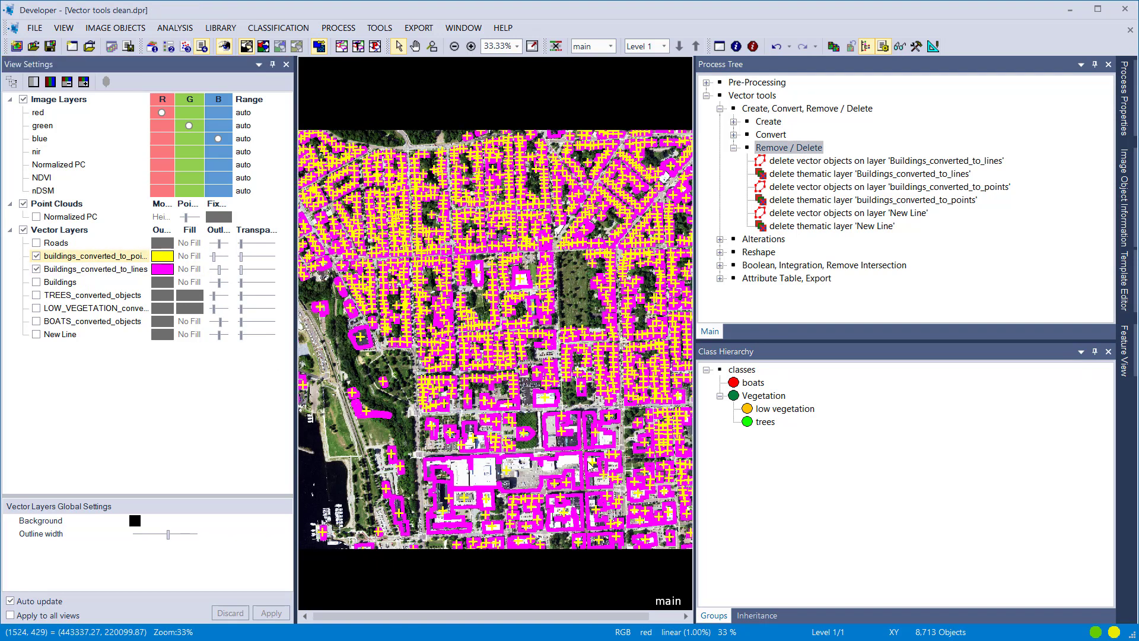
- Execute the delete vector objects process on Buildings_converted_to_lines and briefly show the Buildings layer for comparison
{"action": "double_click", "coordinate": [795, 163]}
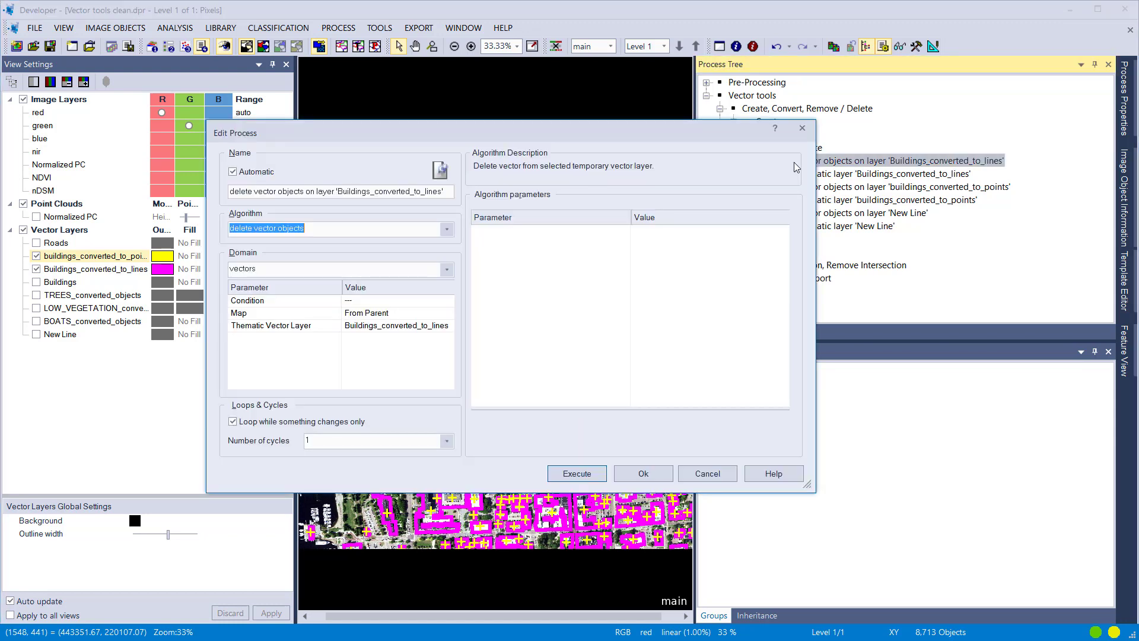
{"action": "left_click", "coordinate": [323, 231]}
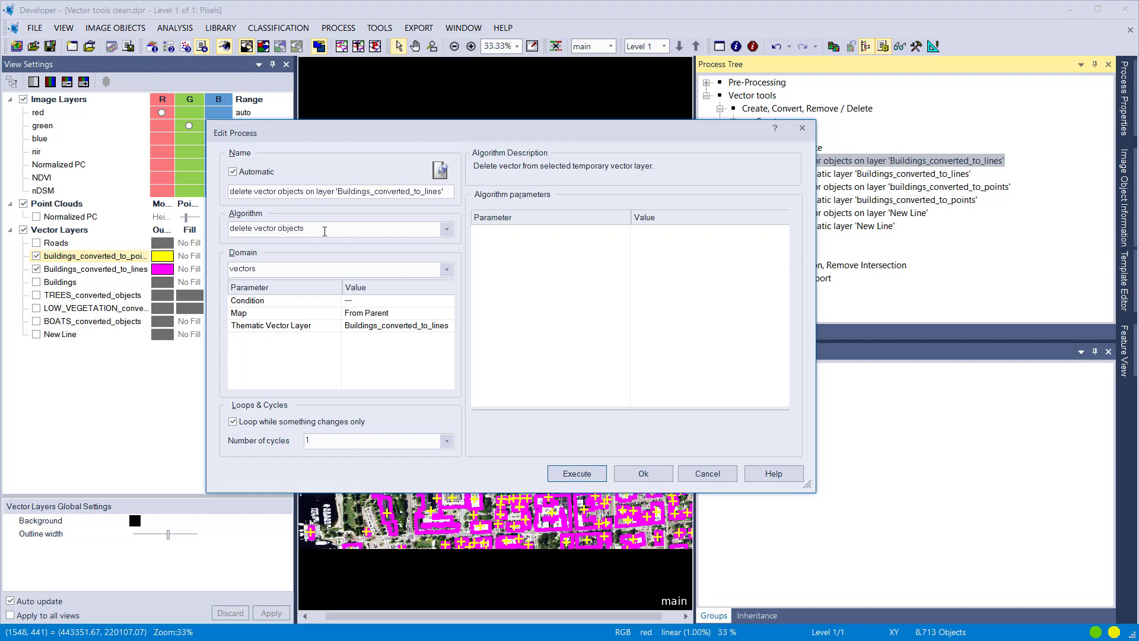
{"action": "left_click", "coordinate": [577, 473]}
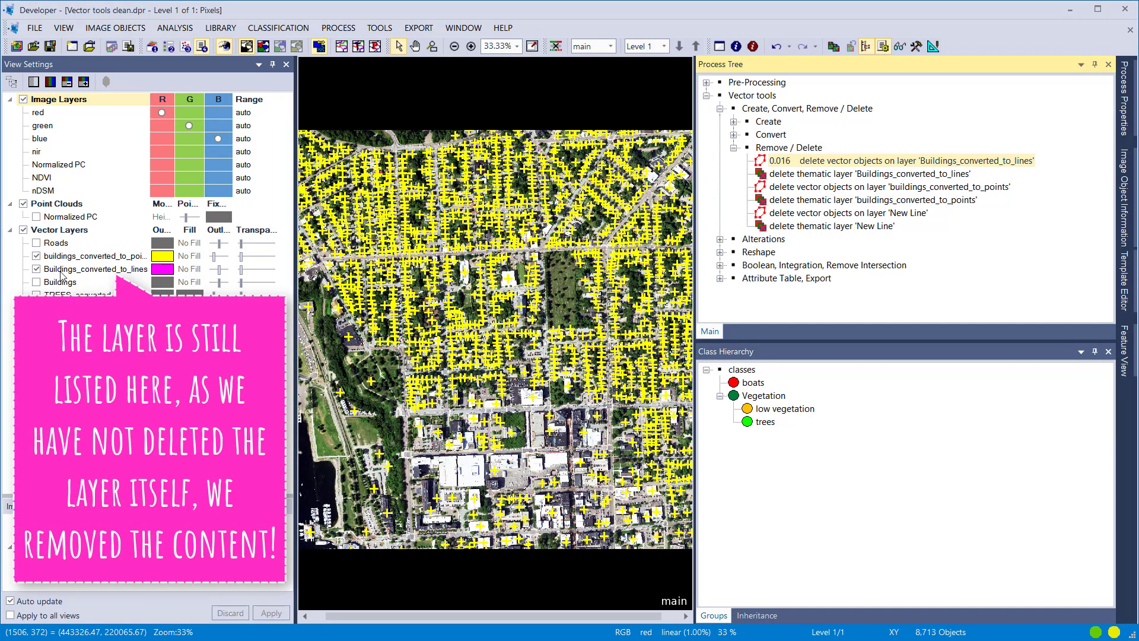
{"action": "left_click", "coordinate": [37, 282]}
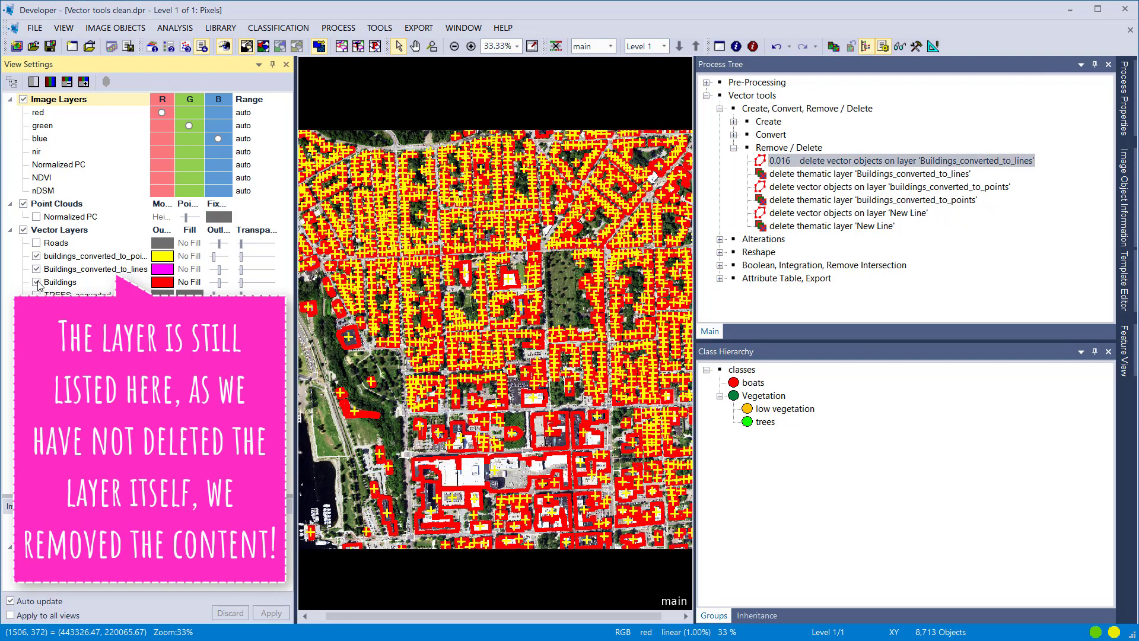
{"action": "left_click", "coordinate": [37, 282]}
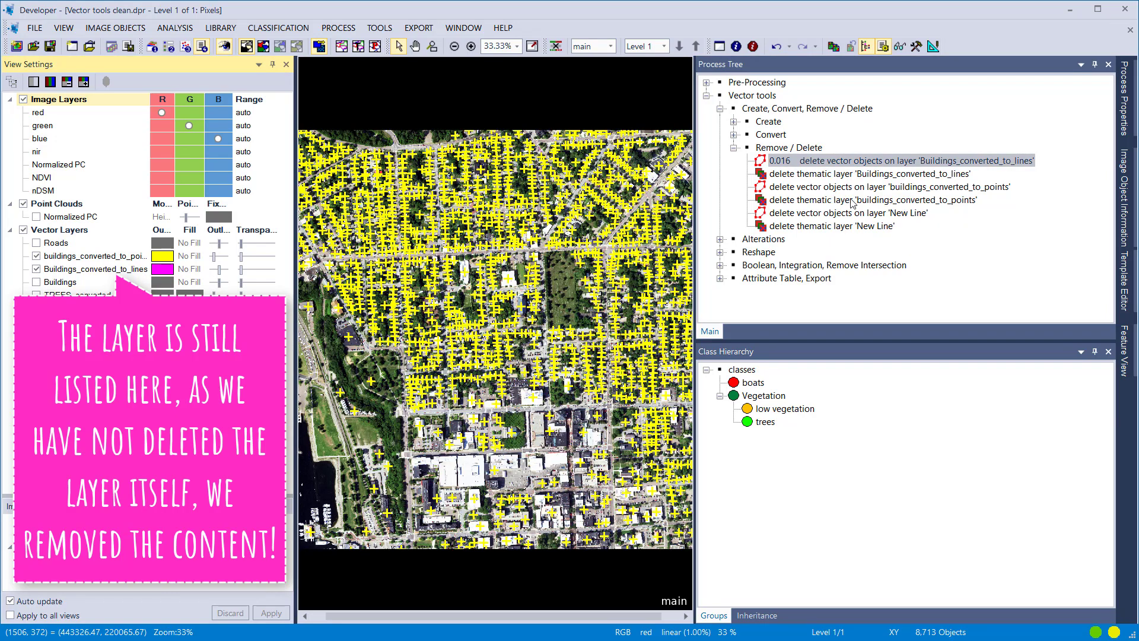
- Execute the delete layer process for the thematic layer Buildings_converted_to_lines, keeping the layer type Thematic
{"action": "left_click", "coordinate": [834, 175]}
{"action": "double_click", "coordinate": [835, 175]}
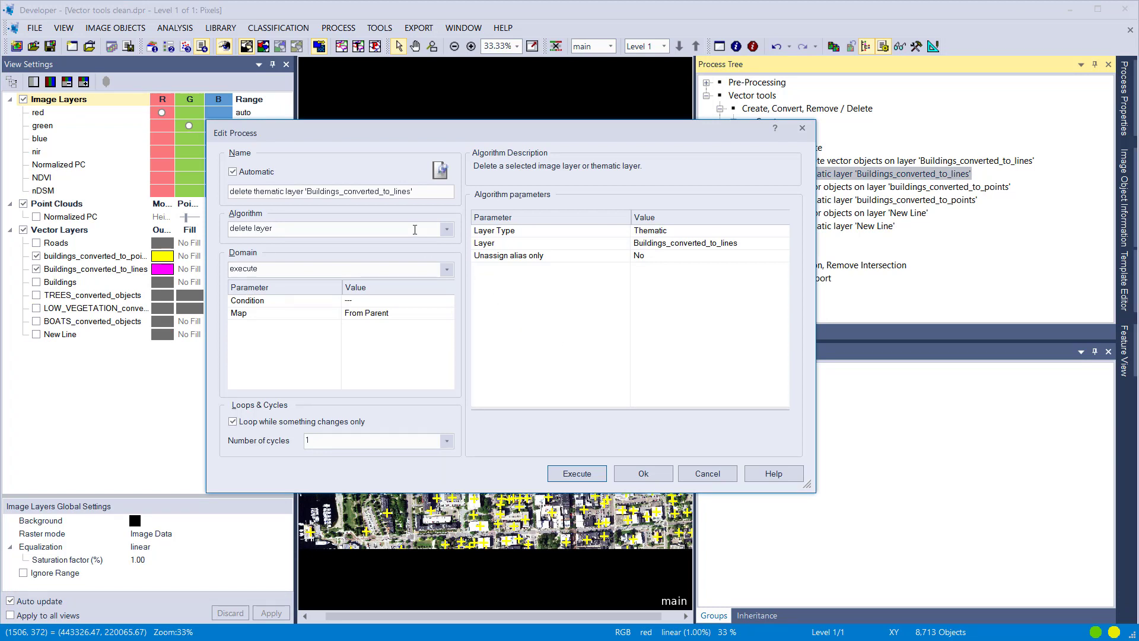
{"action": "left_click", "coordinate": [784, 232]}
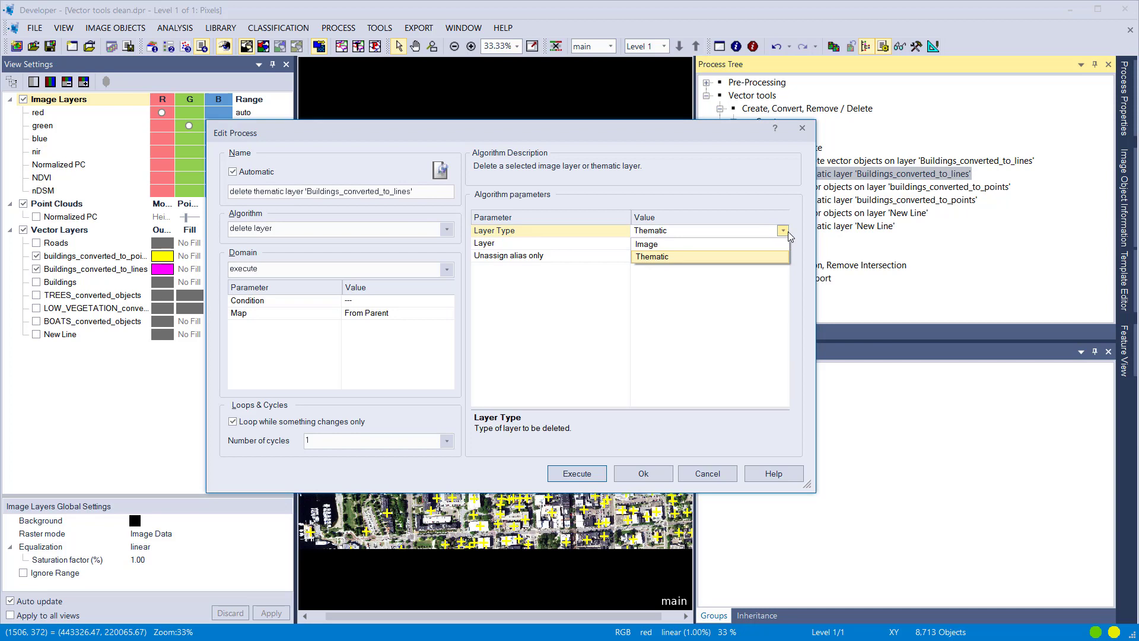
{"action": "left_click", "coordinate": [788, 231]}
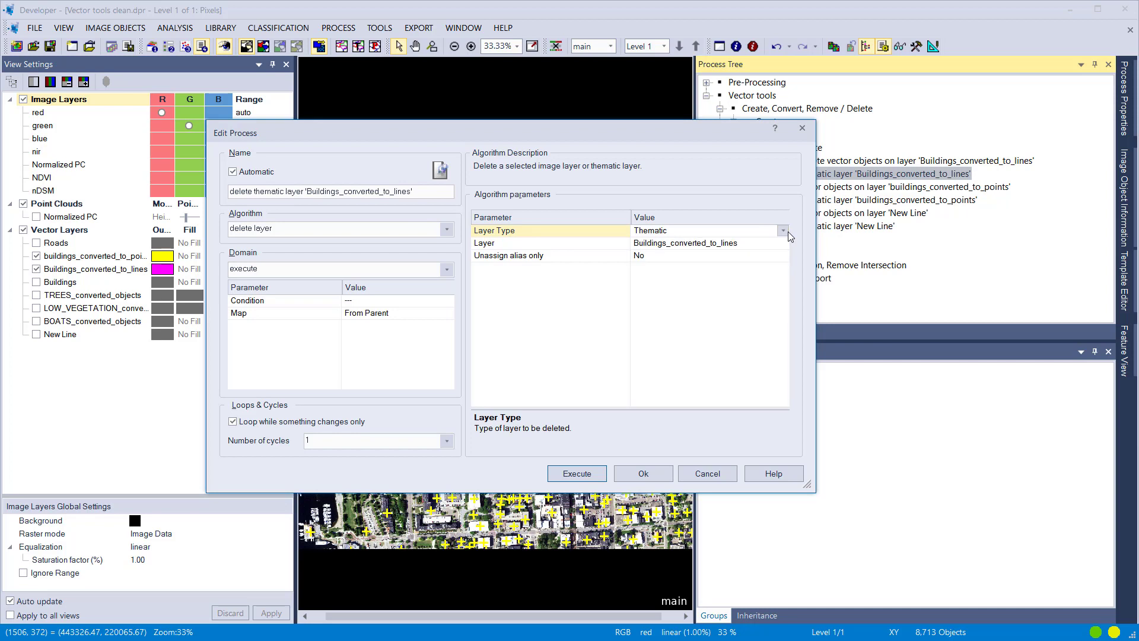
{"action": "left_click", "coordinate": [576, 473]}
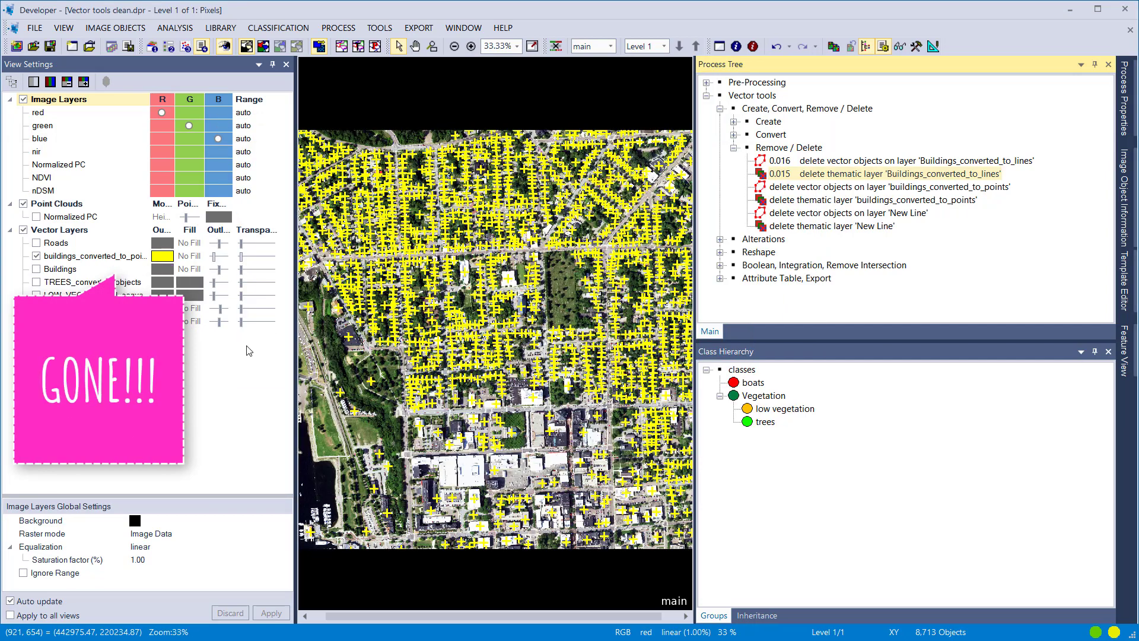
- Delete the vector objects on buildings_converted_to_points and remove that thematic layer by executing both processes
{"action": "left_click", "coordinate": [821, 189]}
{"action": "double_click", "coordinate": [820, 189]}
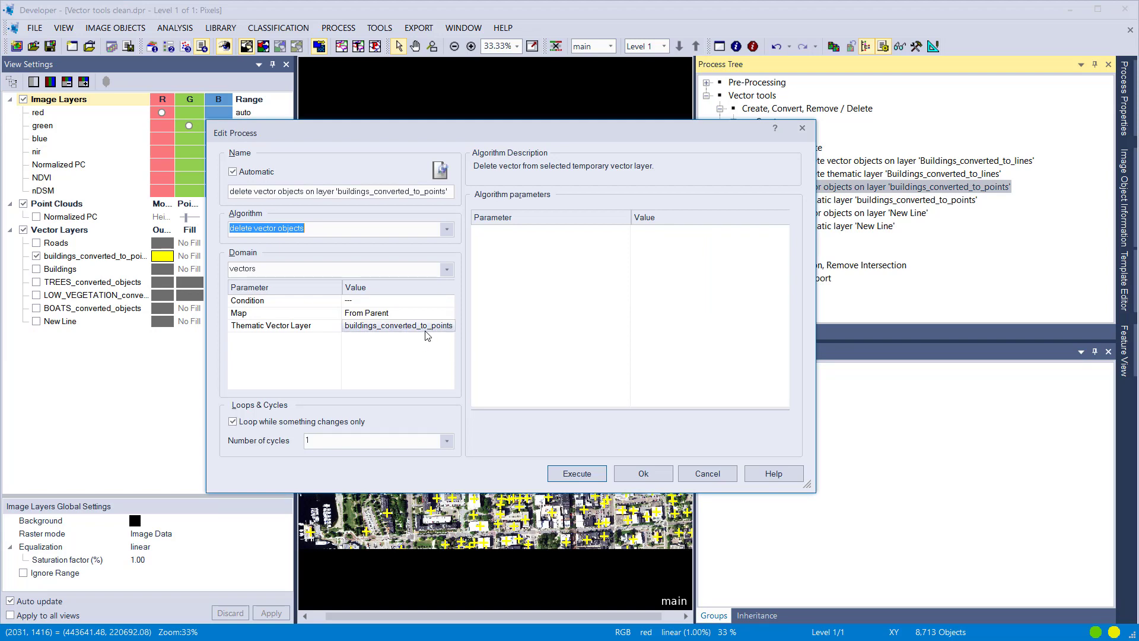
{"action": "left_click", "coordinate": [574, 473]}
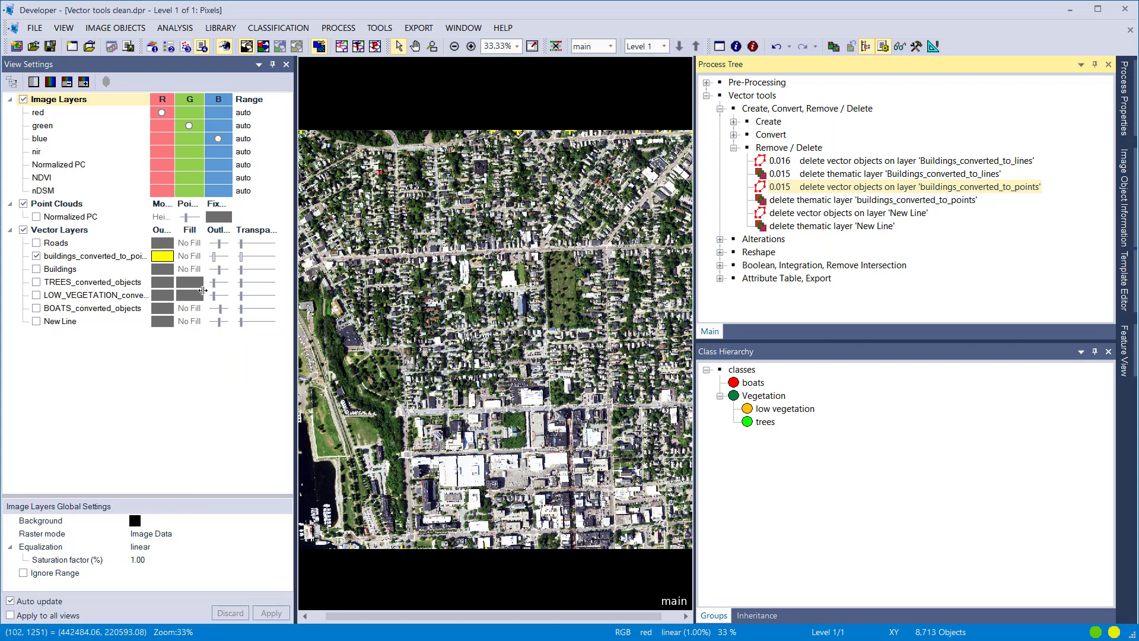
{"action": "double_click", "coordinate": [850, 202]}
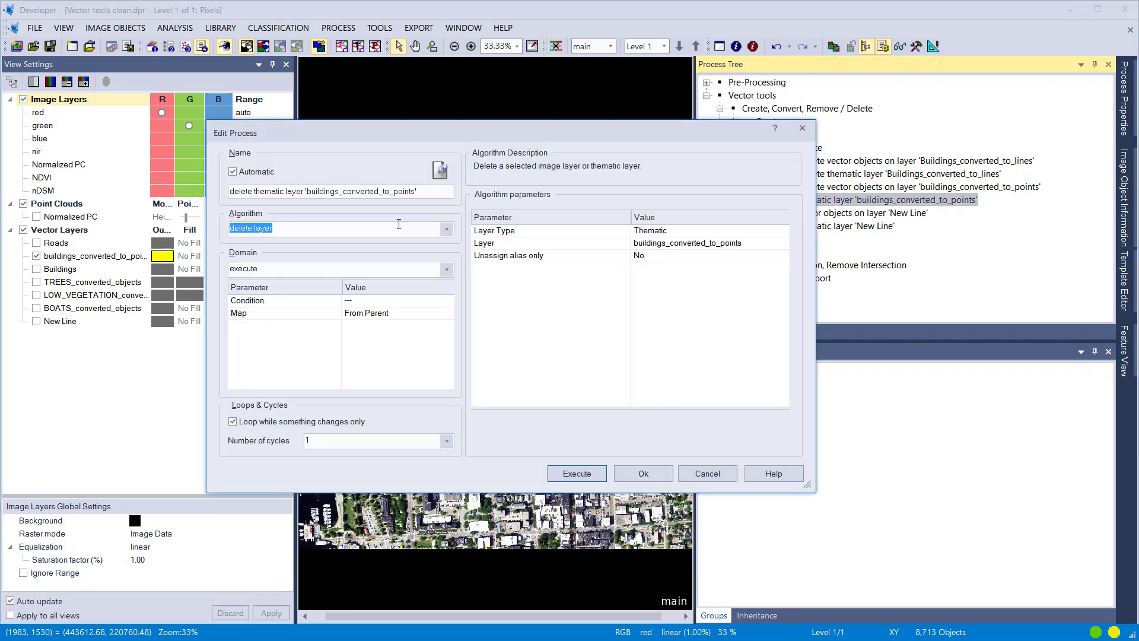
{"action": "left_click", "coordinate": [399, 224]}
{"action": "left_click", "coordinate": [592, 478]}
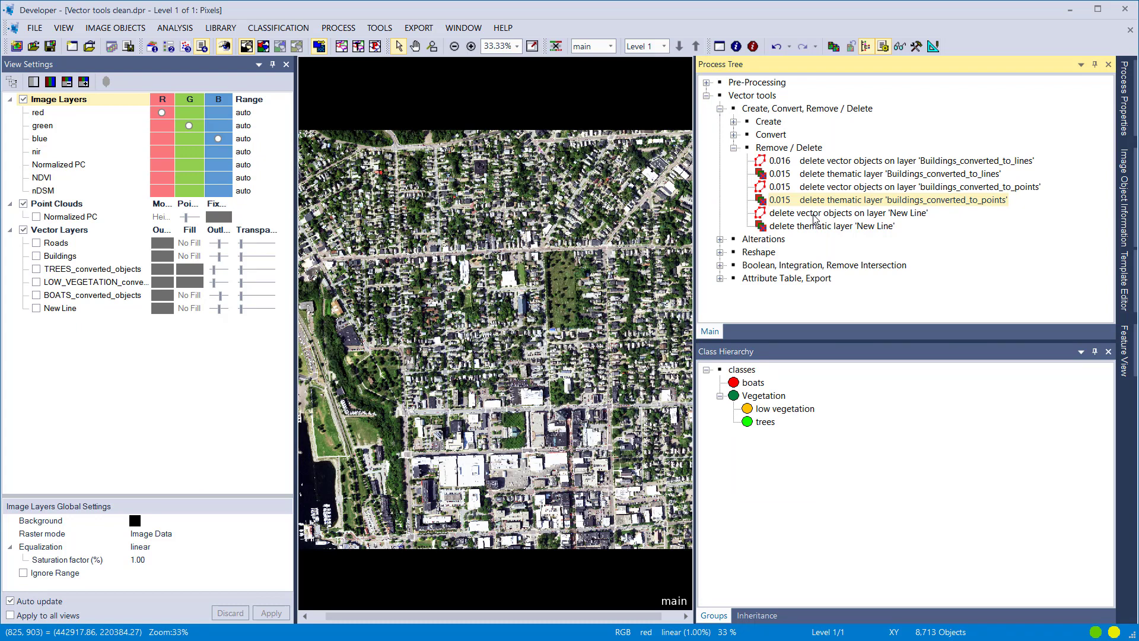
- Execute the two processes that delete the vector objects on New Line and the New Line thematic layer
{"action": "left_click", "coordinate": [814, 215]}
{"action": "right_click", "coordinate": [814, 214]}
{"action": "left_click", "coordinate": [834, 242]}
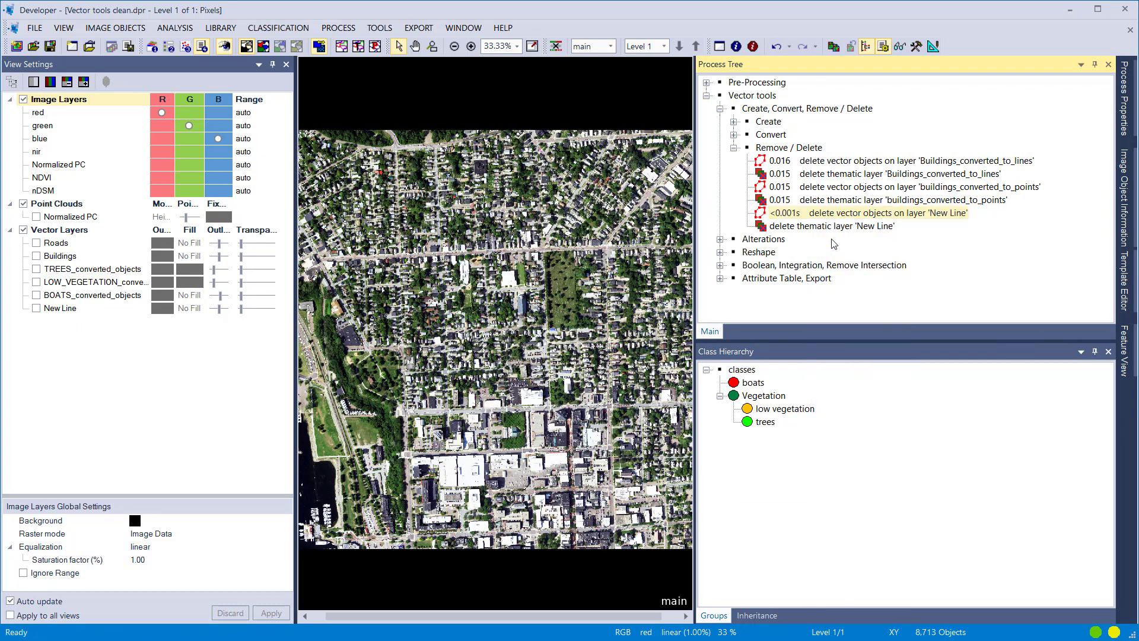
{"action": "left_click", "coordinate": [830, 227]}
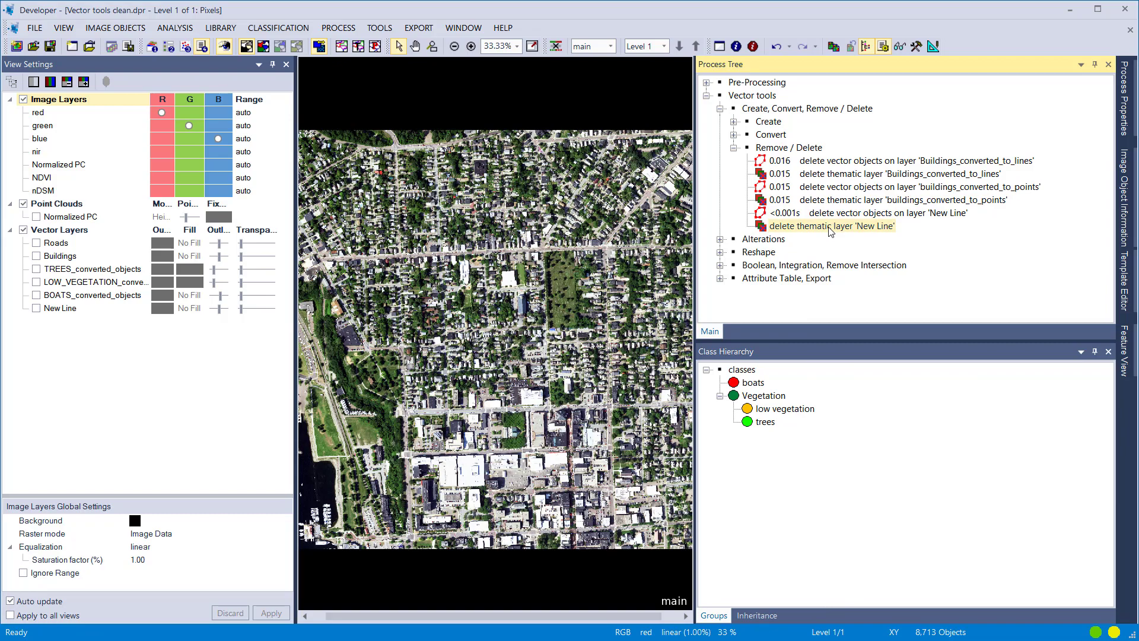
{"action": "right_click", "coordinate": [829, 227]}
{"action": "left_click", "coordinate": [849, 254]}
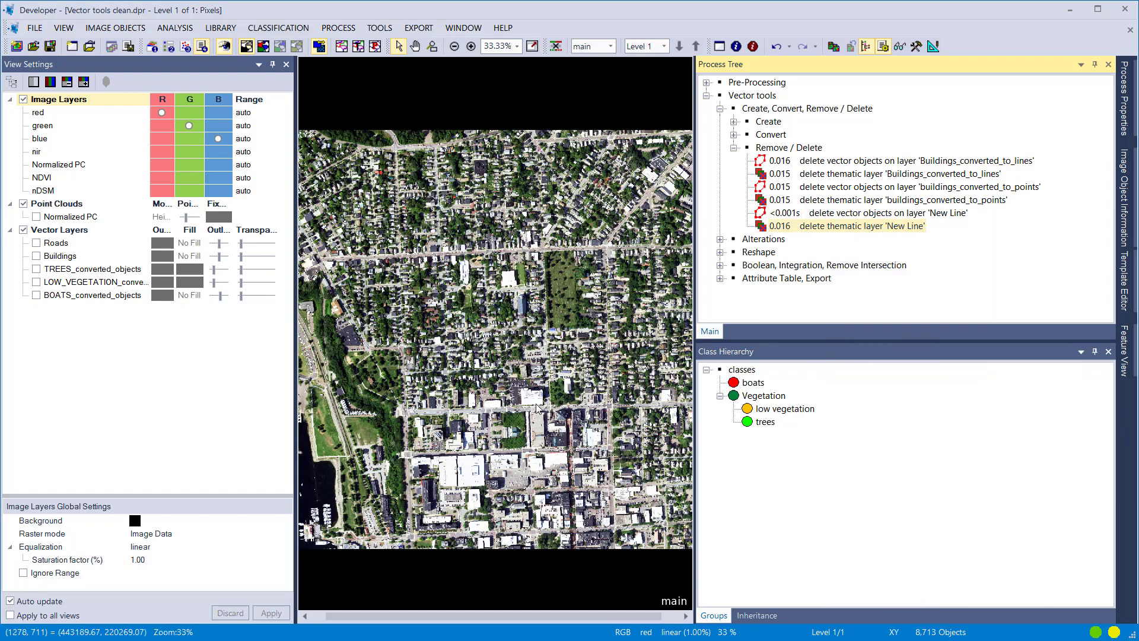